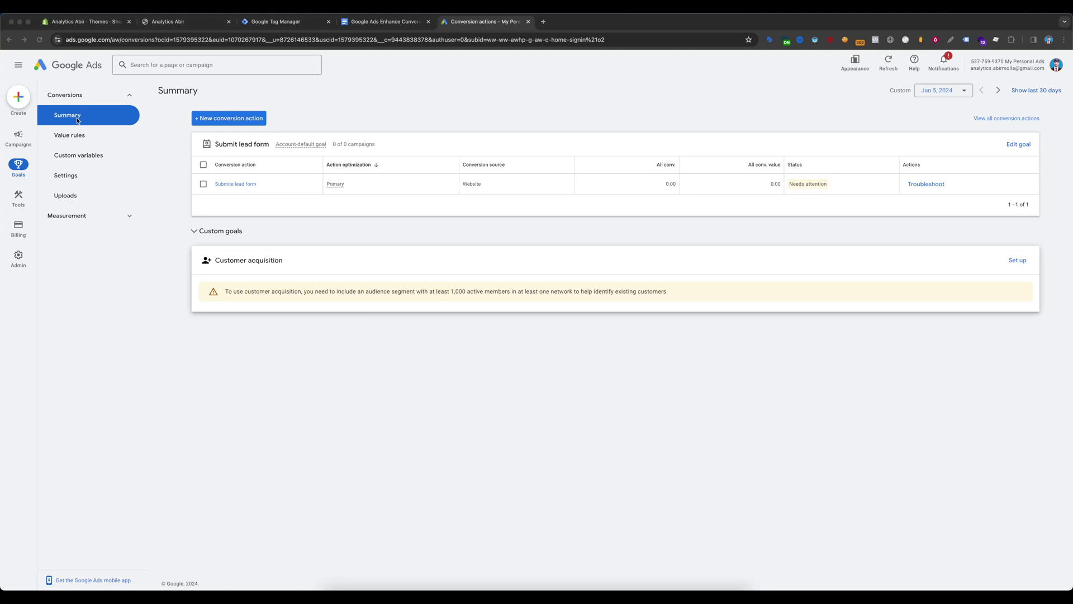
pyautogui.click(251, 119)
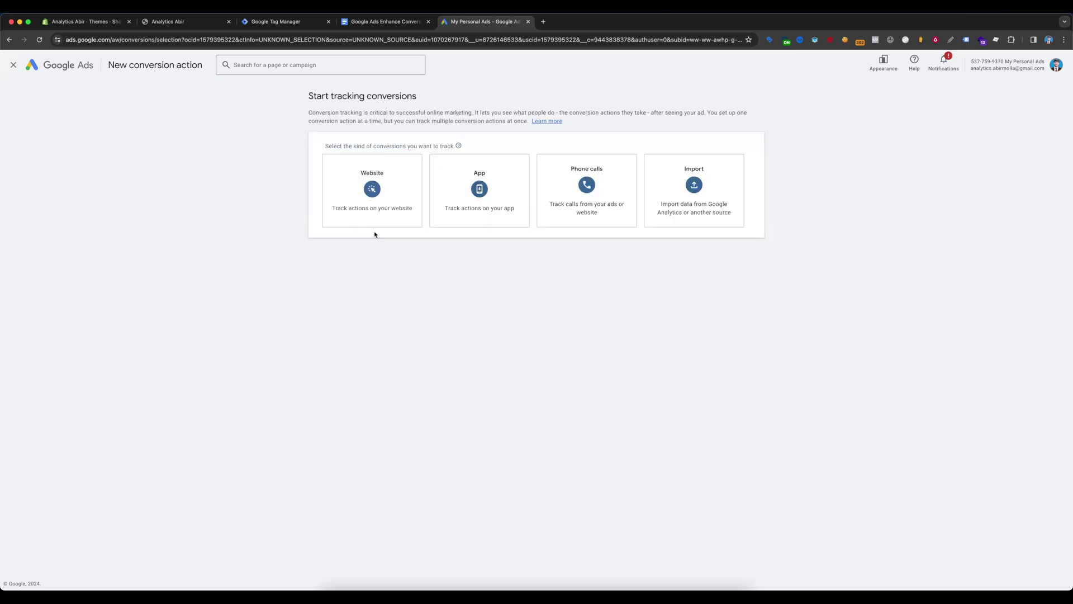
pyautogui.click(364, 212)
pyautogui.click(365, 193)
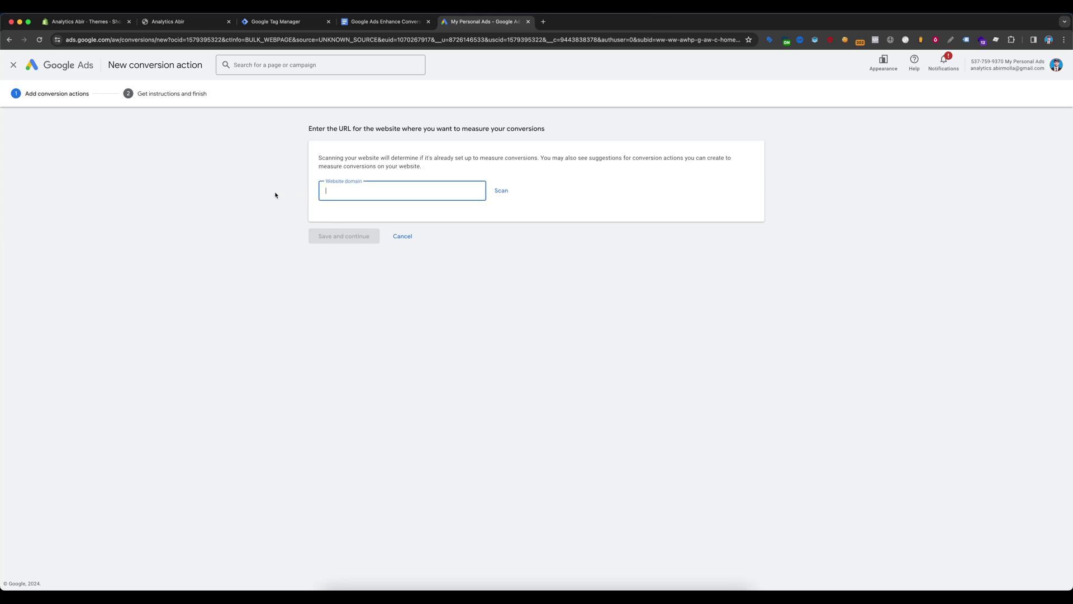
pyautogui.write('https://analytics-abir.myshopify.com/')
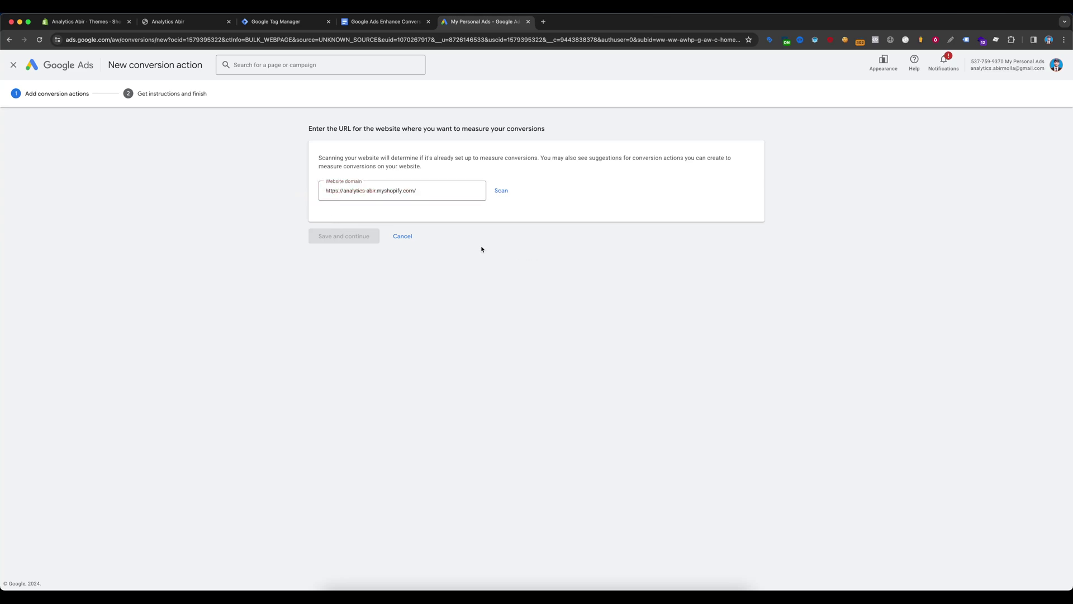
pyautogui.click(510, 191)
# Add a manual, code-based conversion action and set its goal category to Purchase
pyautogui.scroll(-2, 511, 191)
pyautogui.scroll(-1, 511, 192)
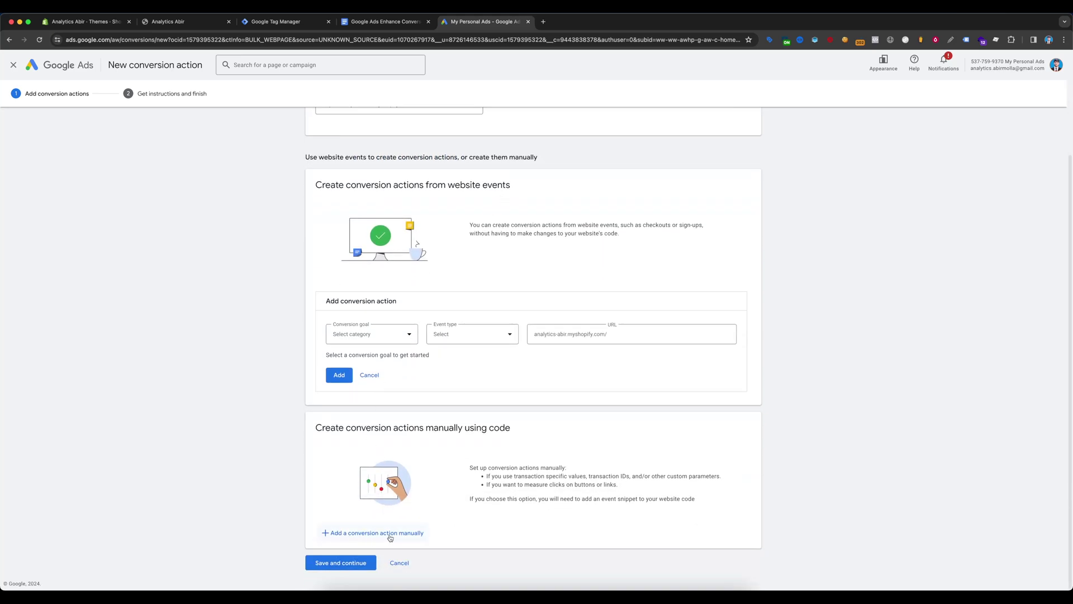
pyautogui.click(406, 536)
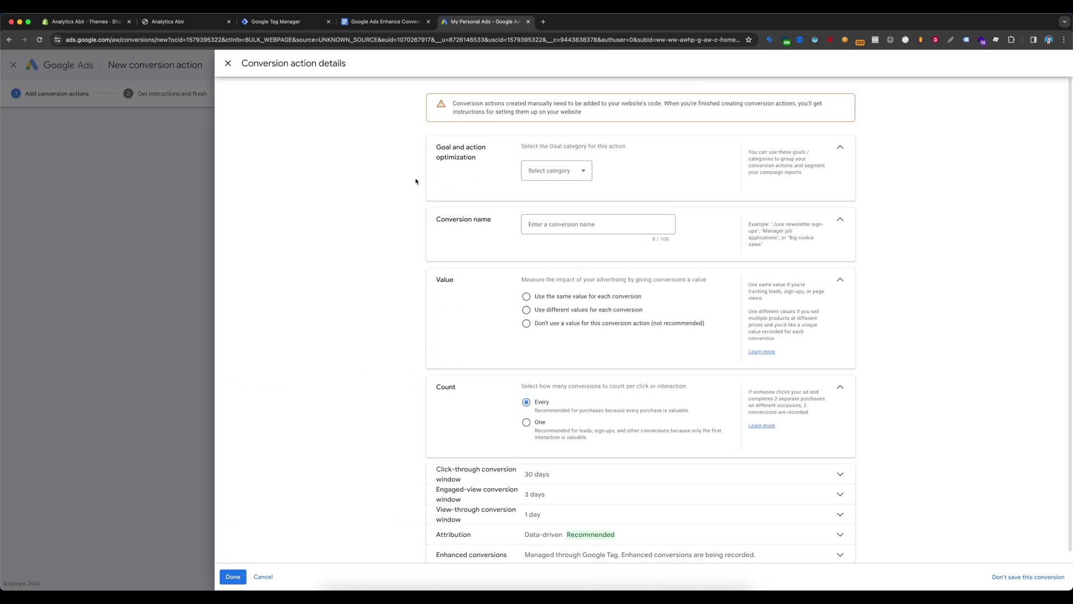
pyautogui.click(574, 177)
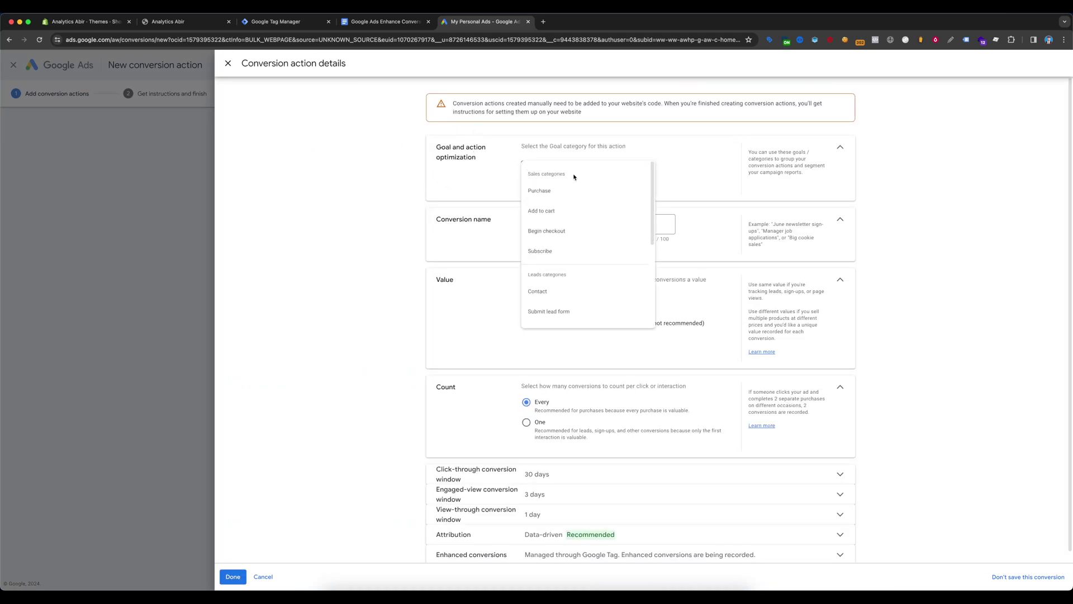
pyautogui.click(538, 193)
# Name the conversion Complete Purchase, have it use different values for each conversion, and finish its details
pyautogui.scroll(-1, 401, 182)
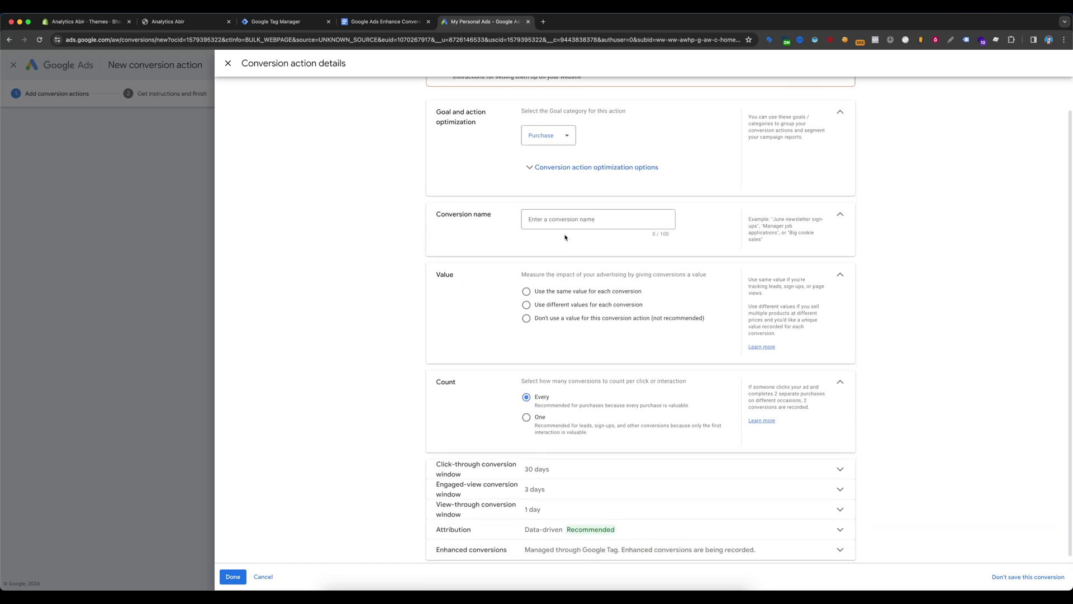
pyautogui.click(542, 227)
pyautogui.write('Complete Purchase')
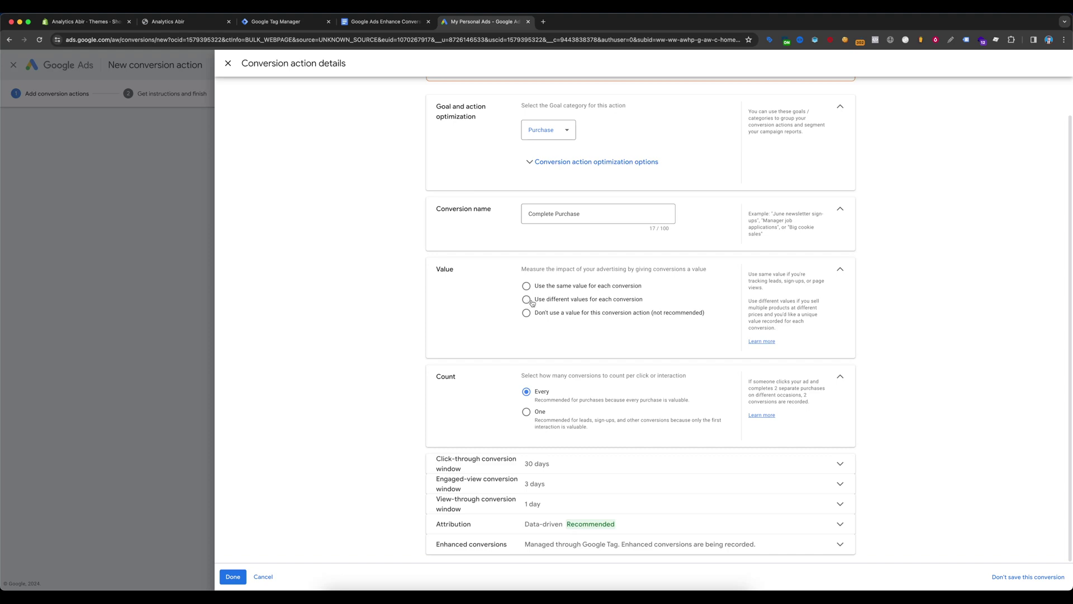
pyautogui.click(625, 302)
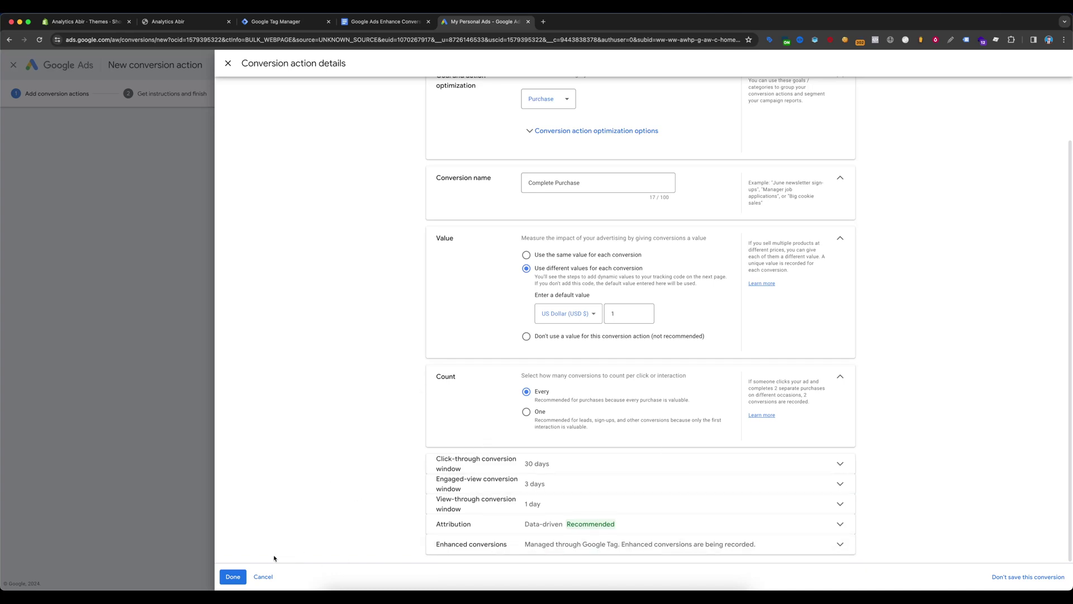
pyautogui.click(232, 577)
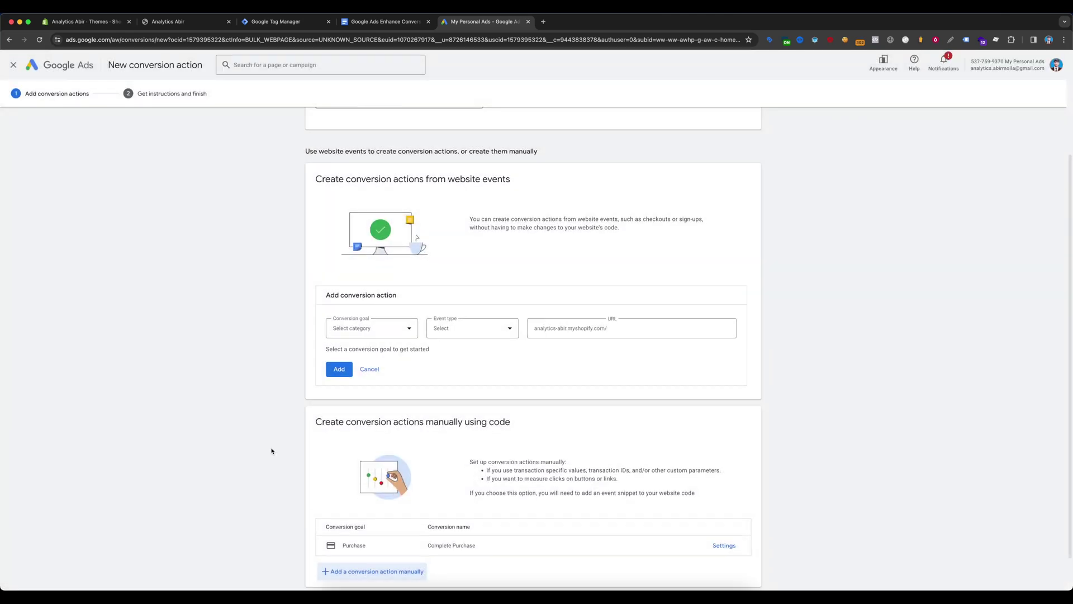
# Save the new conversion action and display its setup instructions for Google Tag Manager
pyautogui.scroll(-1, 270, 447)
pyautogui.click(313, 562)
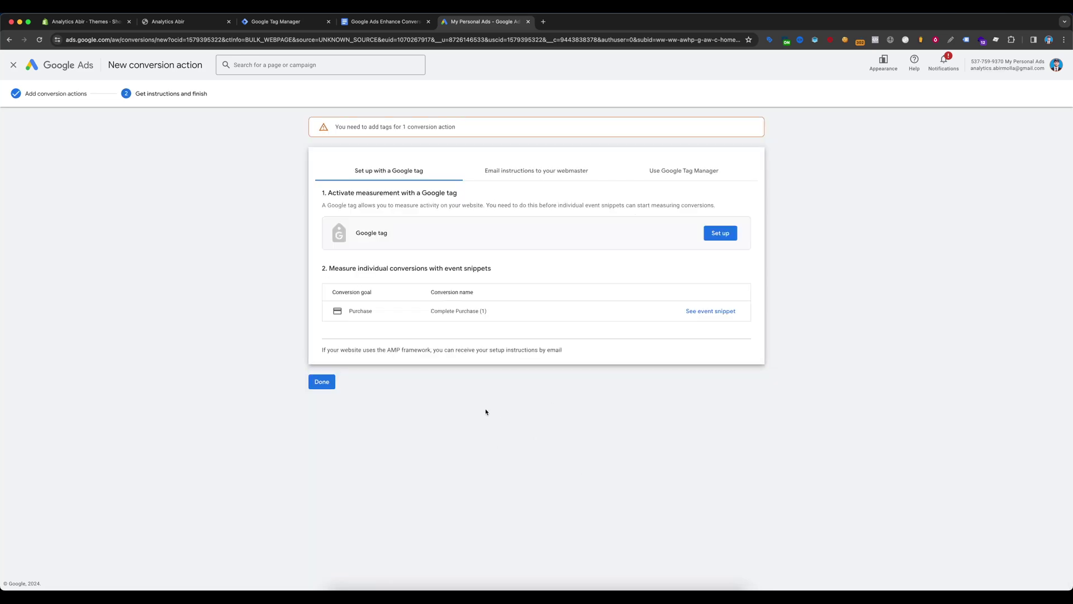
pyautogui.click(690, 173)
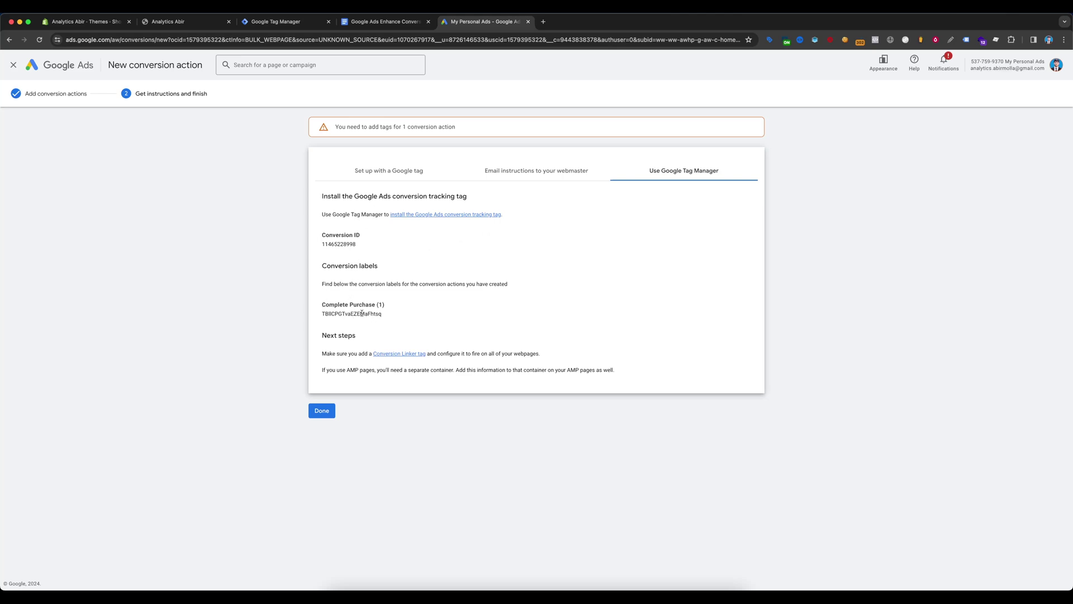
# Copy the conversion ID from the setup instructions and switch to Google Tag Manager
pyautogui.doubleClick(330, 244)
pyautogui.rightClick(332, 244)
pyautogui.click(343, 258)
pyautogui.click(281, 22)
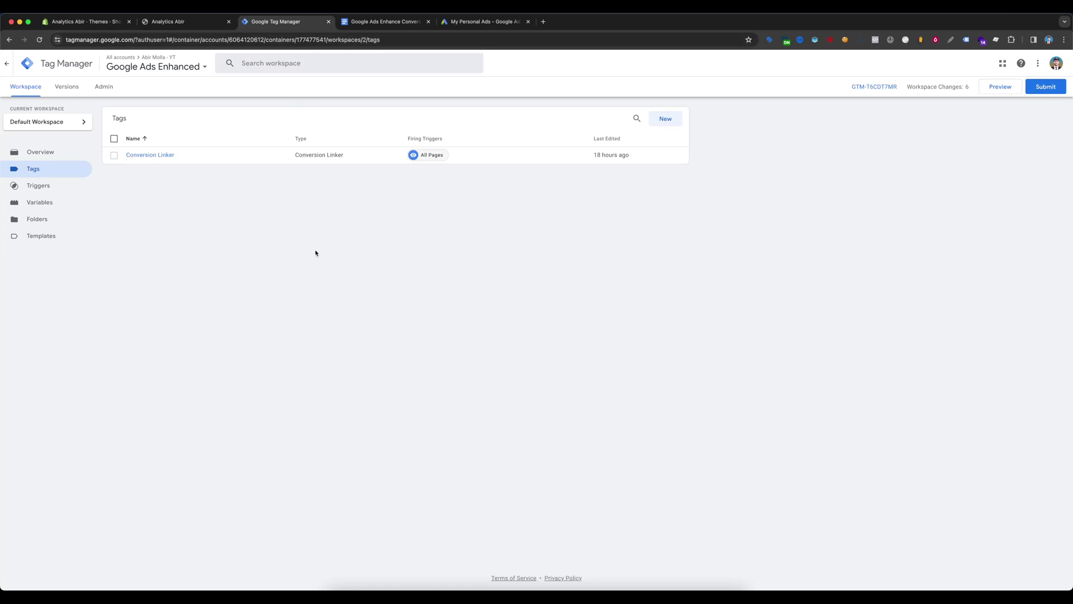
# Create a new user-defined variable of type Constant in the Google Ads Enhanced container
pyautogui.click(40, 205)
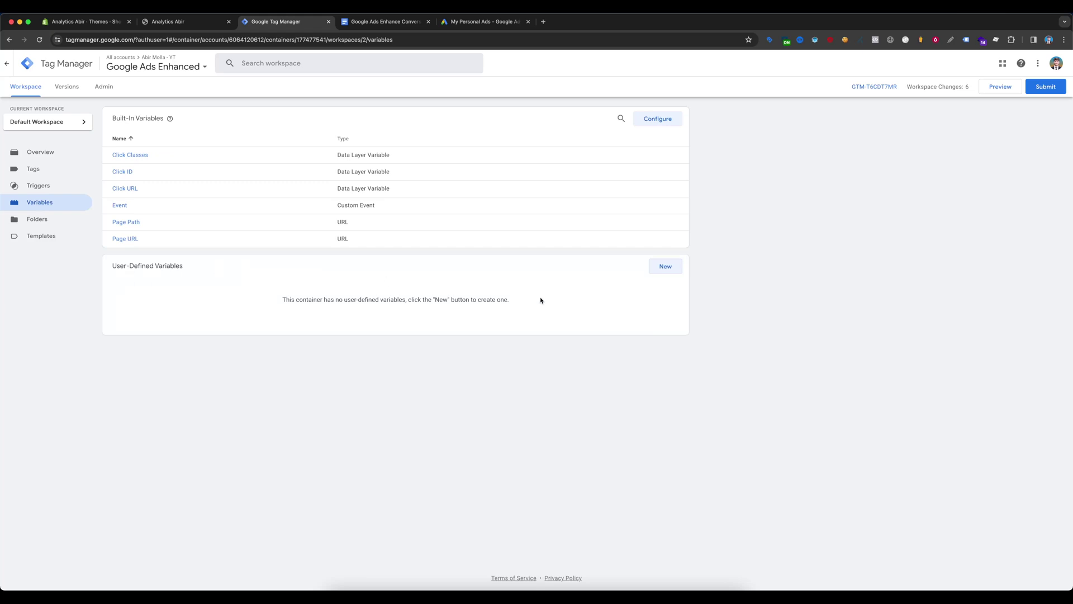
pyautogui.click(667, 269)
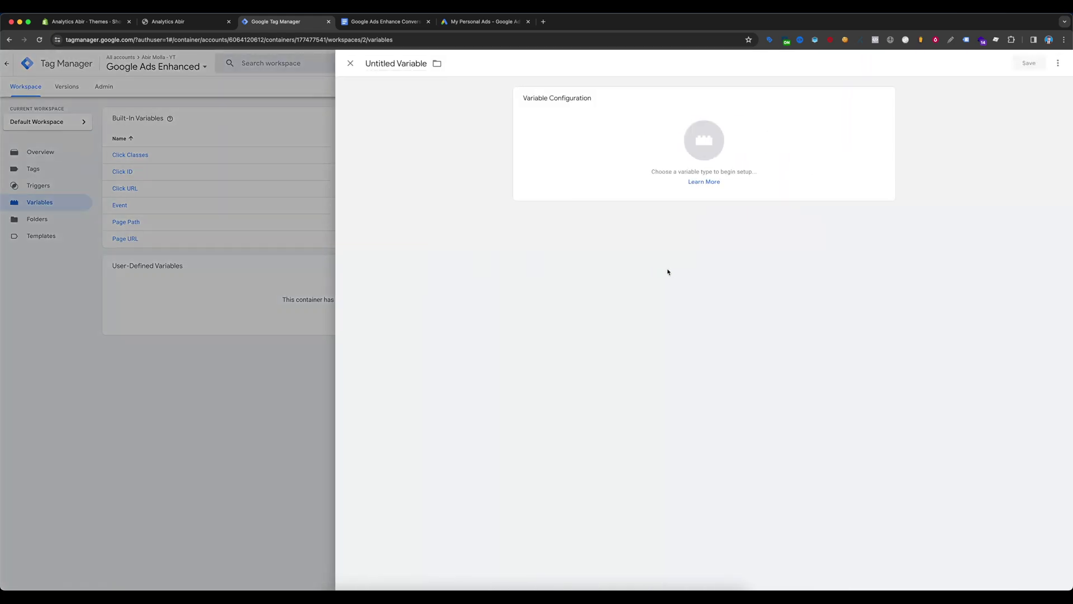
pyautogui.click(601, 149)
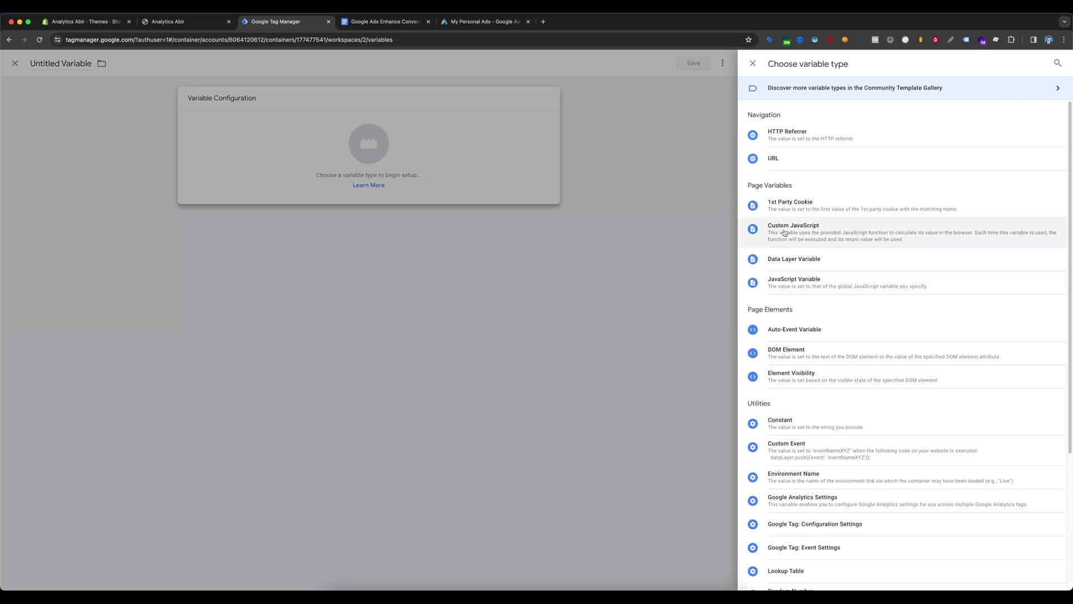
pyautogui.scroll(-2, 820, 274)
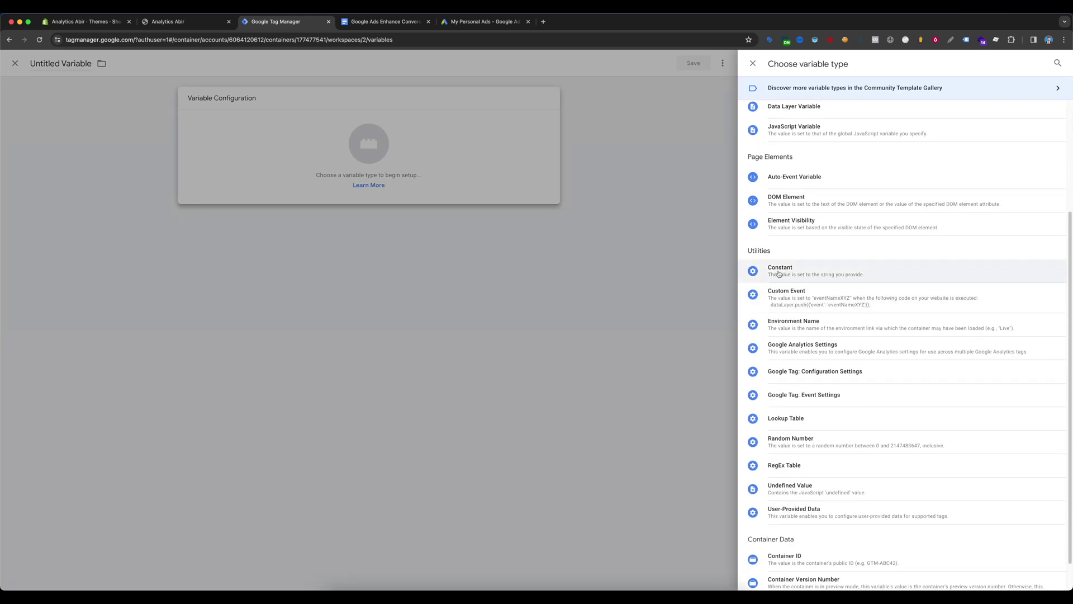
pyautogui.click(801, 273)
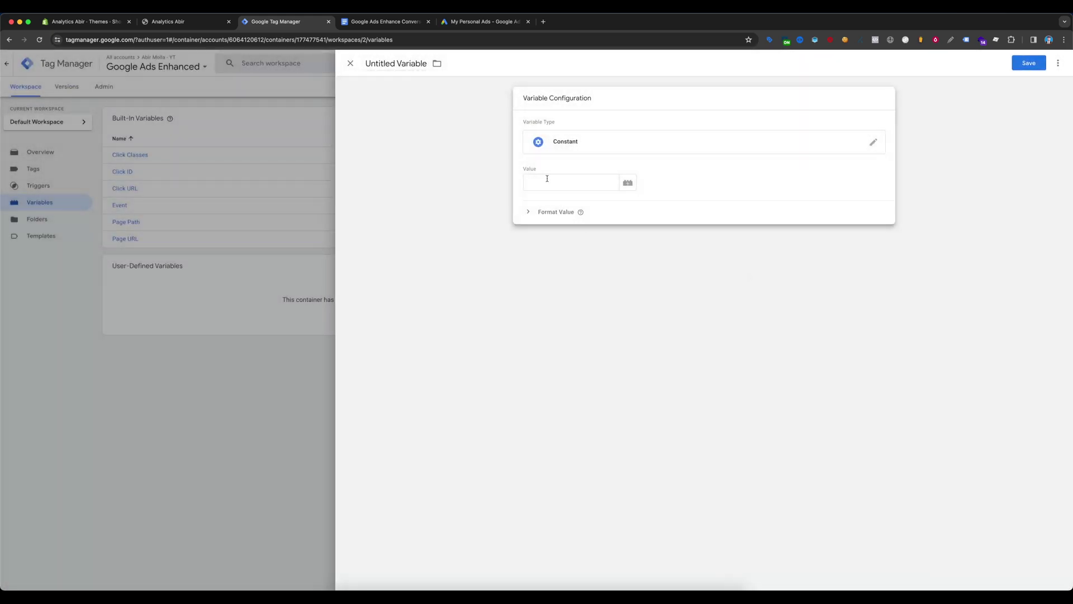
# Paste the copied conversion ID as the constant's value, name the variable Google Ads - Conversion_ID, and save it
pyautogui.click(567, 184)
pyautogui.press('super+v')
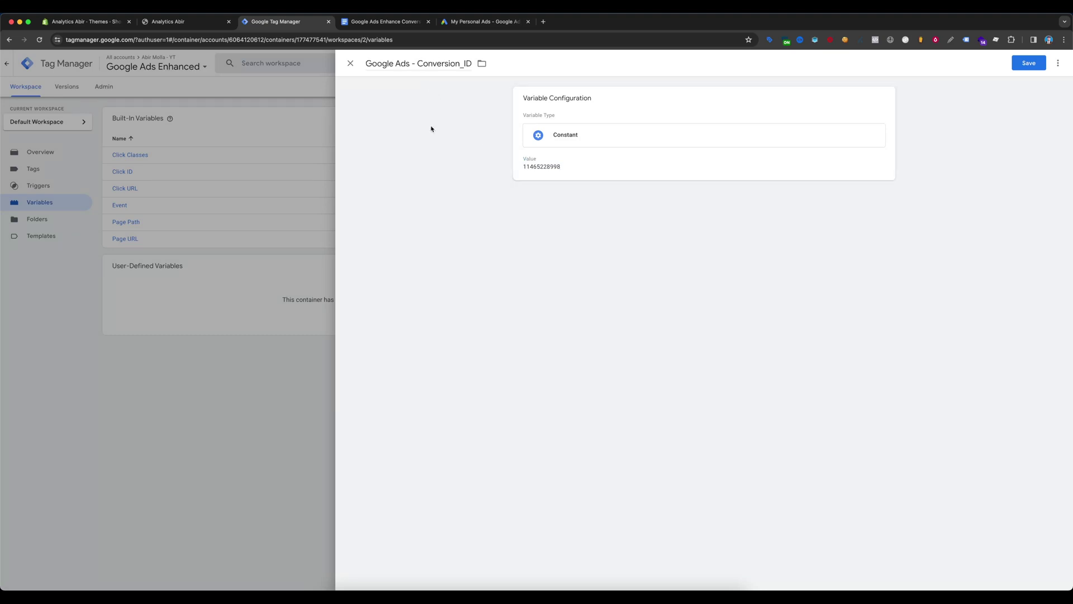
pyautogui.click(1035, 63)
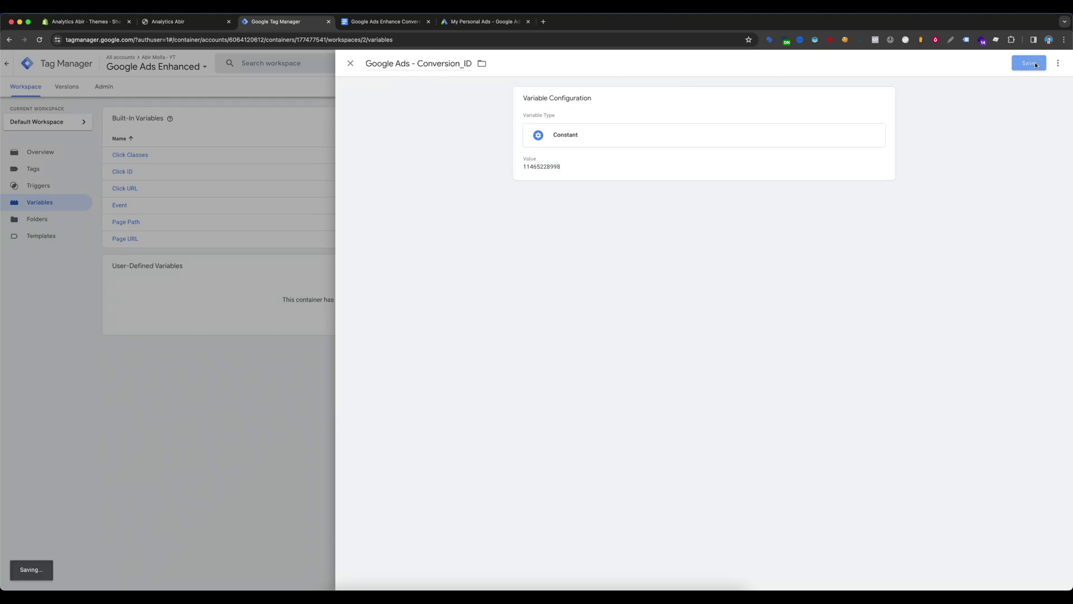
# Copy the Complete Purchase conversion label from Google Ads and return to Google Tag Manager
pyautogui.click(477, 24)
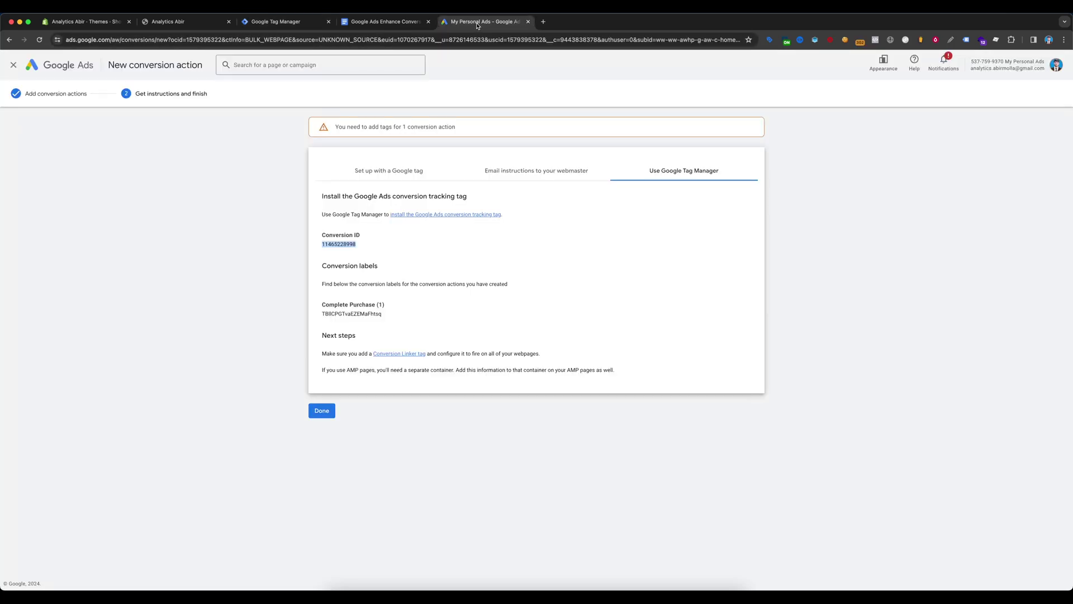
pyautogui.doubleClick(345, 314)
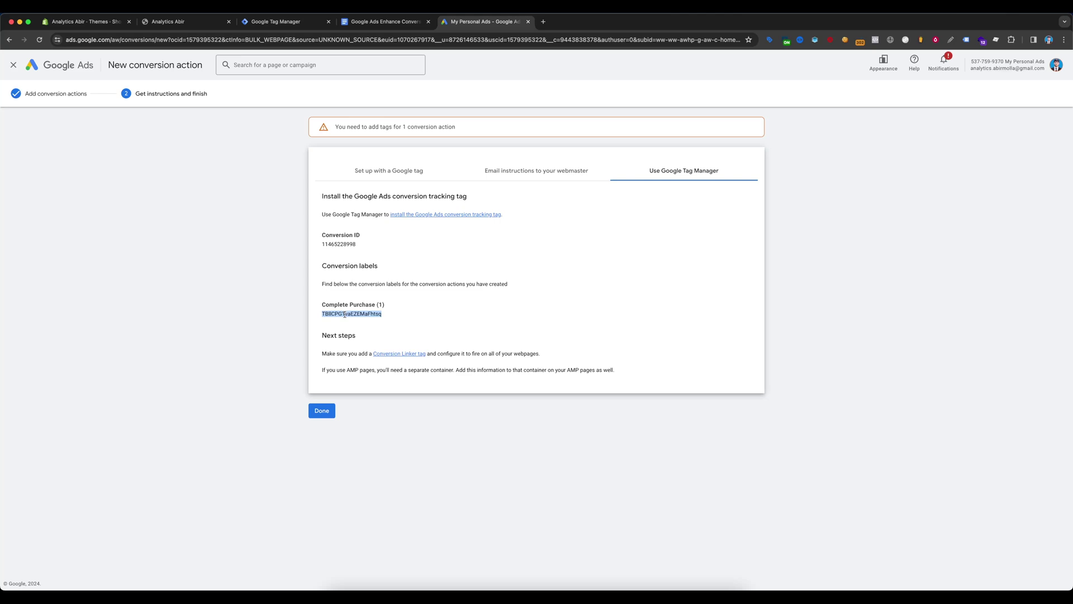
pyautogui.click(275, 22)
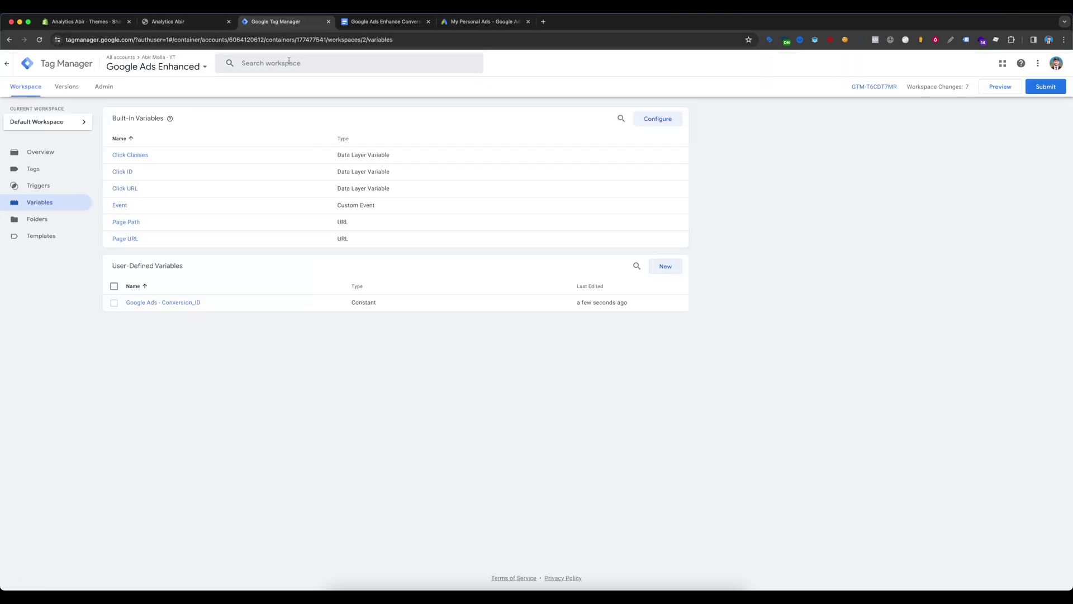
# Create another user-defined Constant variable and paste the copied conversion label as its value
pyautogui.click(668, 267)
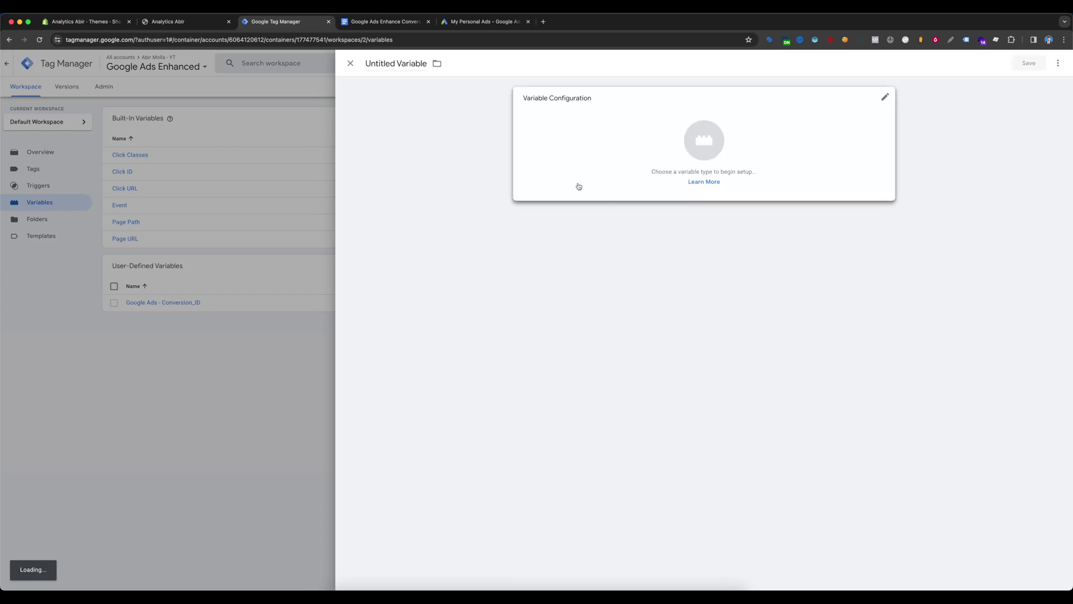
pyautogui.click(579, 186)
pyautogui.click(785, 423)
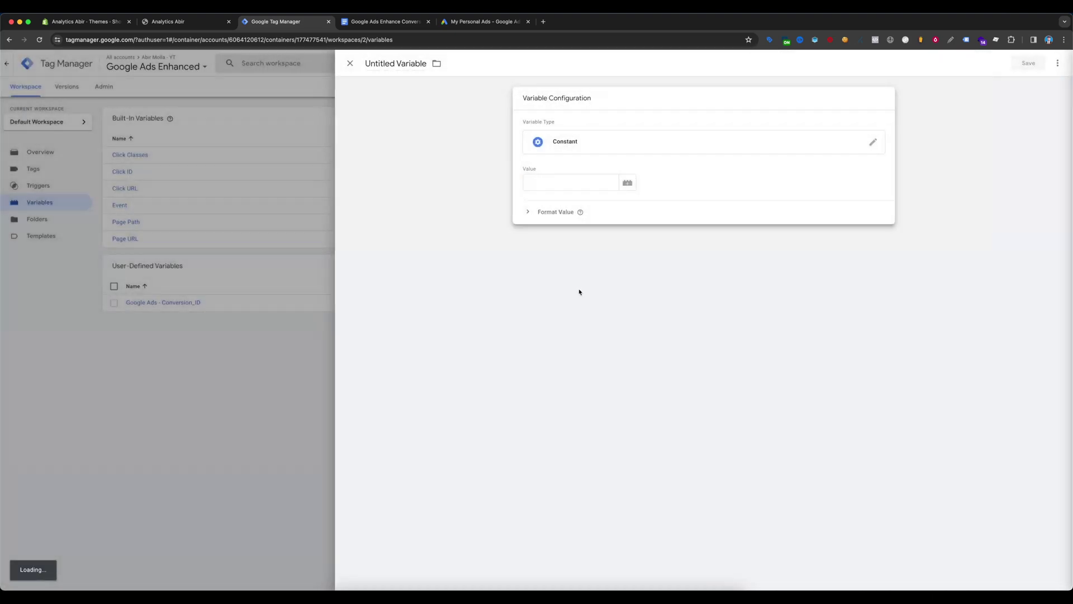
pyautogui.click(566, 183)
pyautogui.hotkey('ctrl', 'v')
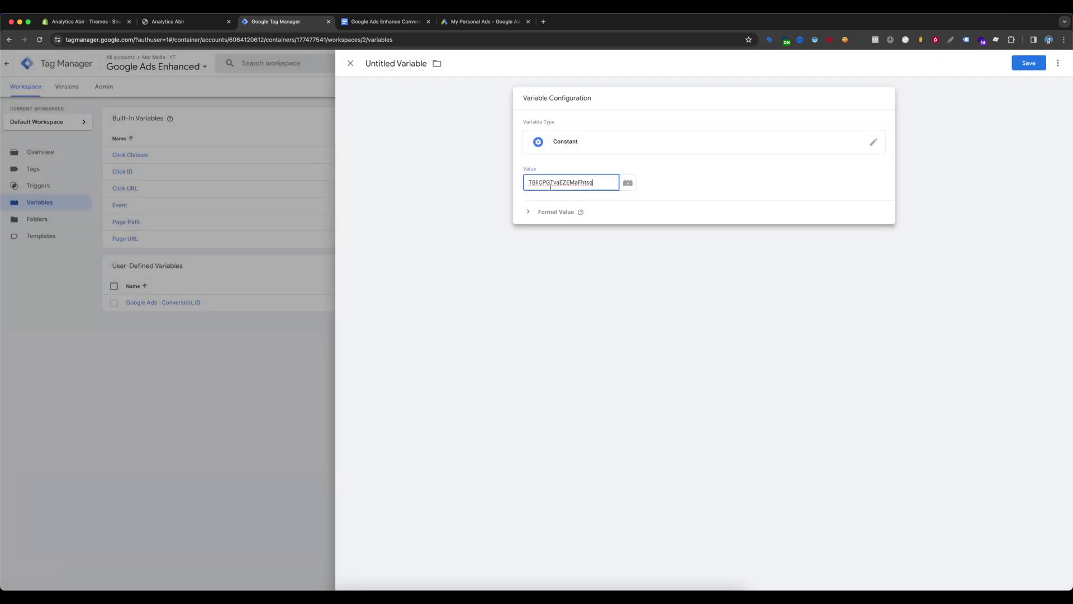
# Name the conversion label variable Google Ads - Conversion_Level and save it
pyautogui.click(392, 63)
pyautogui.write('Google Ads - Conversion_Level')
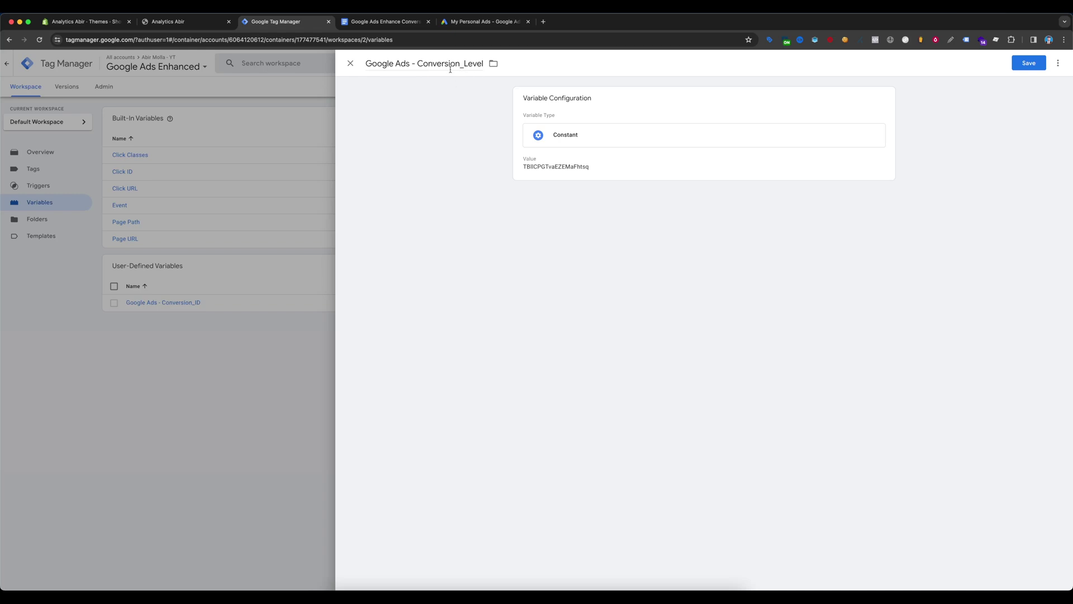
pyautogui.click(1028, 63)
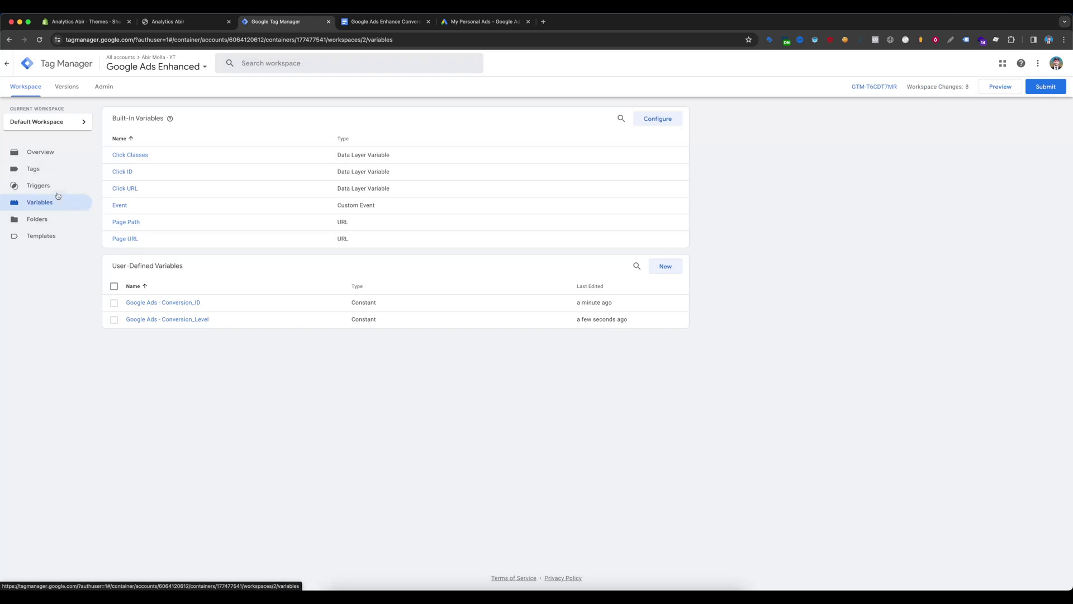
# Create a new tag of type Google Ads Conversion Tracking and review its configuration fields
pyautogui.click(48, 174)
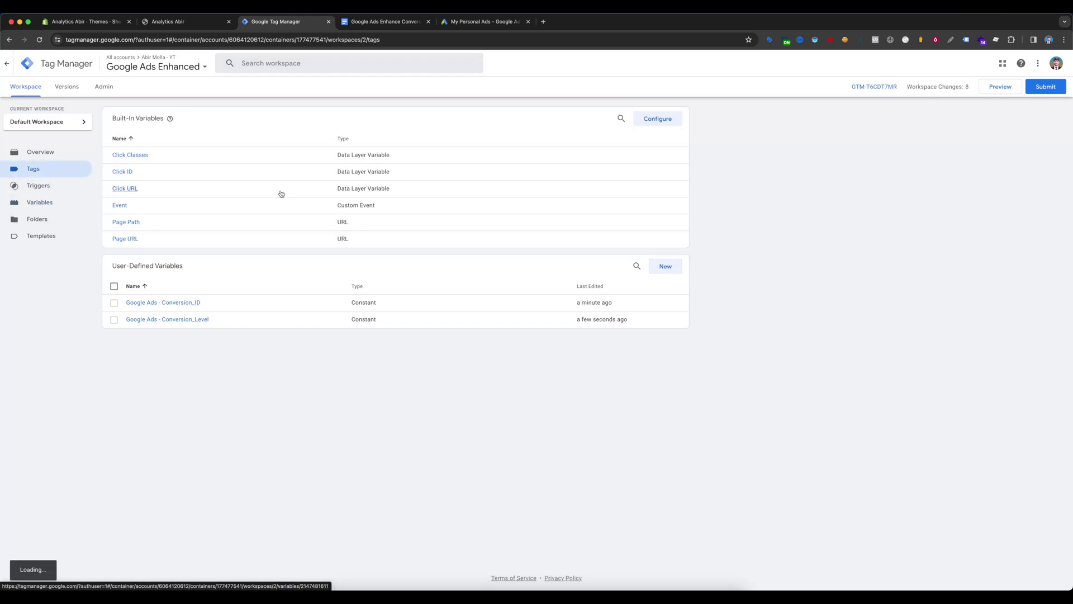
pyautogui.click(663, 117)
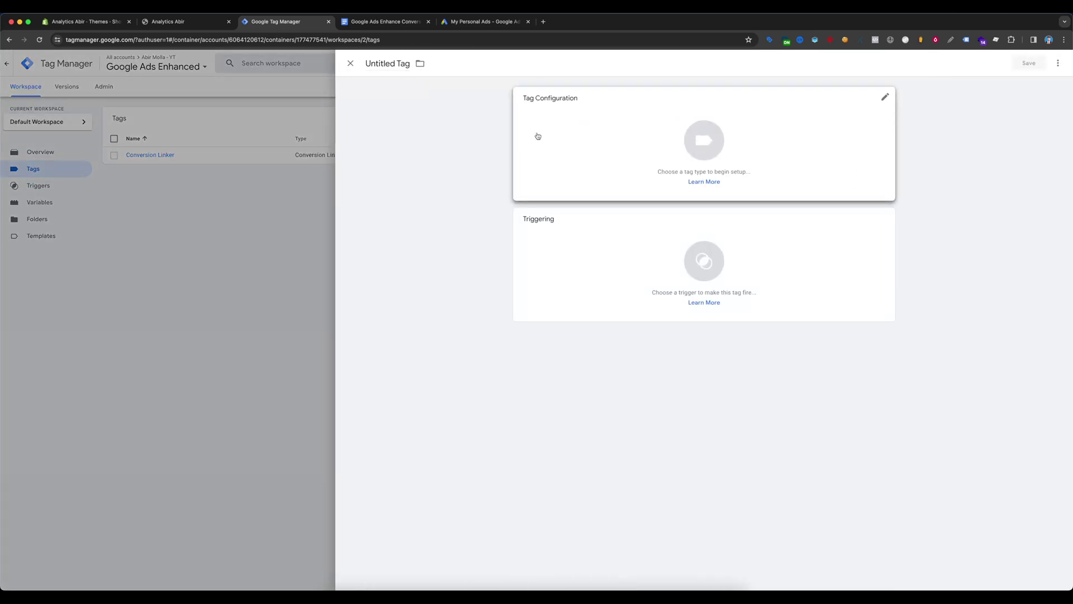
pyautogui.click(570, 124)
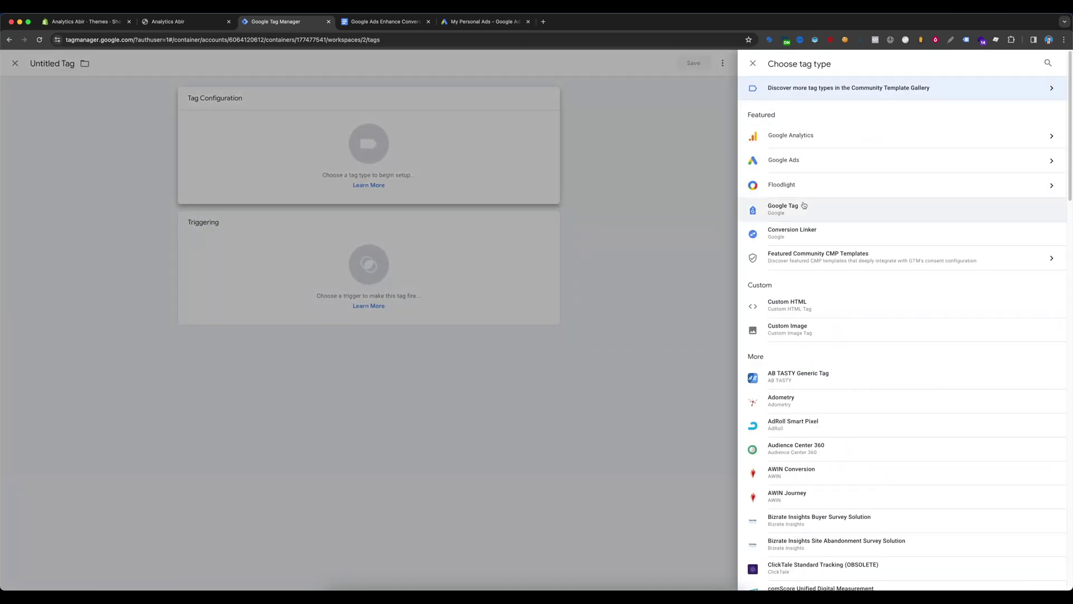
pyautogui.click(805, 161)
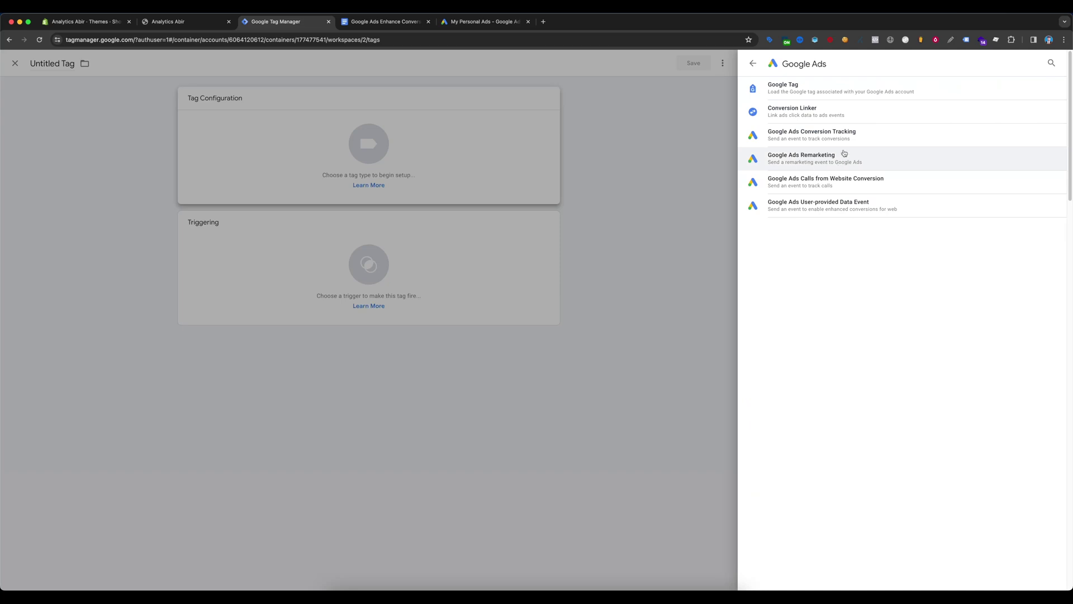
pyautogui.click(814, 137)
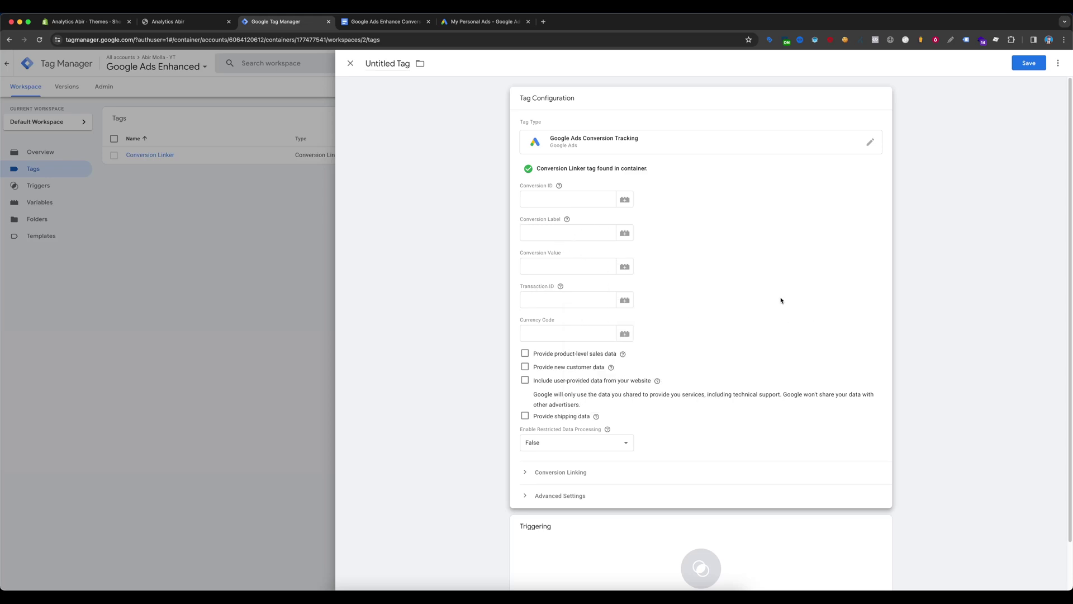
pyautogui.scroll(-2, 781, 300)
pyautogui.scroll(2, 780, 300)
# Open the checkout.liquid document linked in the Google Ads Enhance Conversion For Shopify doc and review its Tag Manager and data layer script
pyautogui.hotkey('ctrl', 'Tab')
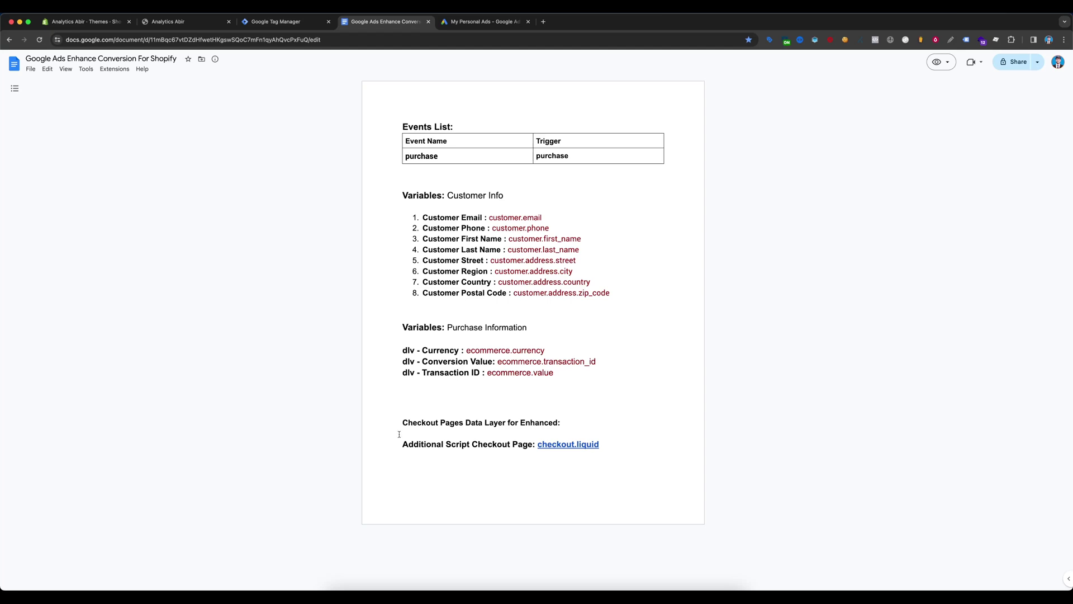
pyautogui.click(558, 446)
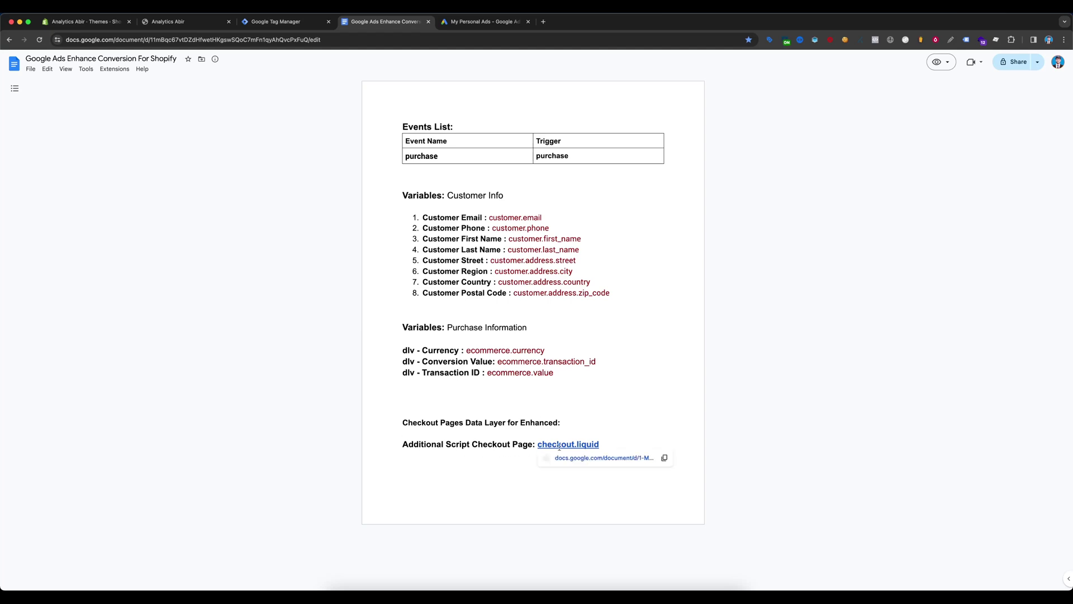
pyautogui.click(577, 456)
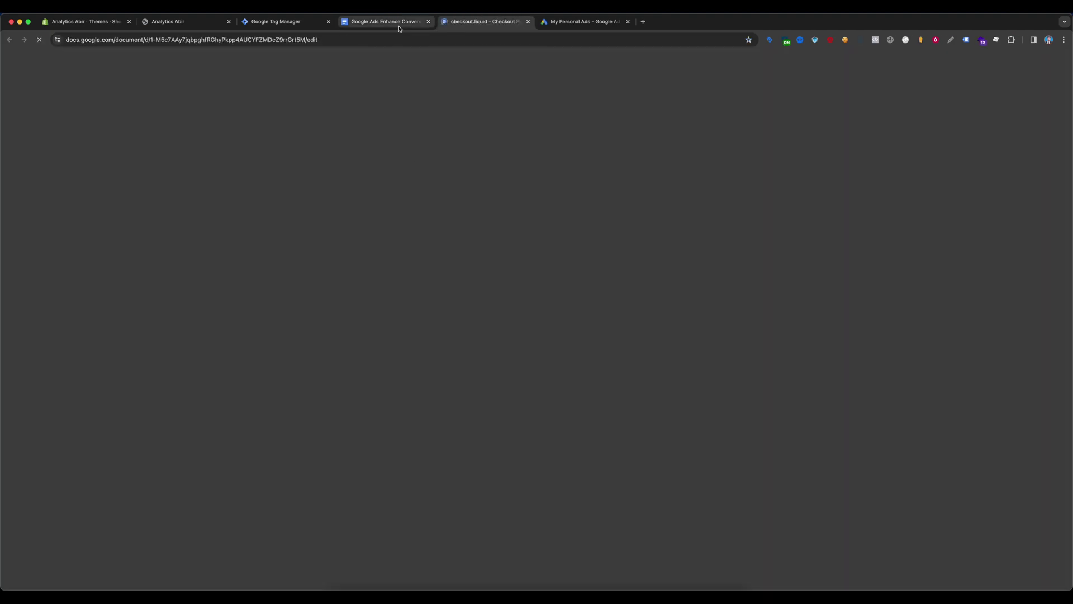
pyautogui.scroll(-3, 620, 309)
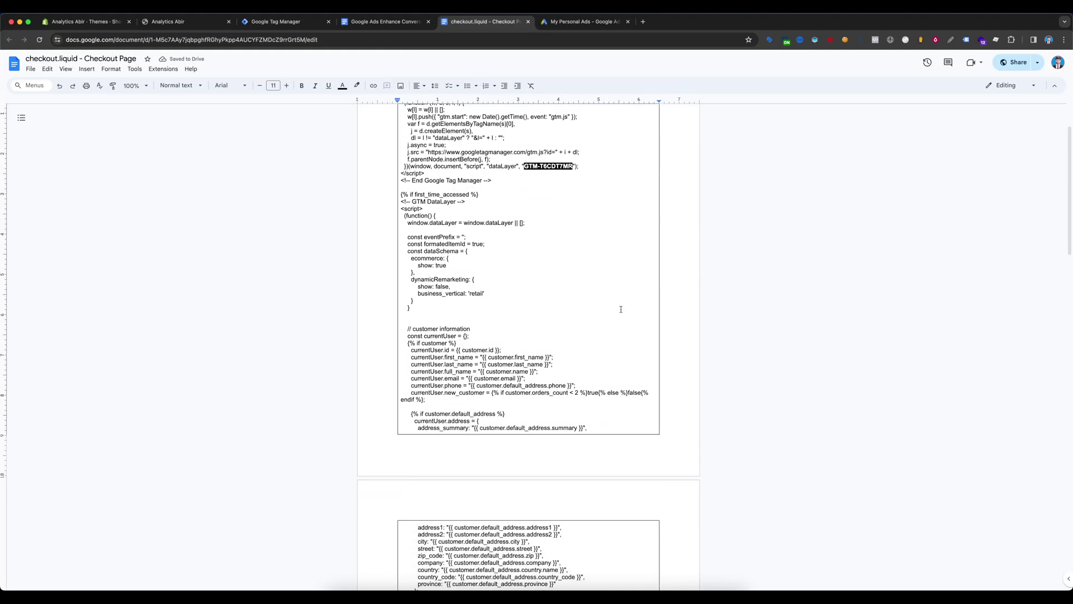
pyautogui.scroll(3, 621, 309)
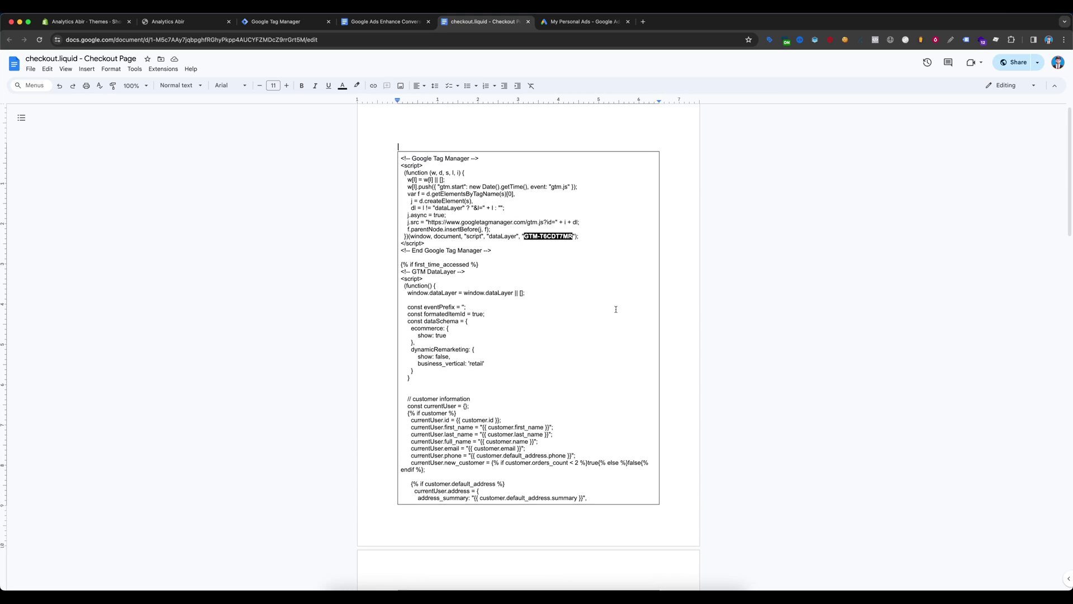
pyautogui.scroll(-1, 541, 308)
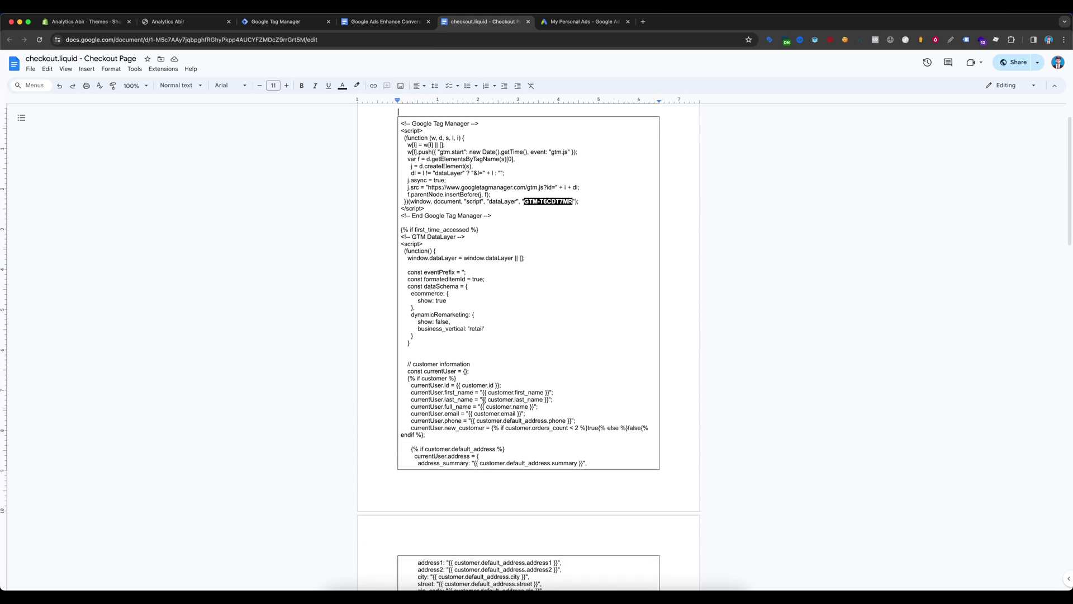
pyautogui.scroll(-5, 533, 402)
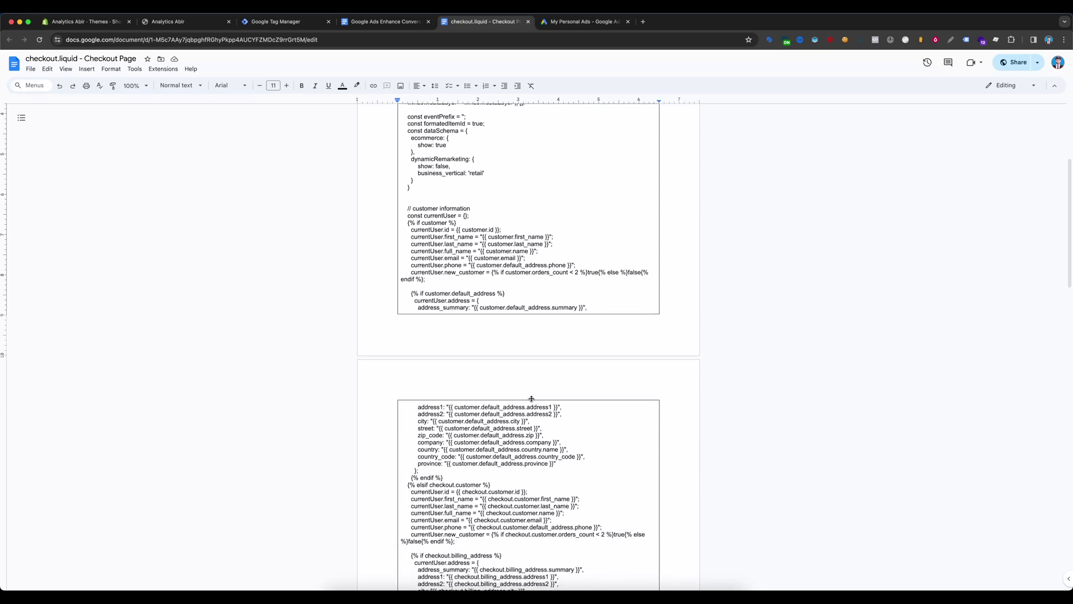
pyautogui.scroll(-3, 532, 399)
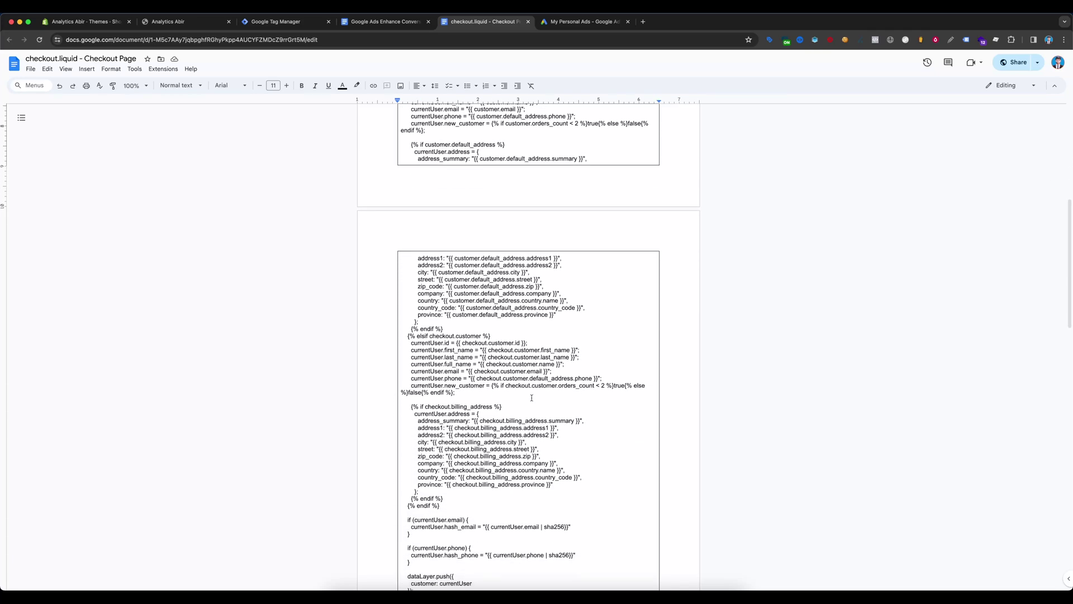
pyautogui.scroll(9, 531, 398)
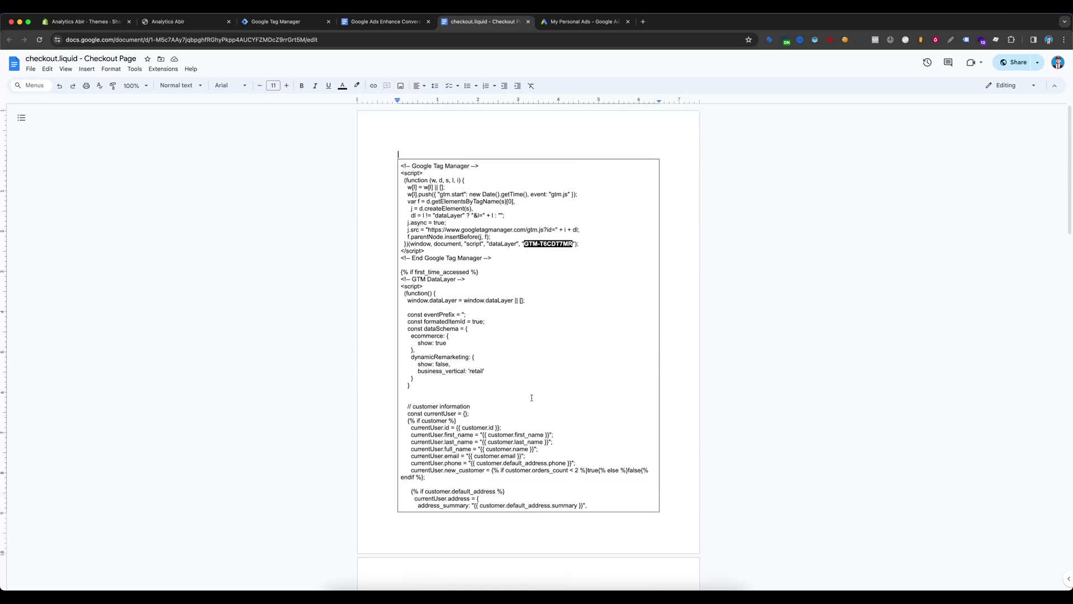
# Switch to the Shopify admin and open the code editor for the current Spotlight theme
pyautogui.press('super+1')
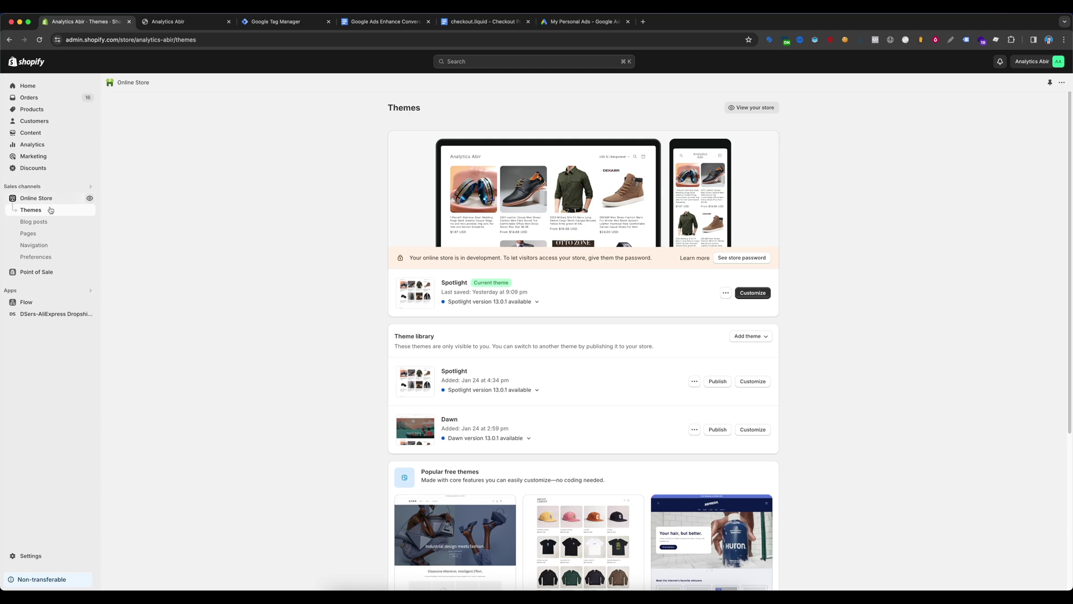
pyautogui.click(725, 293)
pyautogui.click(594, 317)
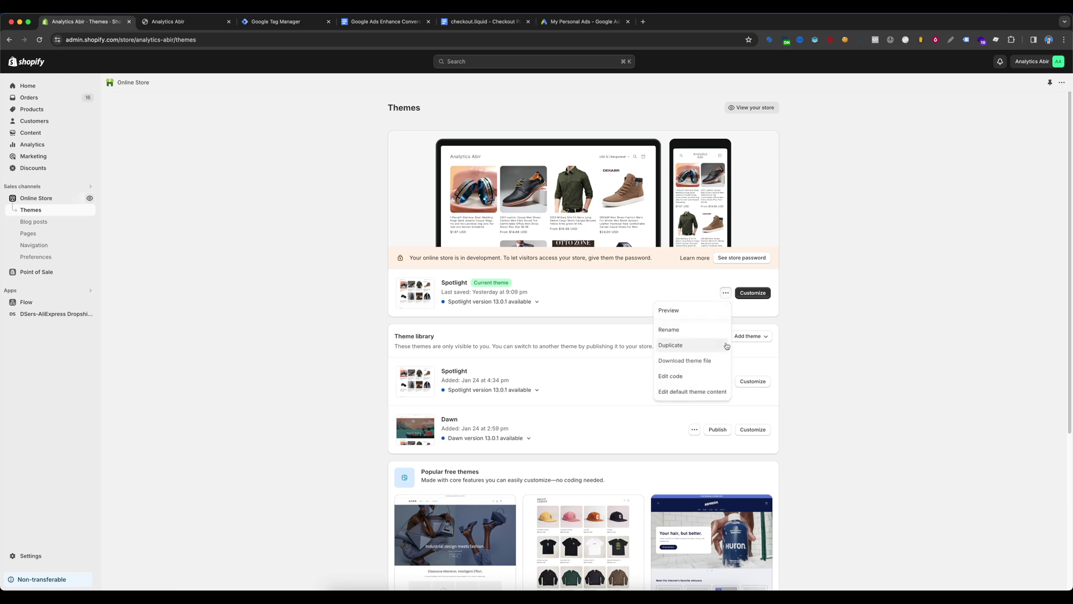
pyautogui.click(692, 376)
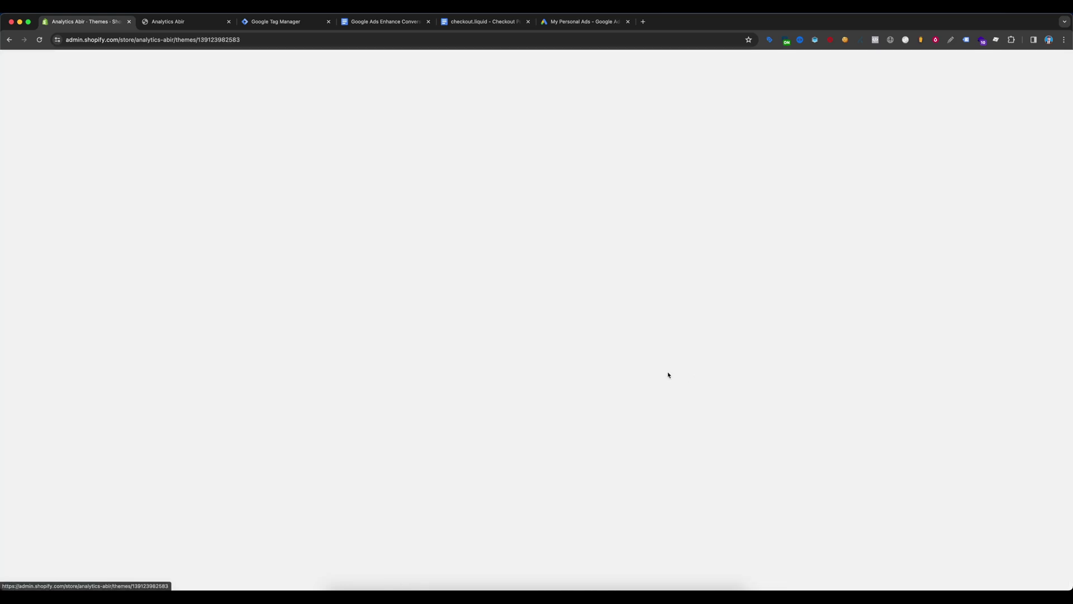
# Switch to Google Tag Manager, discard the untitled tag, and copy the container's head installation snippet
pyautogui.click(286, 22)
pyautogui.click(269, 138)
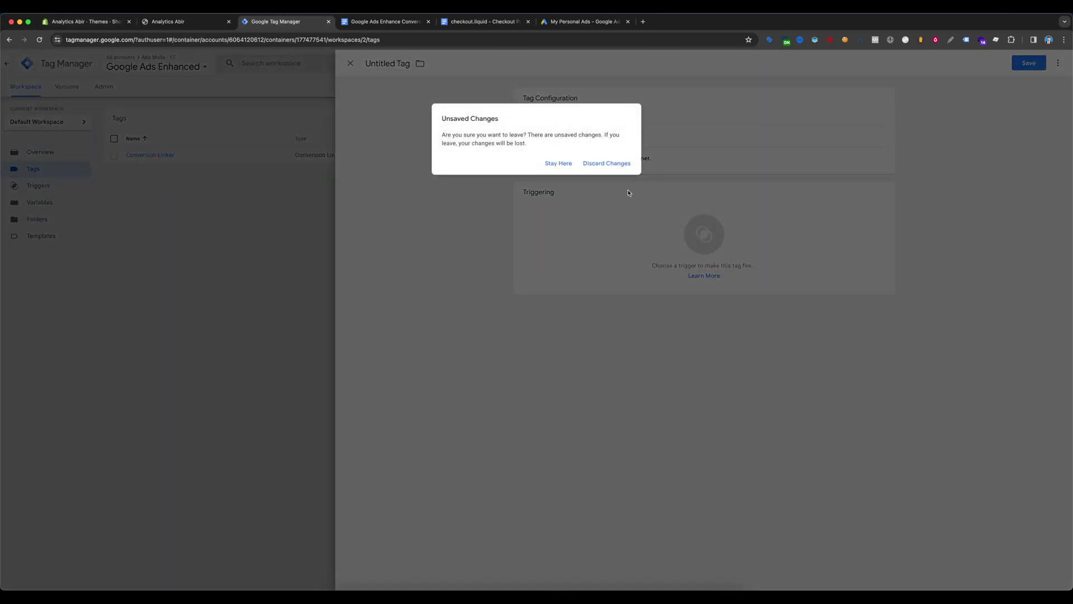
pyautogui.click(615, 165)
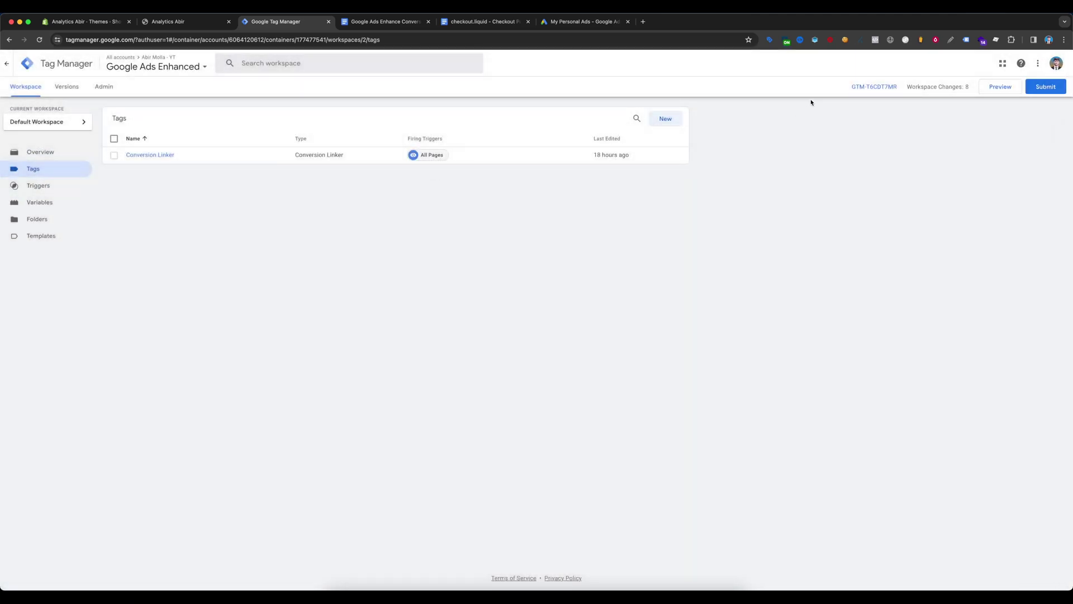
pyautogui.click(868, 88)
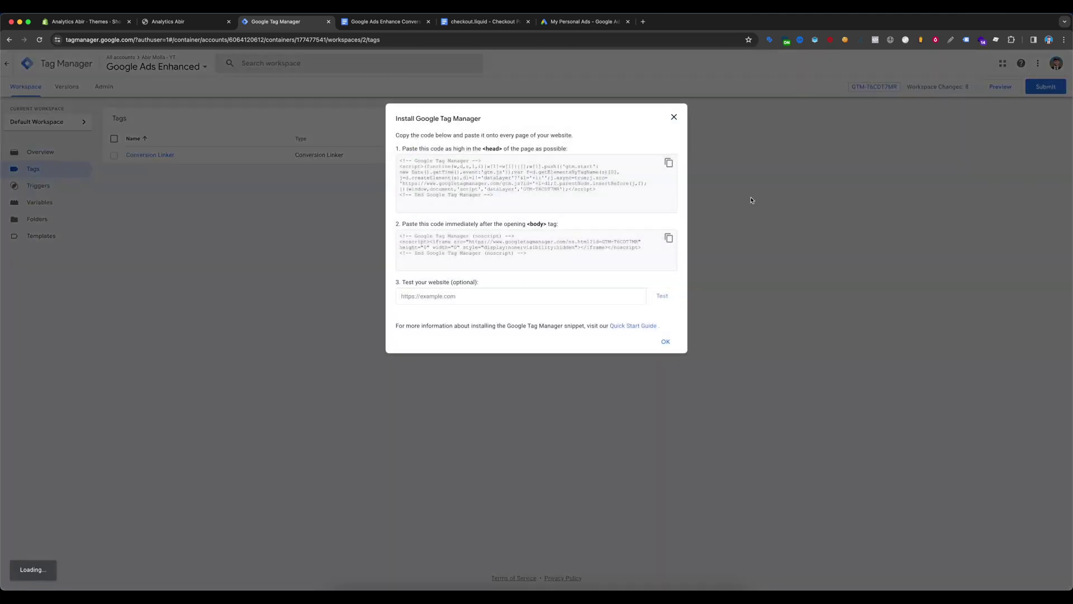
pyautogui.click(669, 163)
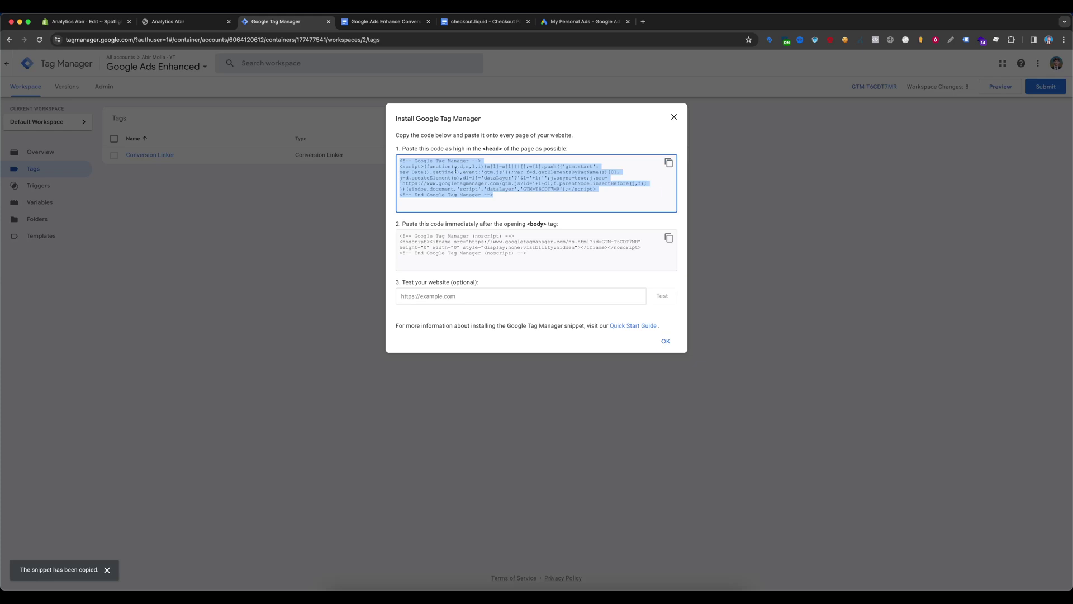
# In Shopify, check theme.liquid for the Google Tag Manager snippet at the start of the head section, and exit the code editor
pyautogui.click(91, 22)
pyautogui.click(46, 150)
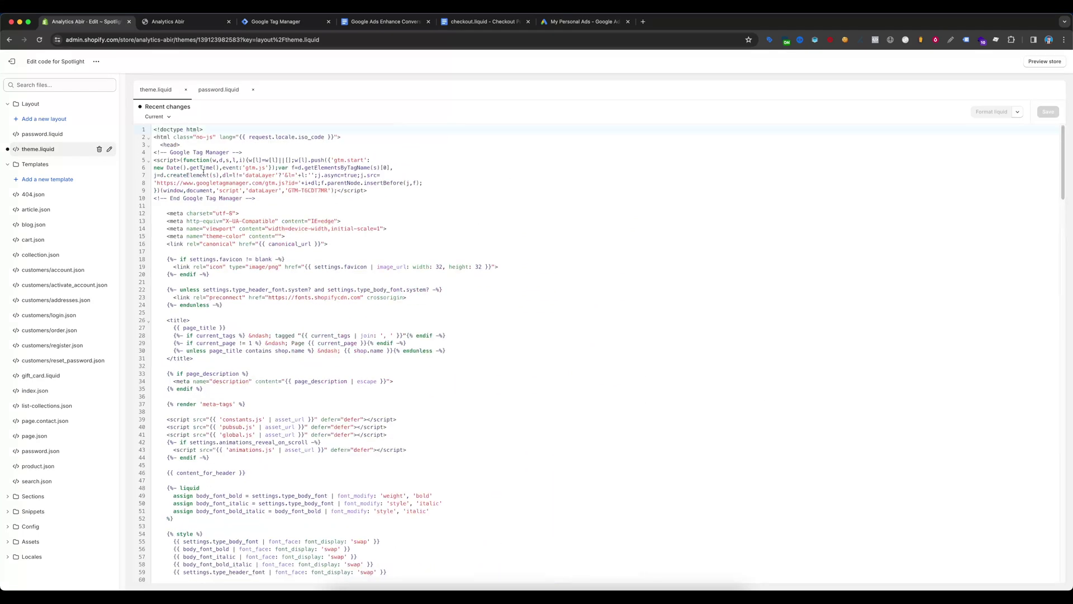
pyautogui.moveTo(265, 200); pyautogui.dragTo(153, 155)
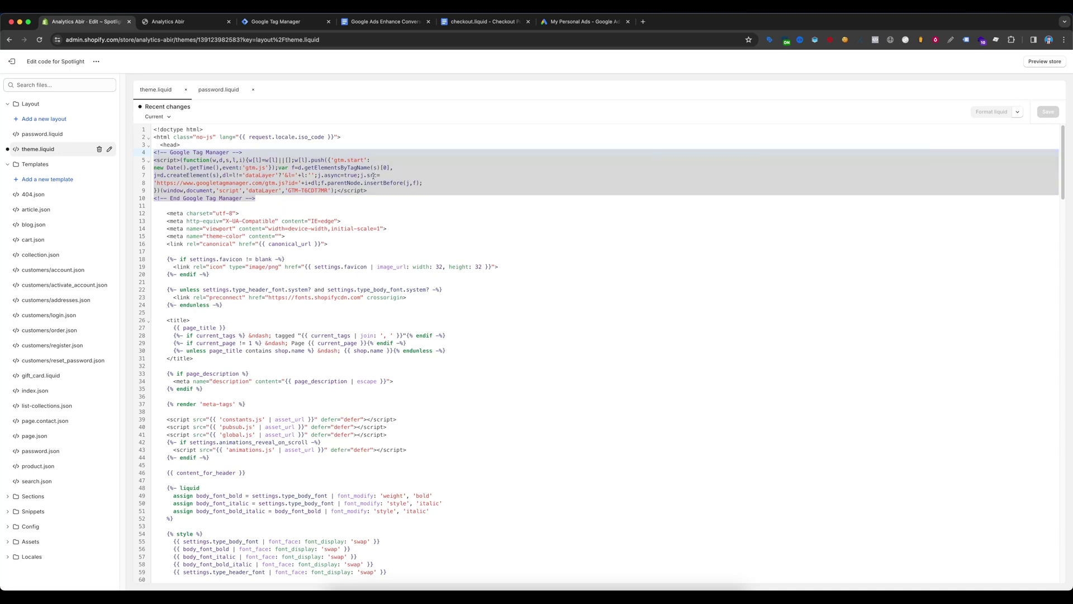
pyautogui.click(12, 61)
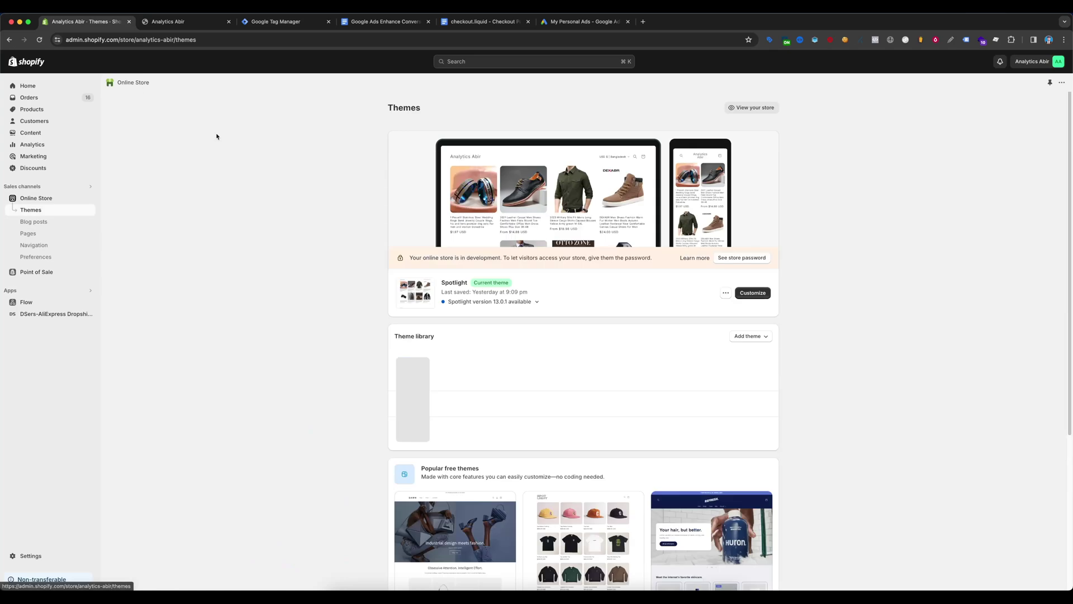
# Open the store's Checkout settings and go to the Additional scripts box for the order status page
pyautogui.click(52, 561)
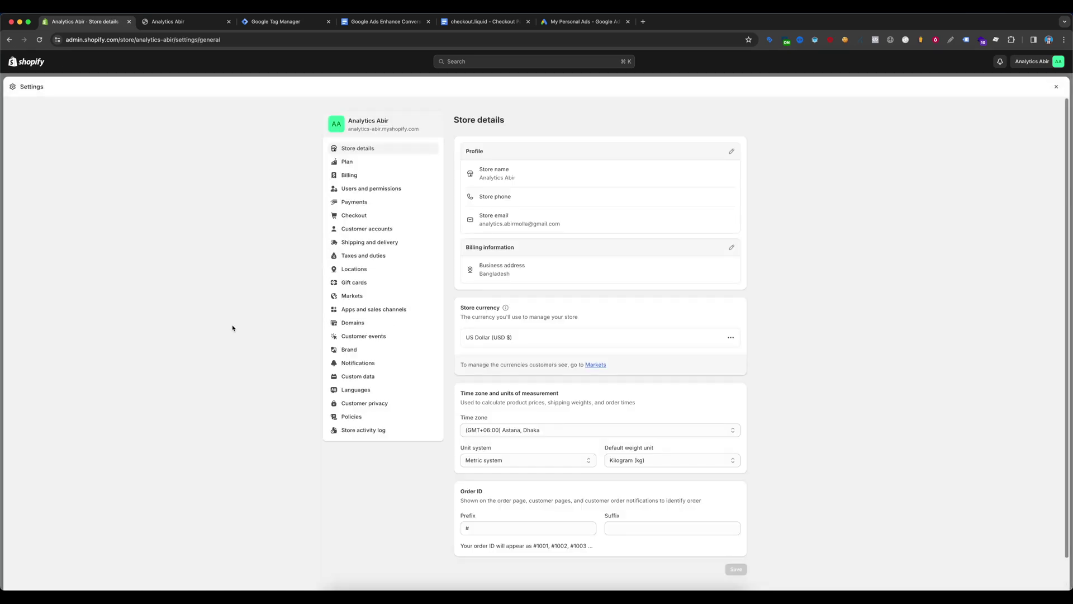
pyautogui.click(374, 219)
pyautogui.scroll(-3, 613, 258)
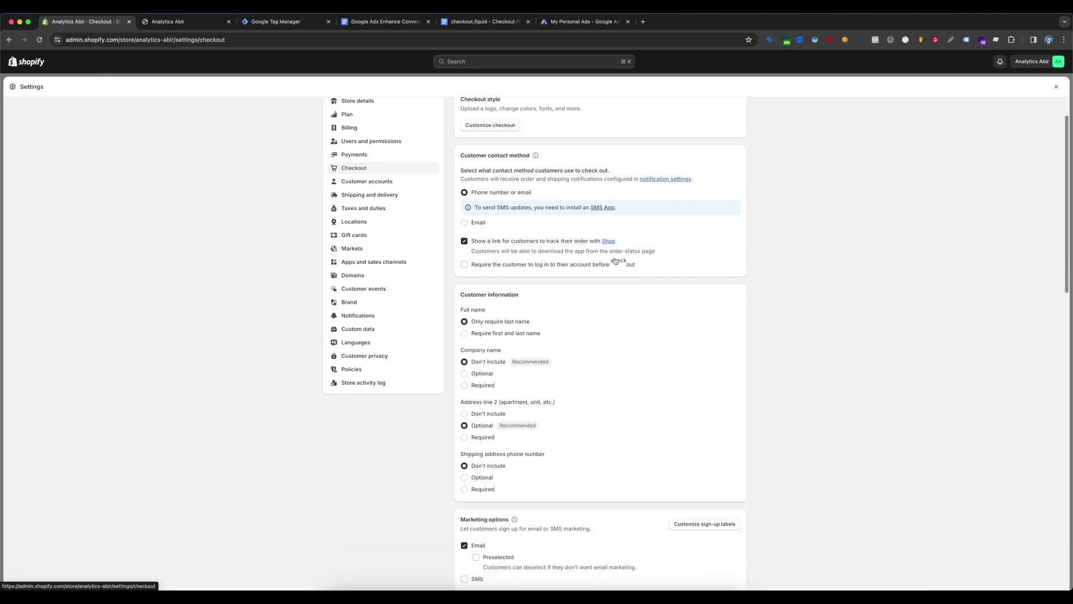
pyautogui.scroll(-15, 392, 328)
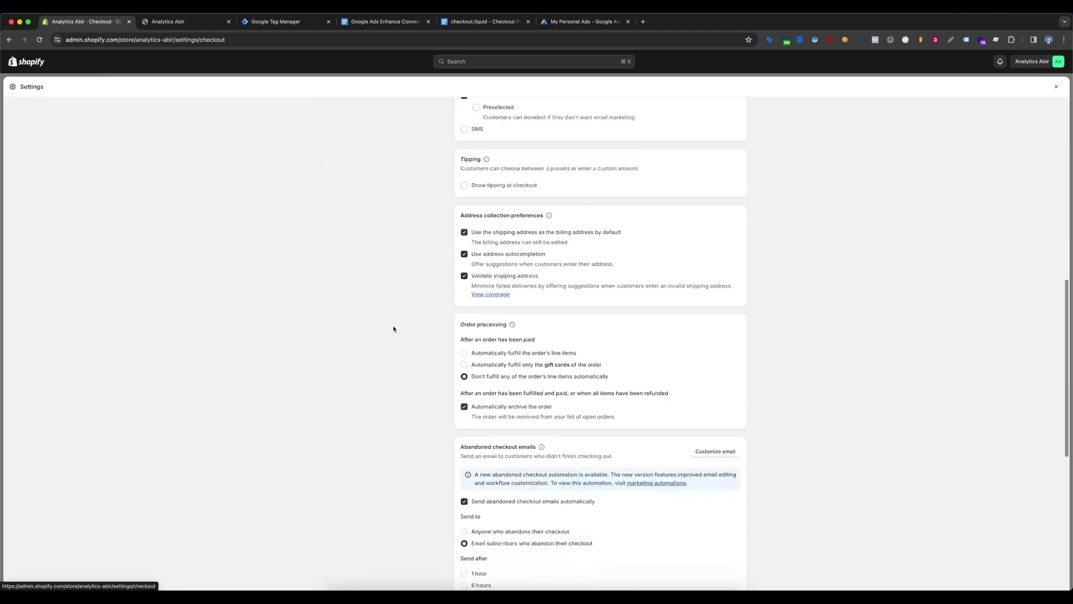
pyautogui.scroll(-2, 392, 328)
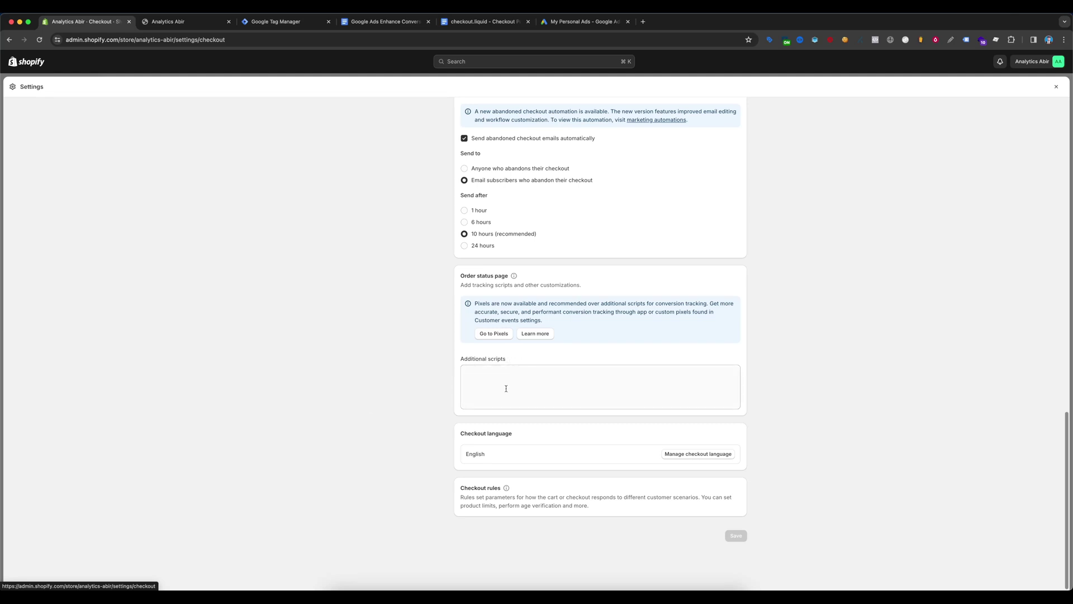
pyautogui.click(506, 387)
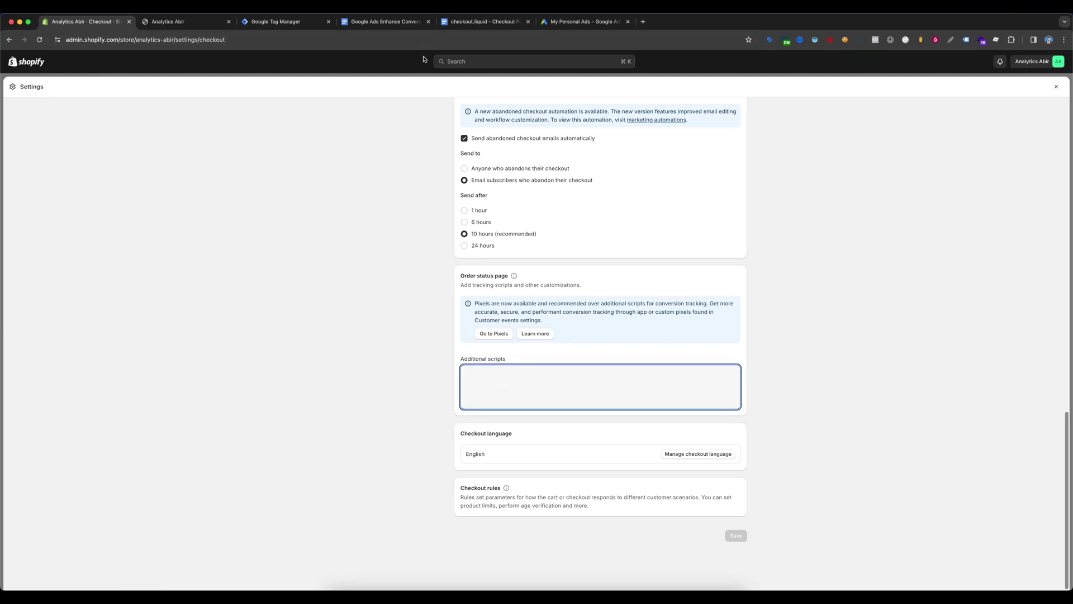
# Copy the entire script from the checkout.liquid document and paste it into Shopify's Additional scripts box
pyautogui.click(401, 22)
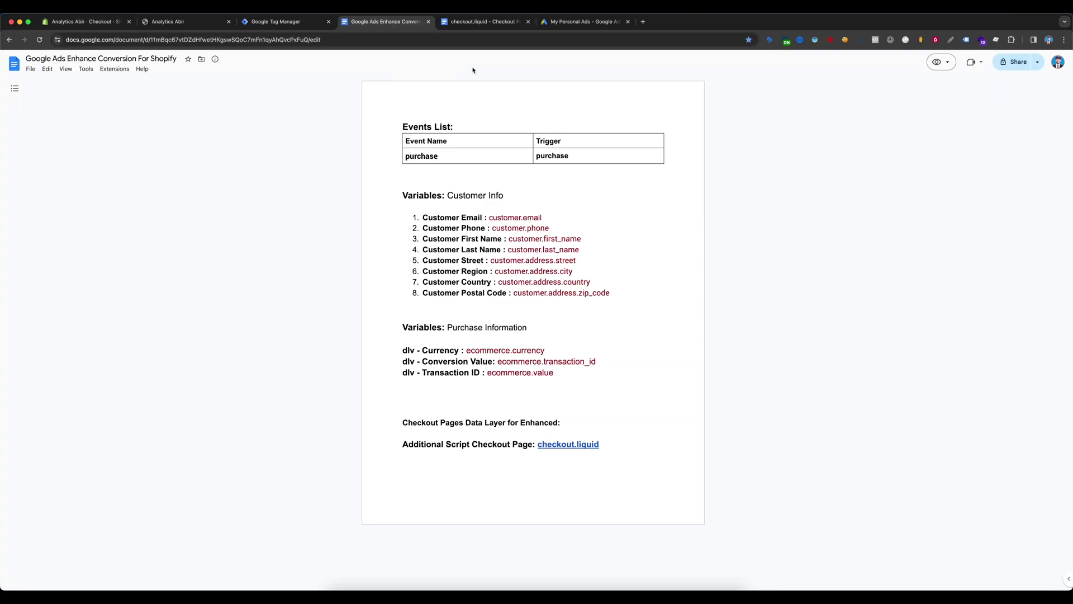
pyautogui.click(481, 23)
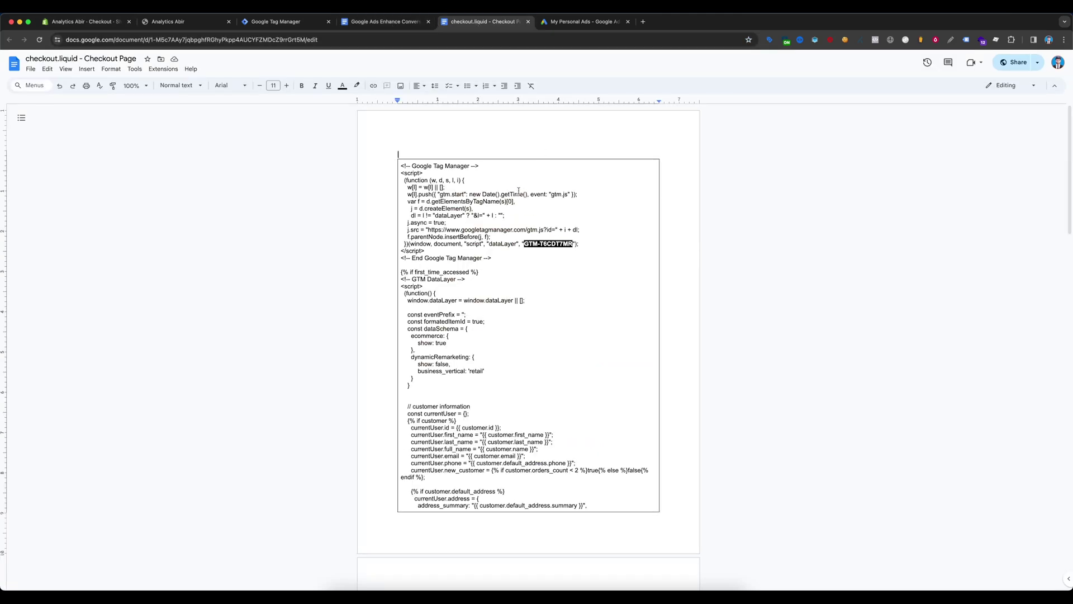
pyautogui.press('super+a')
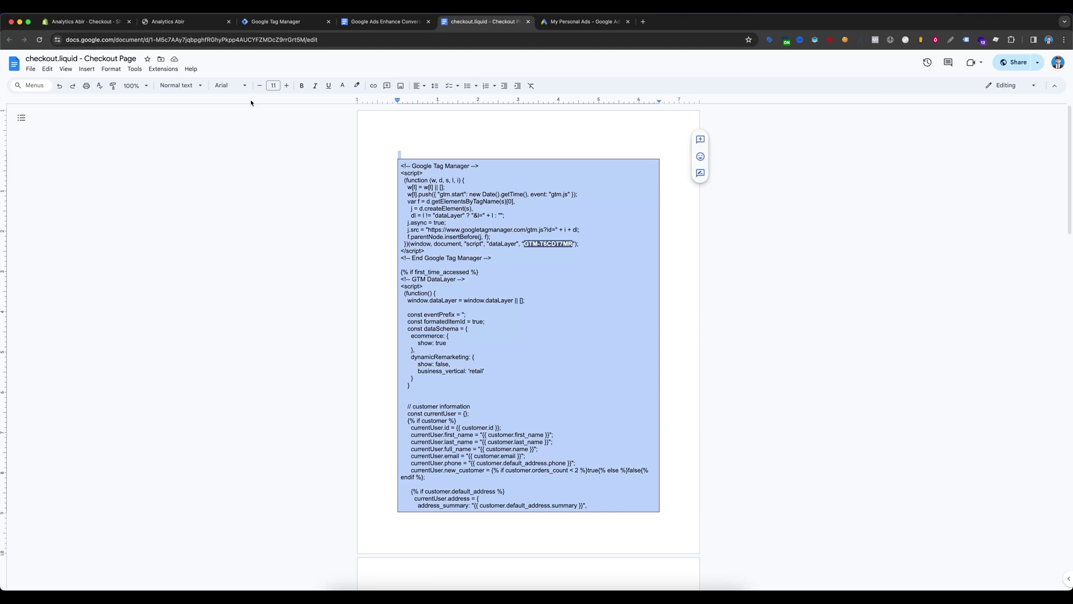
pyautogui.click(96, 25)
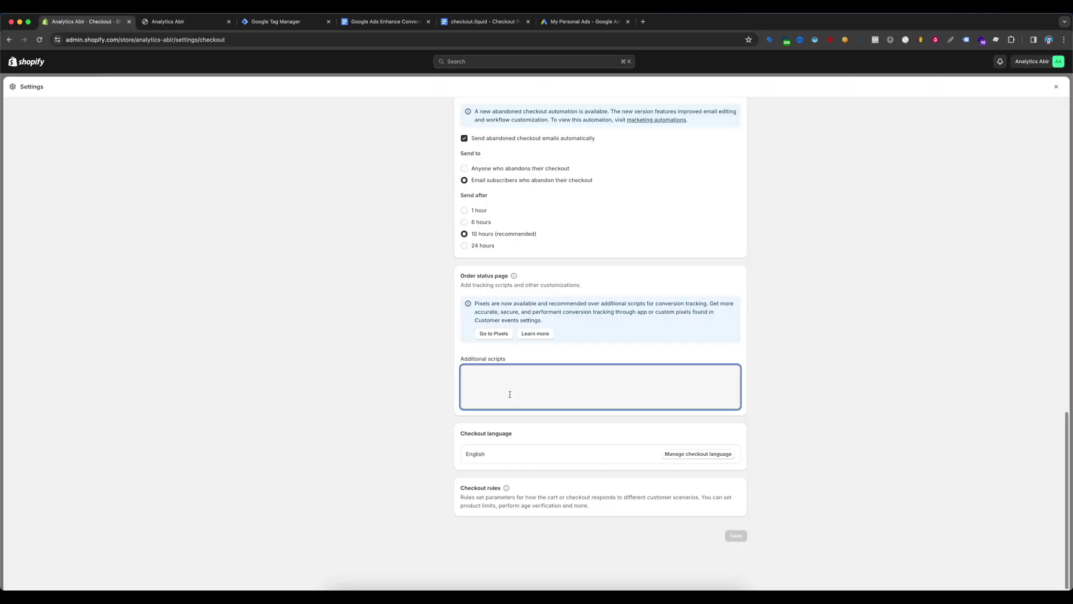
pyautogui.press('super+v')
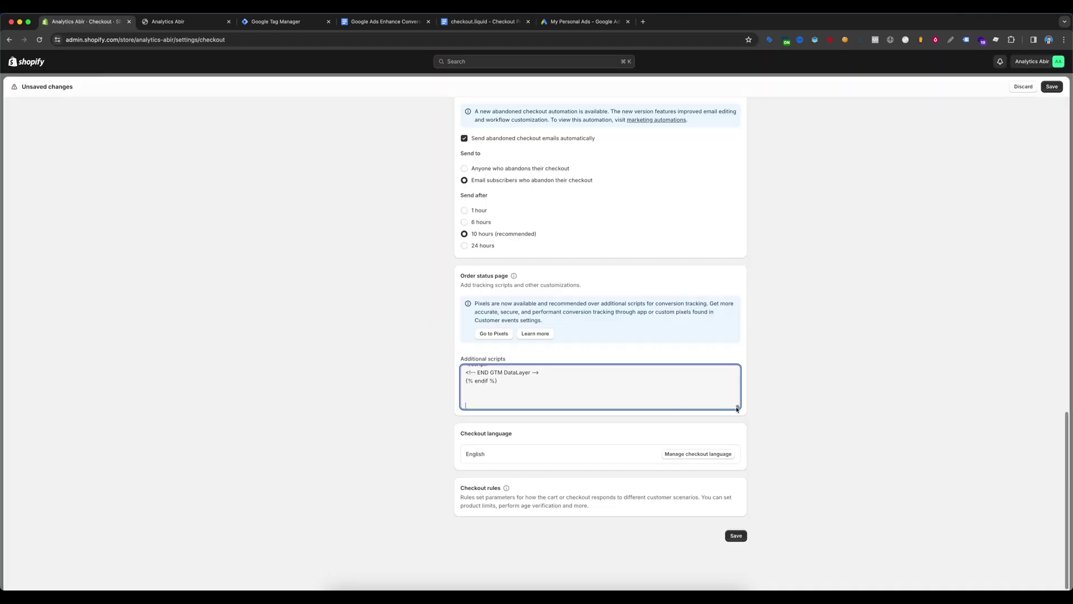
# Compare the container ID in the pasted checkout script with the one in Google Tag Manager's install snippet, and return to Shopify
pyautogui.moveTo(737, 408); pyautogui.dragTo(738, 363)
pyautogui.scroll(-4, 692, 376)
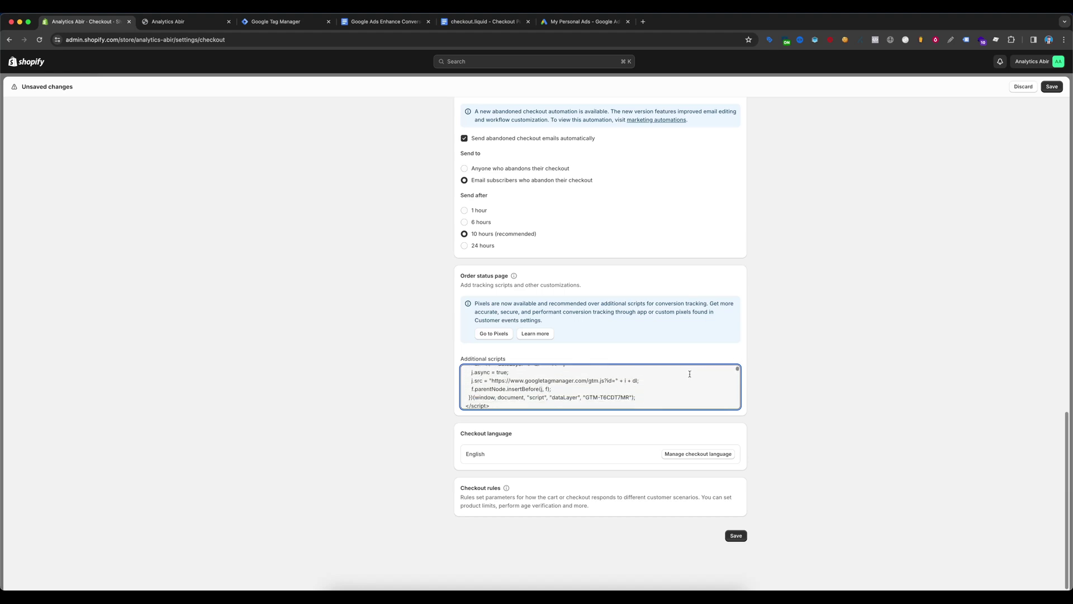
pyautogui.moveTo(585, 395); pyautogui.dragTo(627, 396)
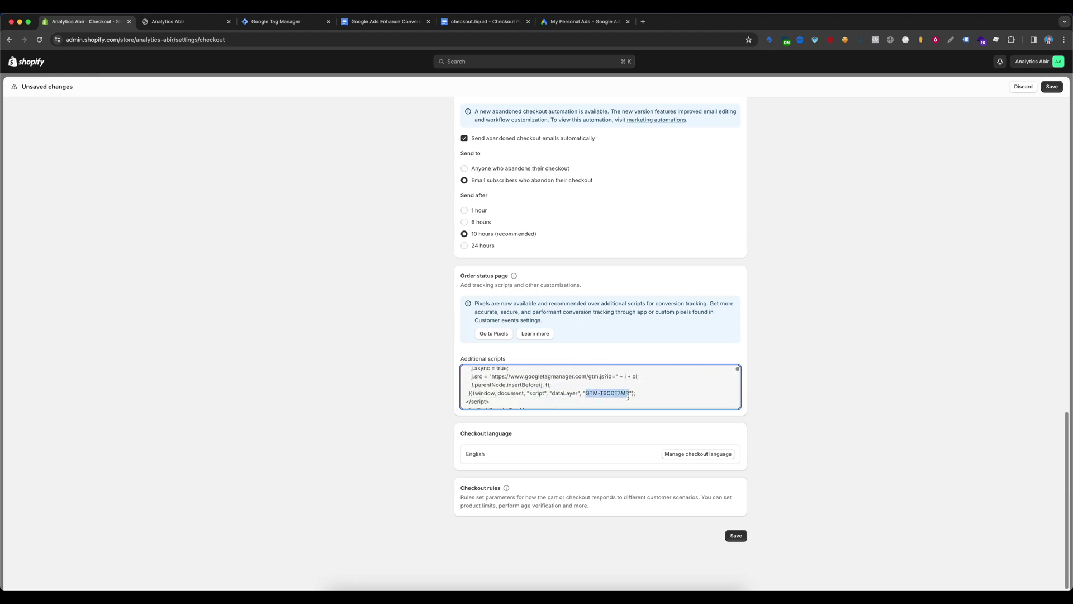
pyautogui.click(279, 21)
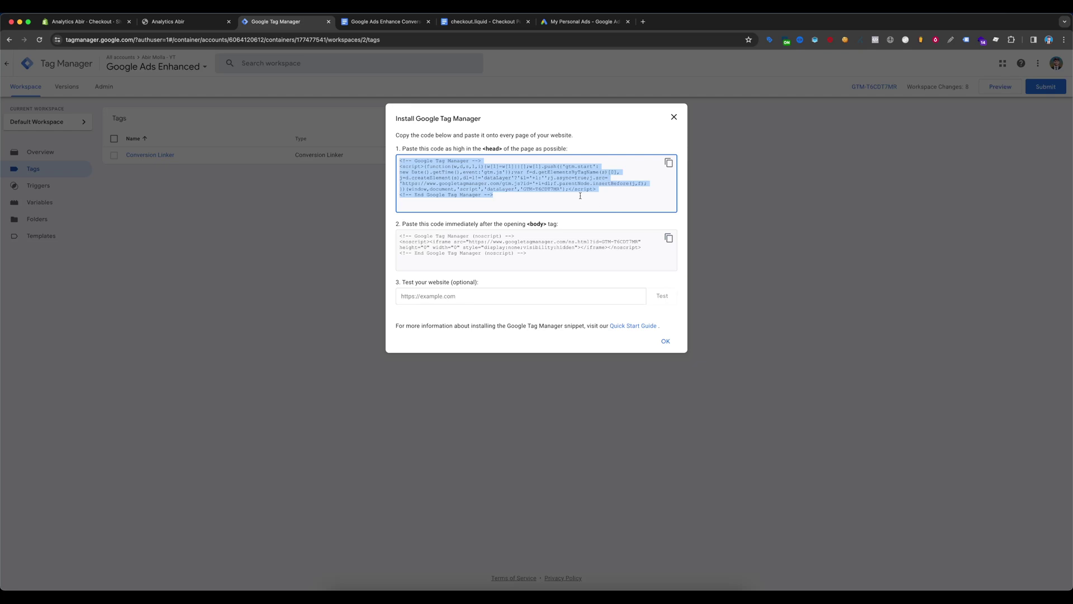
pyautogui.click(537, 190)
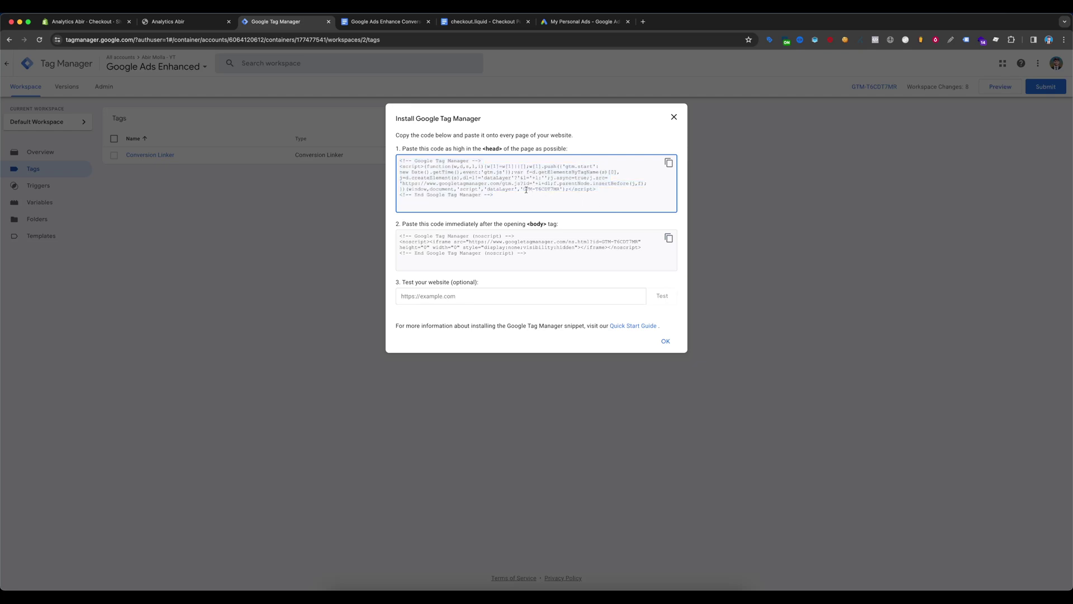
pyautogui.moveTo(525, 190); pyautogui.dragTo(558, 191)
pyautogui.press('super+1')
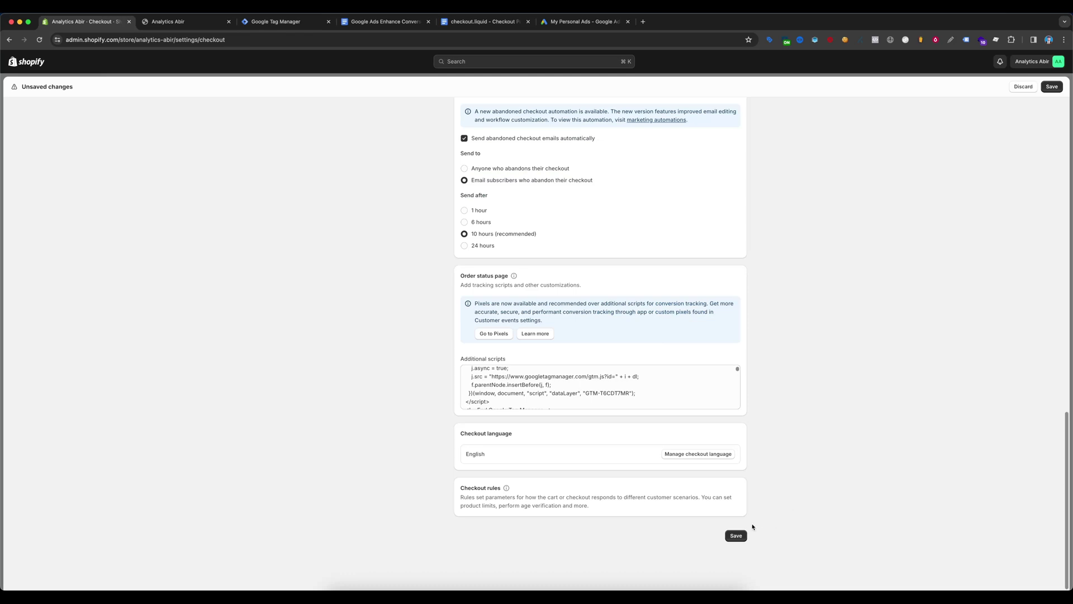
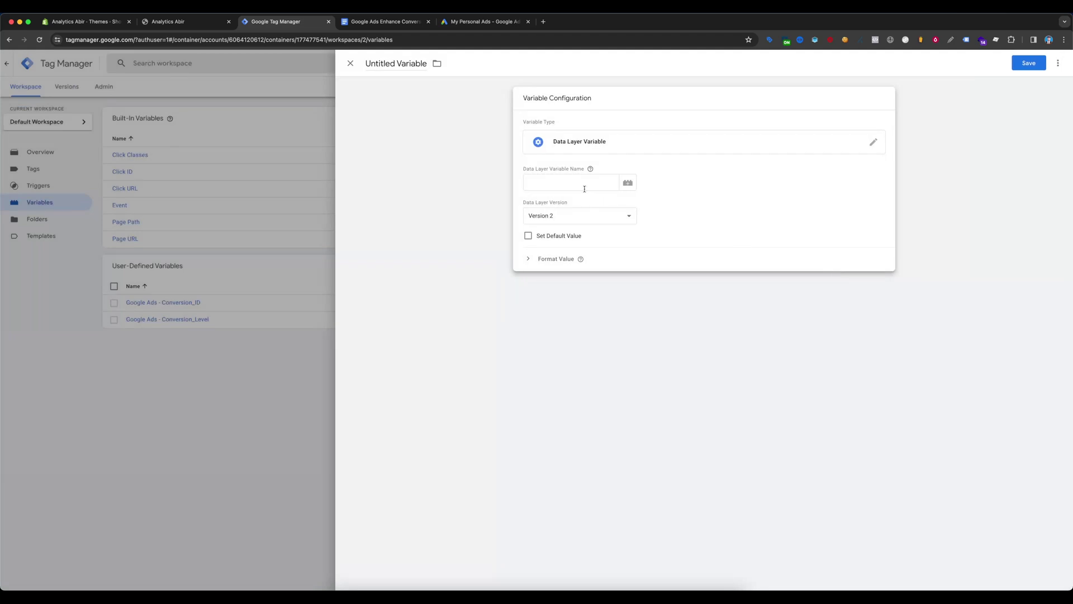
# Name the new data layer variable Customer Email
pyautogui.click(581, 184)
pyautogui.click(414, 66)
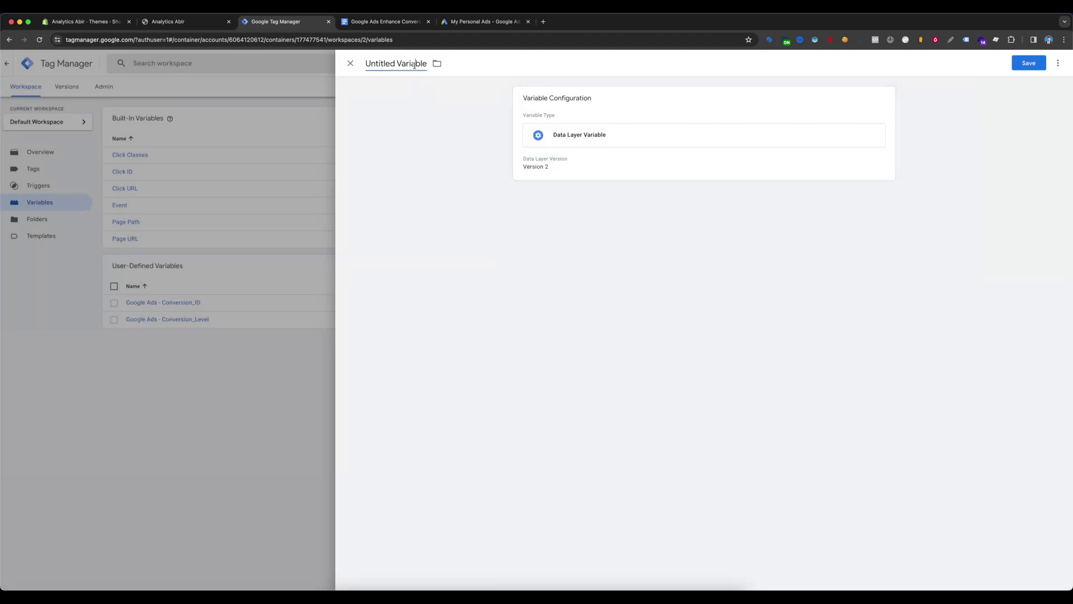
pyautogui.press('super+a')
pyautogui.write('Customer Email')
# Copy customer.email from the reference Google Doc into the Customer Email variable's data layer variable name, and save the variable
pyautogui.click(400, 23)
pyautogui.moveTo(486, 217); pyautogui.dragTo(546, 219)
pyautogui.press('super+c')
pyautogui.hotkey('ctrl', 'shift', 'Tab')
pyautogui.click(614, 168)
pyautogui.click(607, 184)
pyautogui.press('super+v')
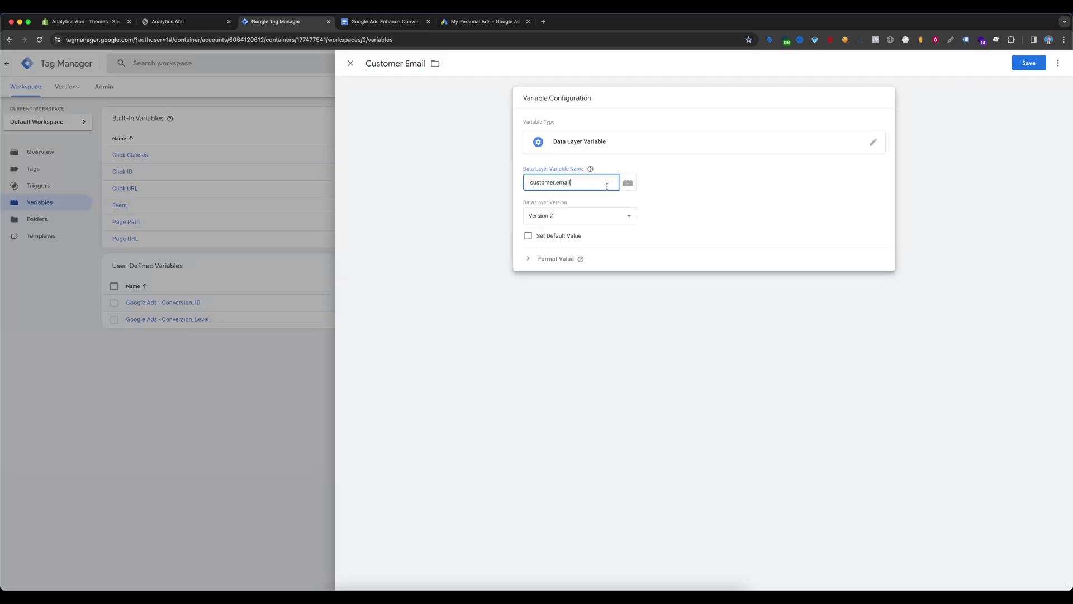
pyautogui.click(1046, 62)
# Create and save a data layer variable named Customer Phone that reads customer.phone, copying both texts from the reference document
pyautogui.hotkey('ctrl', 'Tab')
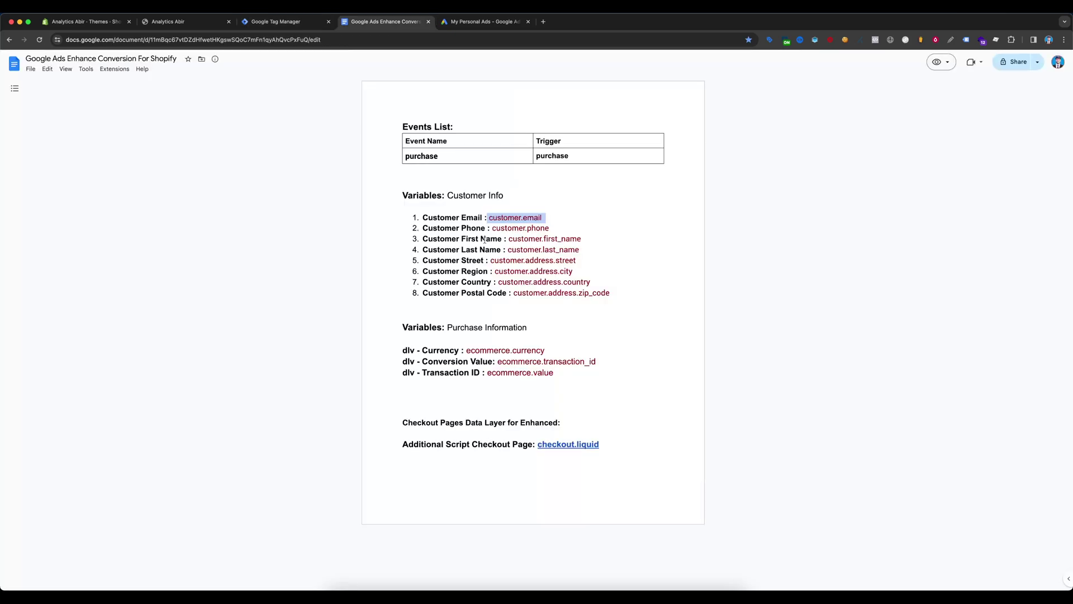
pyautogui.moveTo(487, 227); pyautogui.dragTo(422, 228)
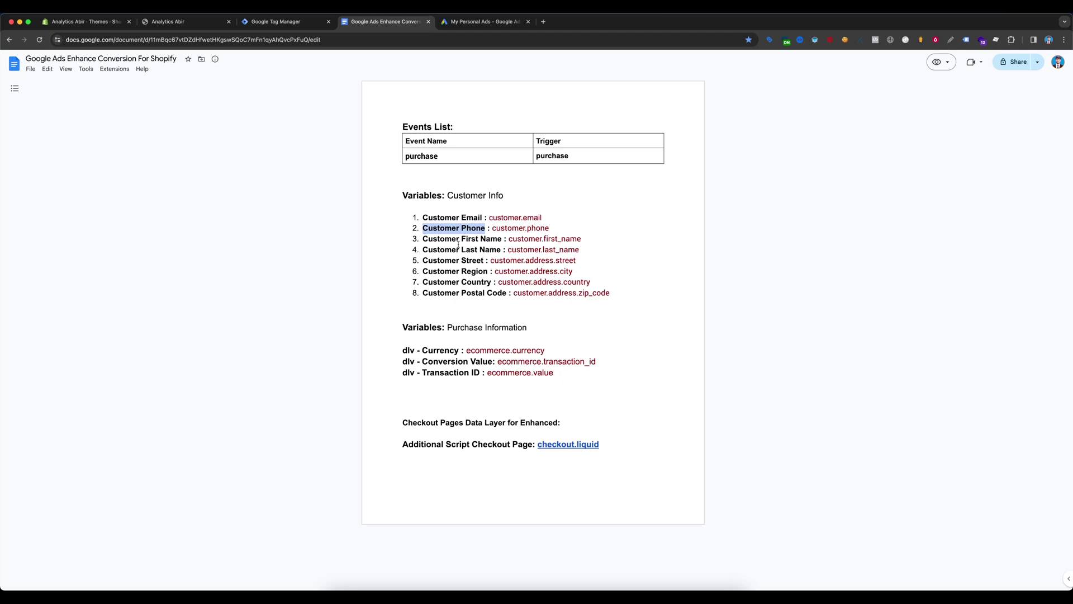
pyautogui.hotkey('ctrl', 'shift', 'Tab')
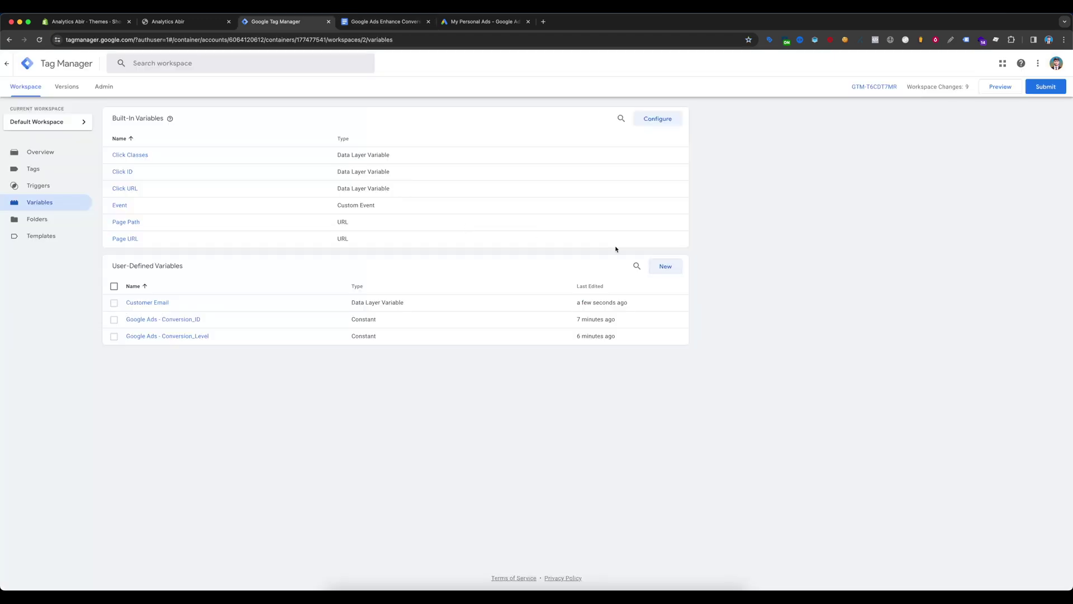
pyautogui.click(665, 266)
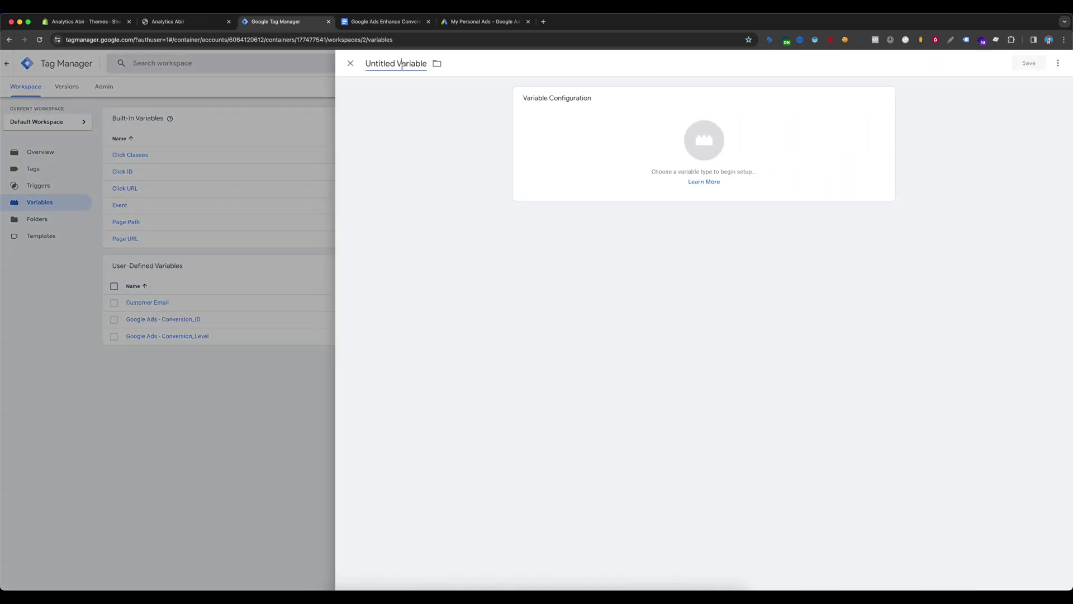
pyautogui.hotkey('ctrl', 'Tab')
pyautogui.moveTo(489, 228); pyautogui.dragTo(548, 228)
pyautogui.moveTo(404, 207); pyautogui.dragTo(527, 214)
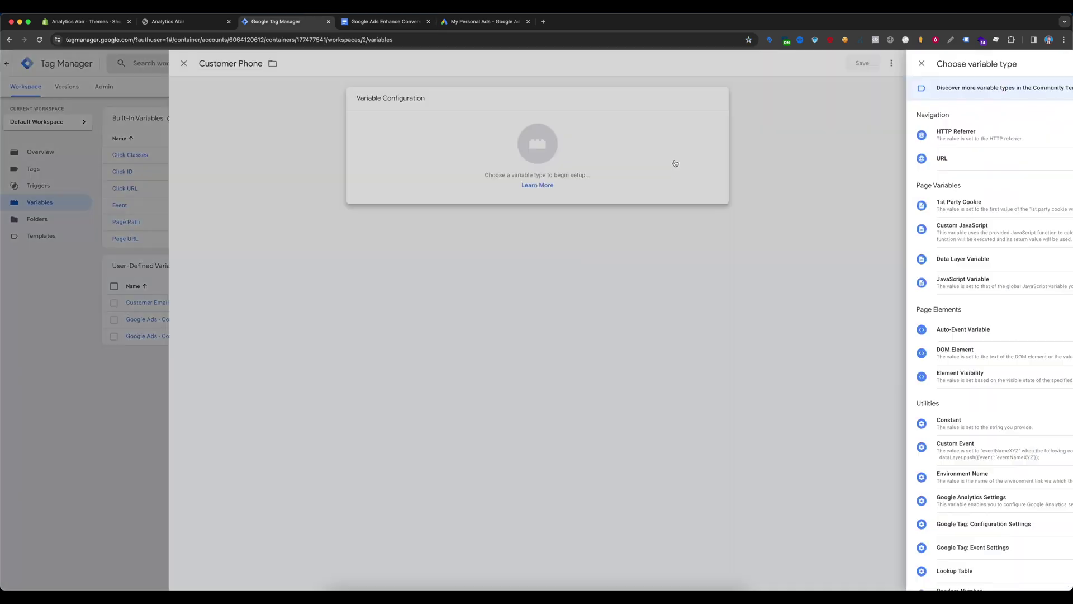
pyautogui.click(950, 257)
pyautogui.hotkey('ctrl', 'v')
pyautogui.click(1025, 64)
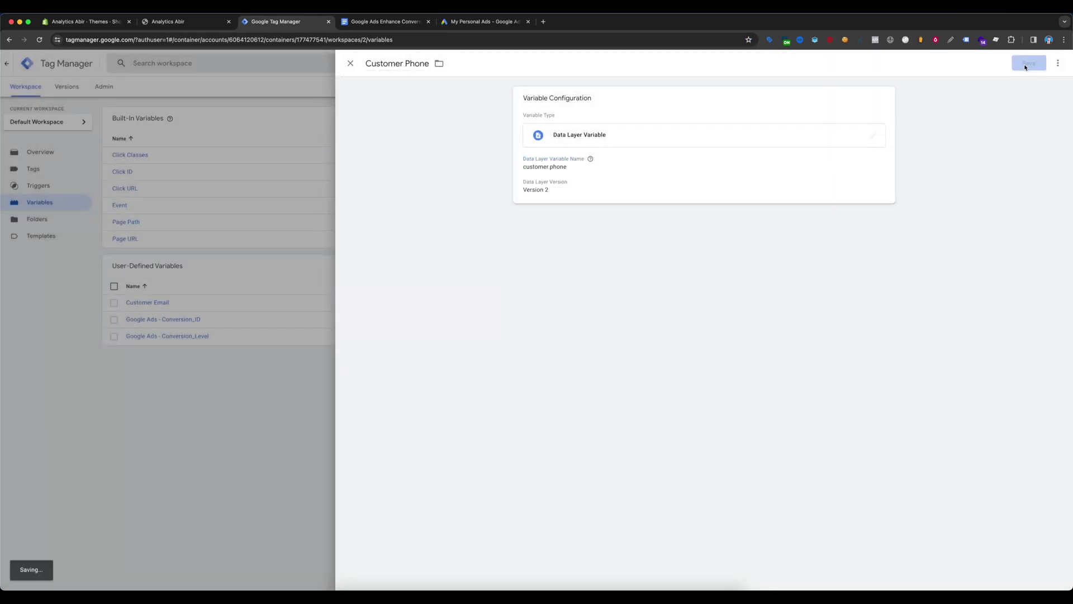
# Create and save a data layer variable named Customer First Name that reads customer.first_name, using the texts in the reference document
pyautogui.hotkey('ctrl', 'Tab')
pyautogui.click(499, 240)
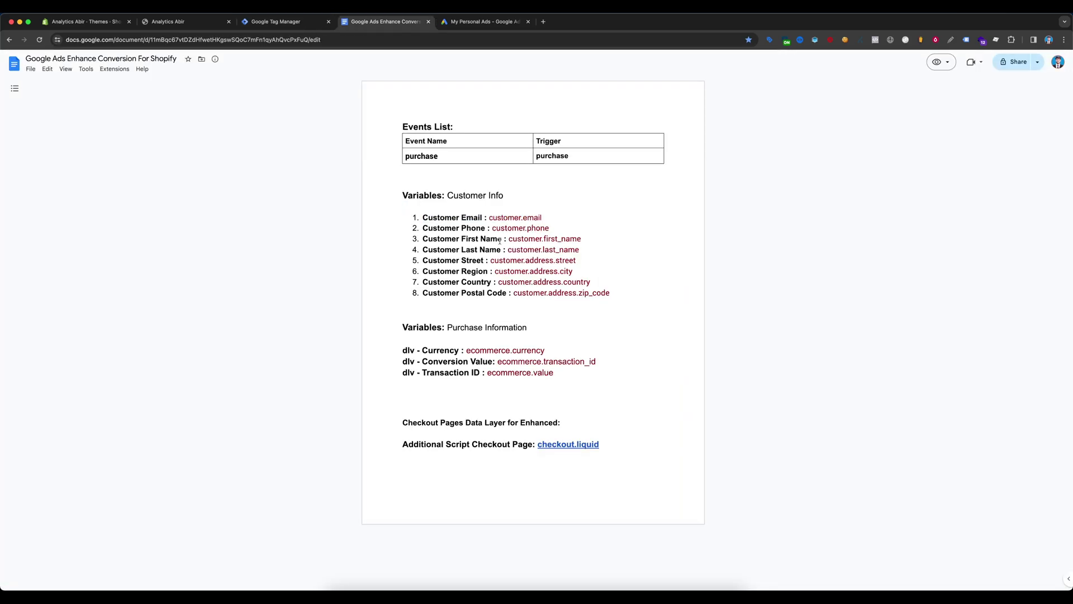
pyautogui.moveTo(499, 240); pyautogui.dragTo(422, 240)
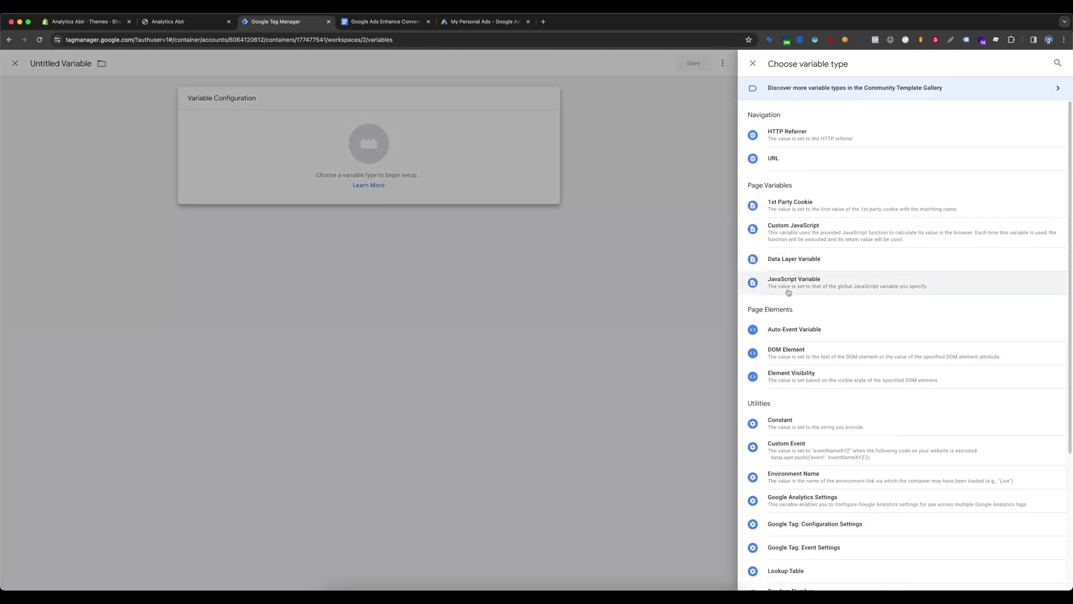
pyautogui.click(794, 258)
pyautogui.hotkey('ctrl', 'v')
pyautogui.hotkey('ctrl', 'Tab')
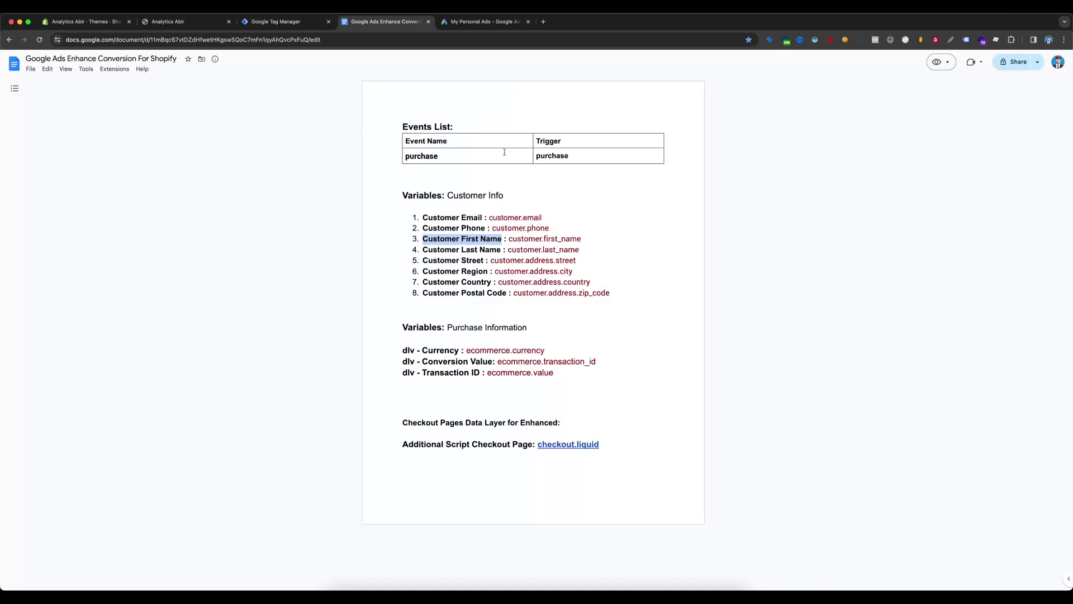
pyautogui.moveTo(509, 239); pyautogui.dragTo(583, 239)
pyautogui.hotkey('ctrl', 'c')
pyautogui.hotkey('ctrl', 'shift', 'Tab')
pyautogui.hotkey('ctrl', 'v')
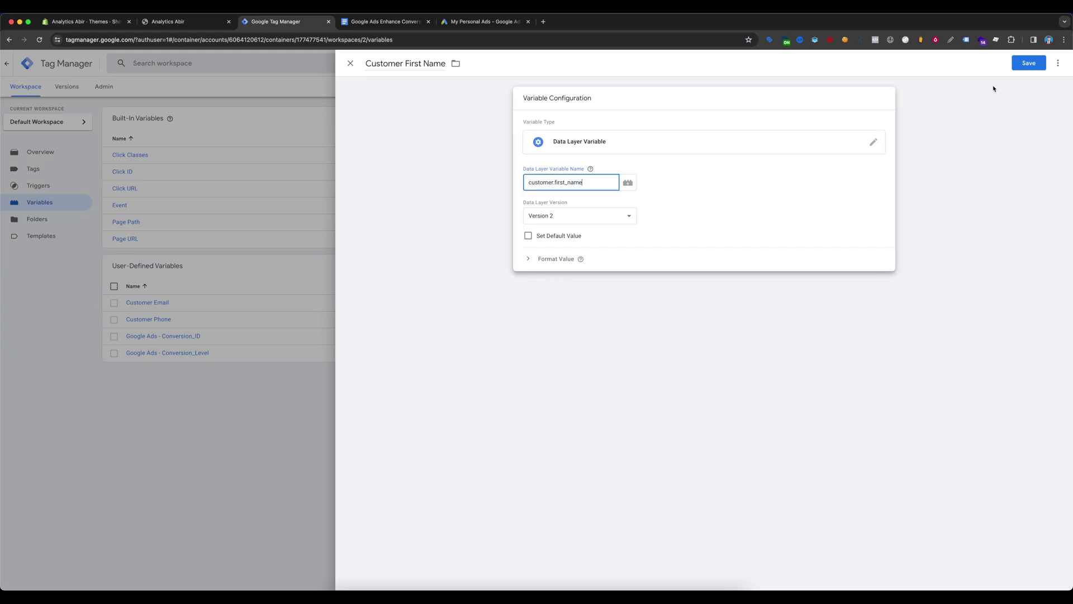
pyautogui.click(1029, 63)
# Copy the Customer Last Name label from the reference document and use it to name a new variable in Tag Manager
pyautogui.hotkey('ctrl', 'shift', 'Tab')
pyautogui.hotkey('ctrl', 'Tab')
pyautogui.hotkey('ctrl', 'Tab')
pyautogui.moveTo(423, 250); pyautogui.dragTo(500, 249)
pyautogui.hotkey('ctrl', 'shift', 'Tab')
pyautogui.click(665, 266)
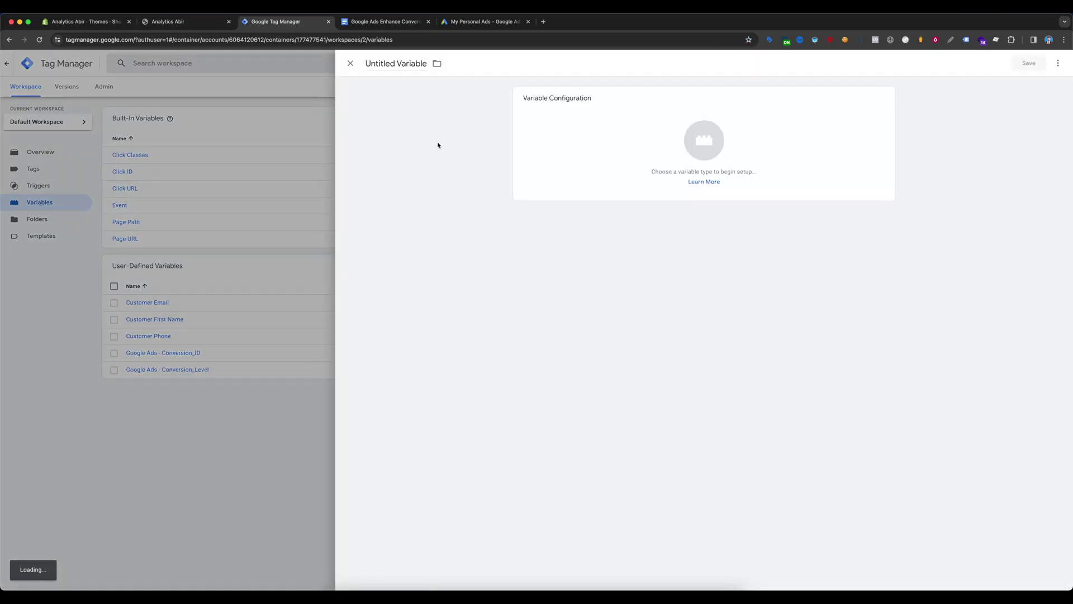
pyautogui.click(395, 63)
pyautogui.hotkey('ctrl', 'v')
# Configure Customer Last Name as a data layer variable reading customer.last_name, copied from the reference document, and save it
pyautogui.hotkey('ctrl', 'Tab')
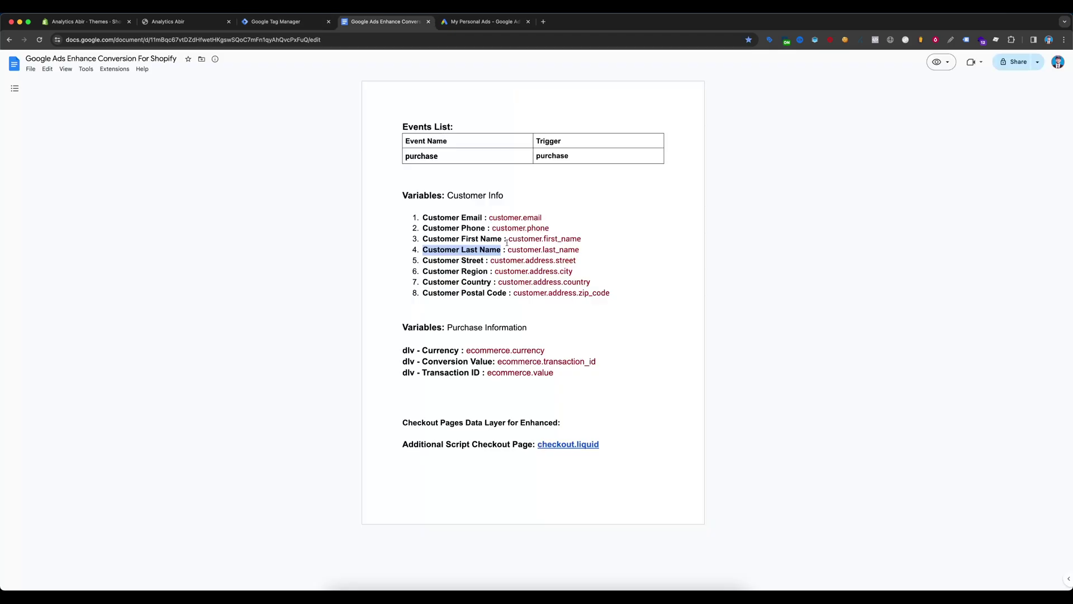
pyautogui.moveTo(508, 249); pyautogui.dragTo(579, 249)
pyautogui.hotkey('ctrl', 'shift', 'Tab')
pyautogui.click(615, 190)
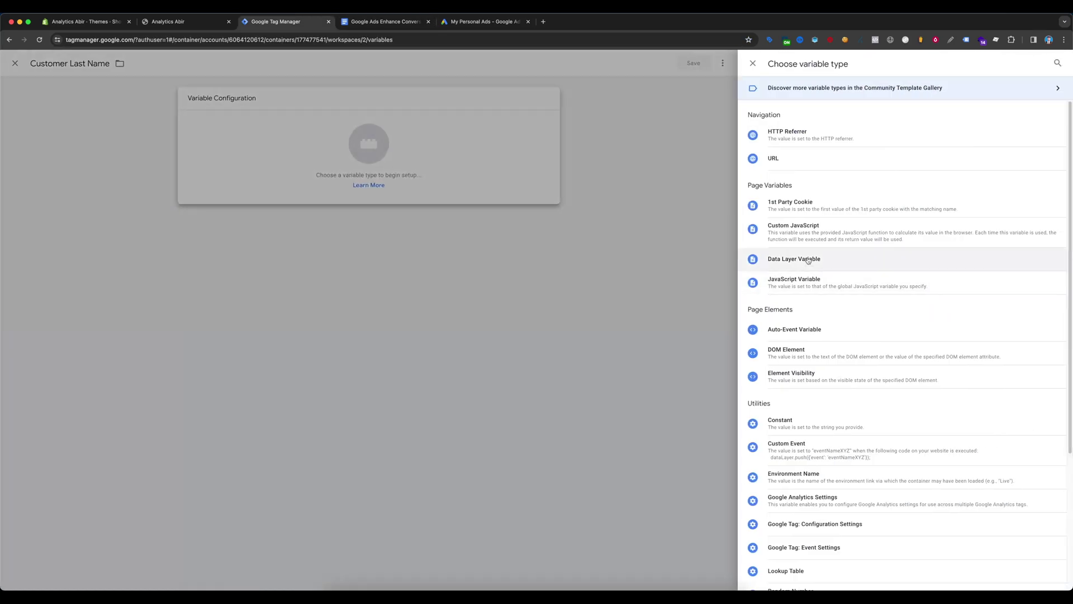
pyautogui.click(807, 260)
pyautogui.hotkey('ctrl', 'v')
pyautogui.click(1022, 62)
# Copy the Customer Street label from the reference document and use it to name a new variable in Tag Manager
pyautogui.hotkey('ctrl', 'Tab')
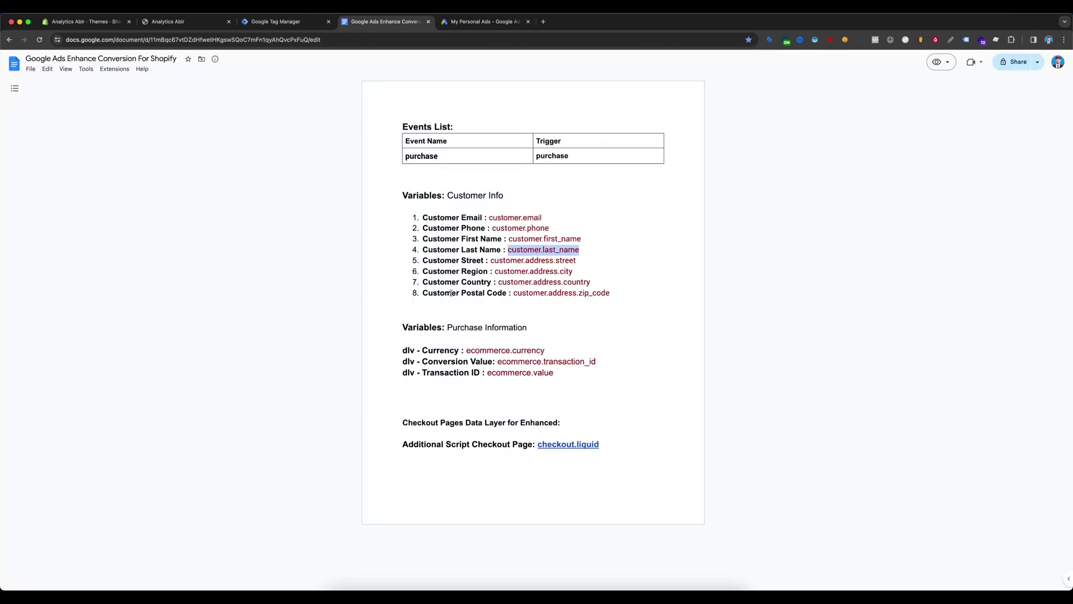
pyautogui.moveTo(423, 261); pyautogui.dragTo(484, 261)
pyautogui.hotkey('ctrl', 'shift', 'Tab')
pyautogui.click(662, 264)
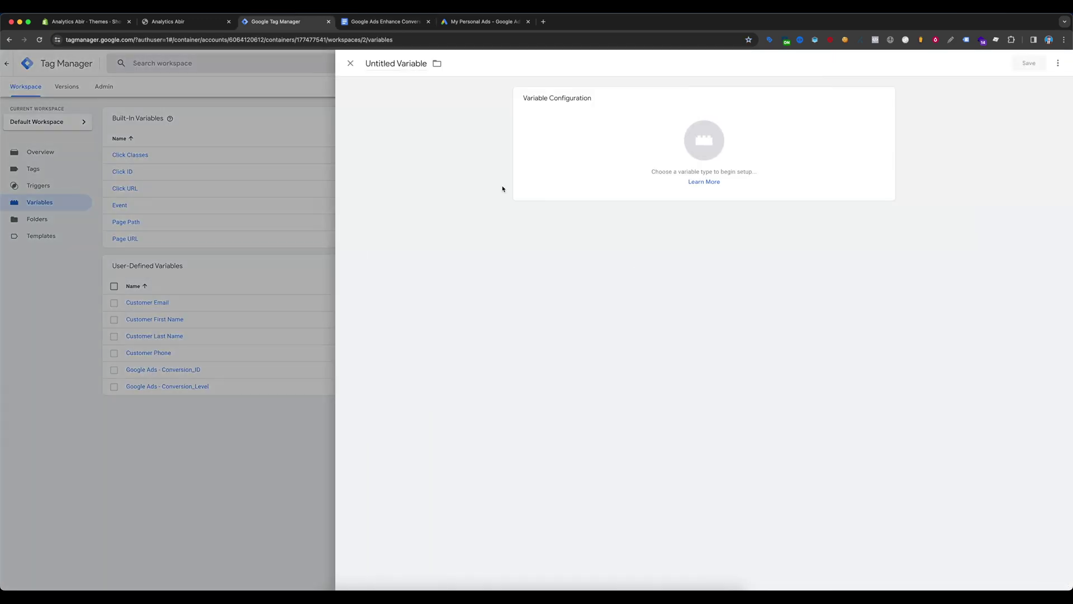
pyautogui.click(396, 64)
pyautogui.hotkey('ctrl', 'v')
# Review the remaining customer variables in the reference document, down to the Customer Postal Code entry
pyautogui.hotkey('ctrl', 'Tab')
pyautogui.moveTo(610, 293); pyautogui.dragTo(498, 293)
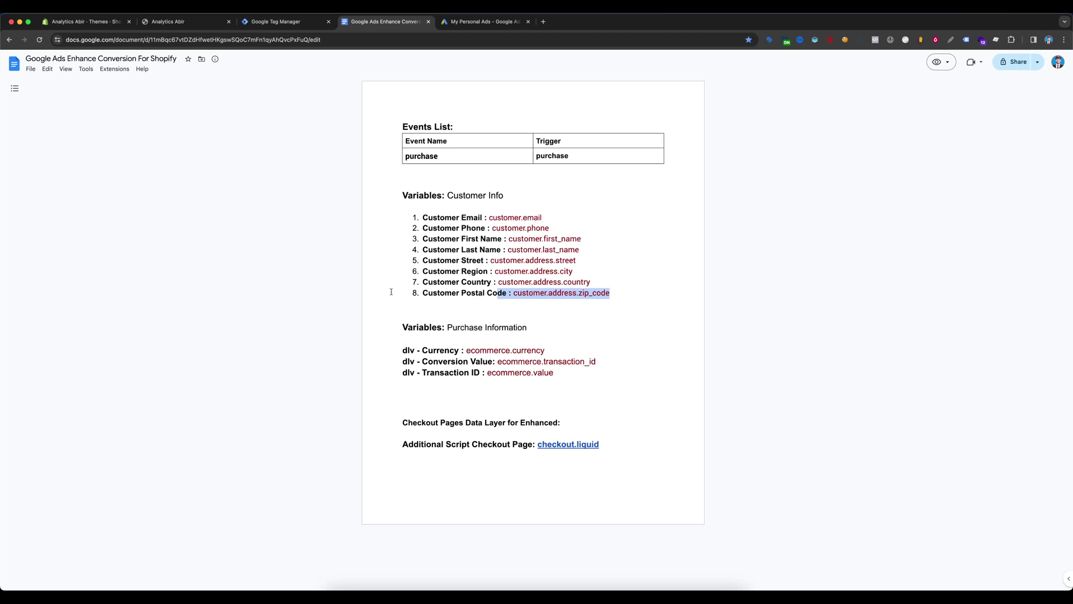
pyautogui.press('super+Tab')
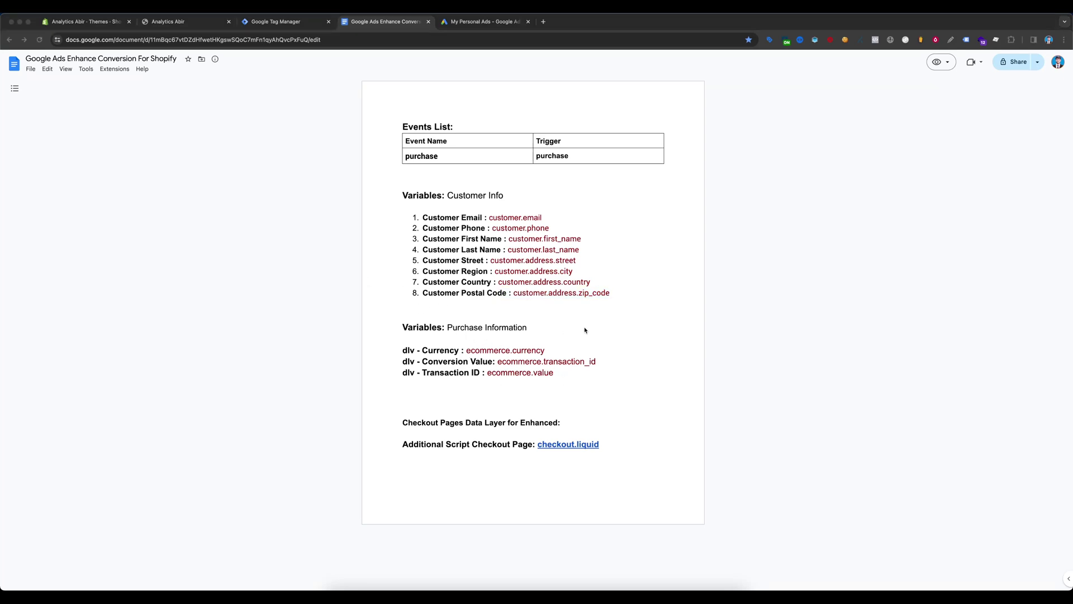
# Create a new data layer variable in Tag Manager named dlv - Currency, using the label from the reference document
pyautogui.moveTo(400, 351); pyautogui.dragTo(458, 355)
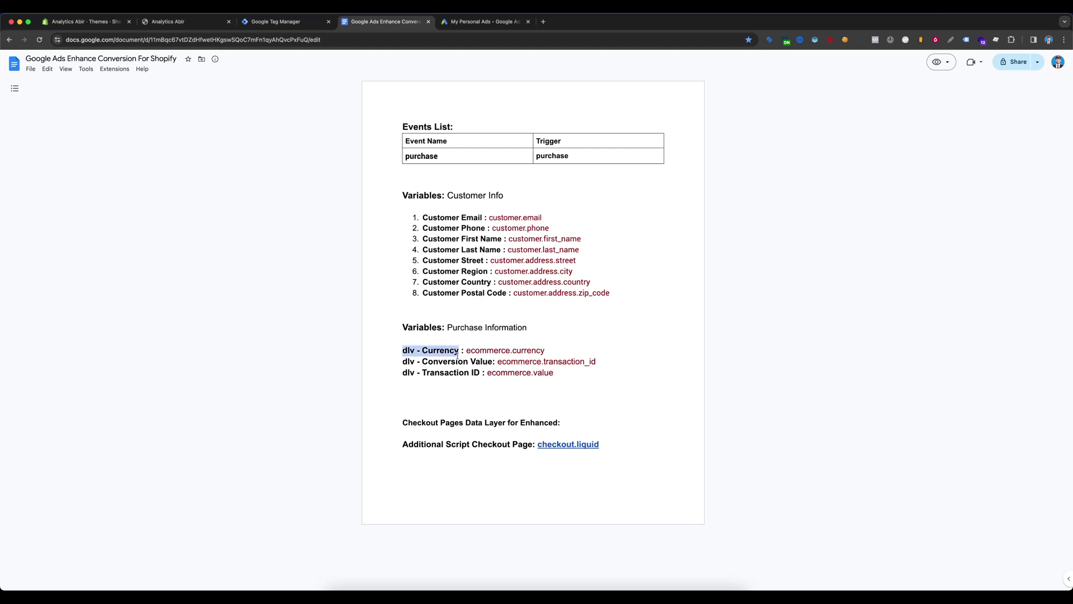
pyautogui.hotkey('ctrl', 'shift', 'Tab')
pyautogui.click(675, 264)
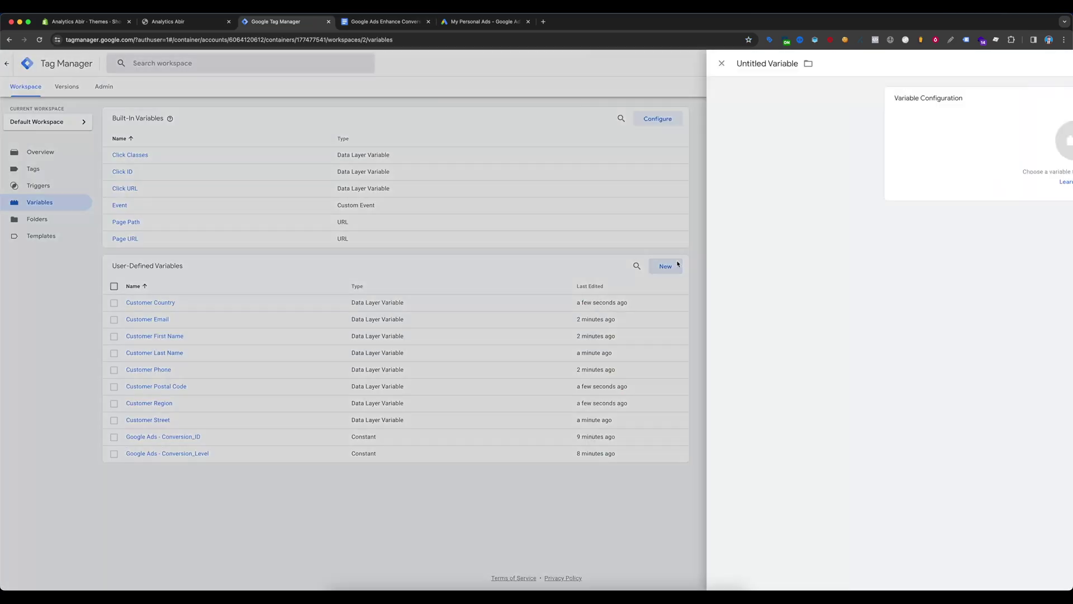
pyautogui.click(814, 199)
pyautogui.click(810, 257)
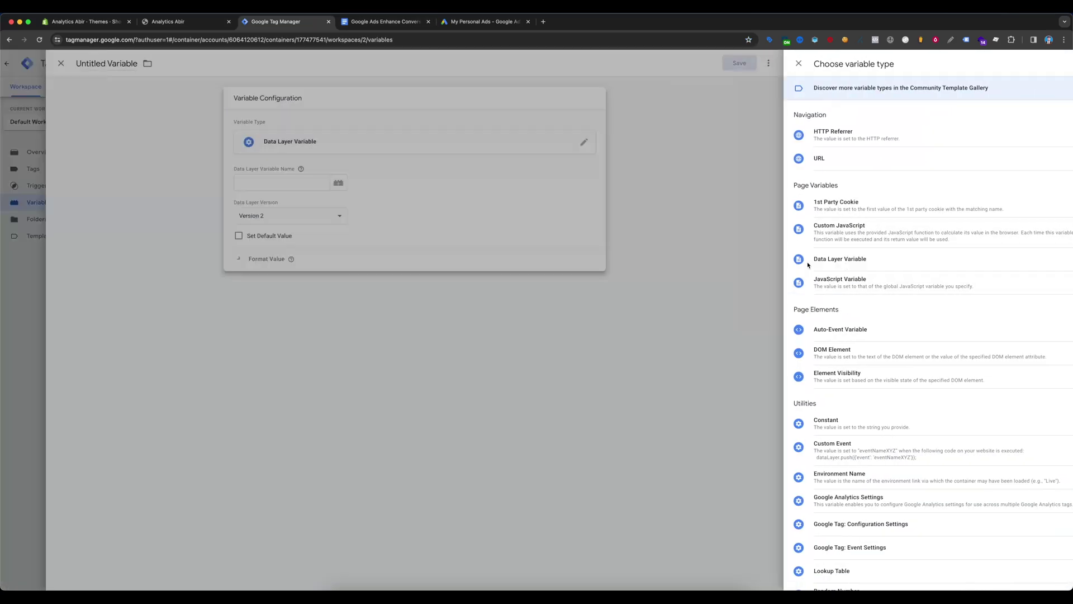
pyautogui.click(400, 62)
pyautogui.hotkey('ctrl', 'v')
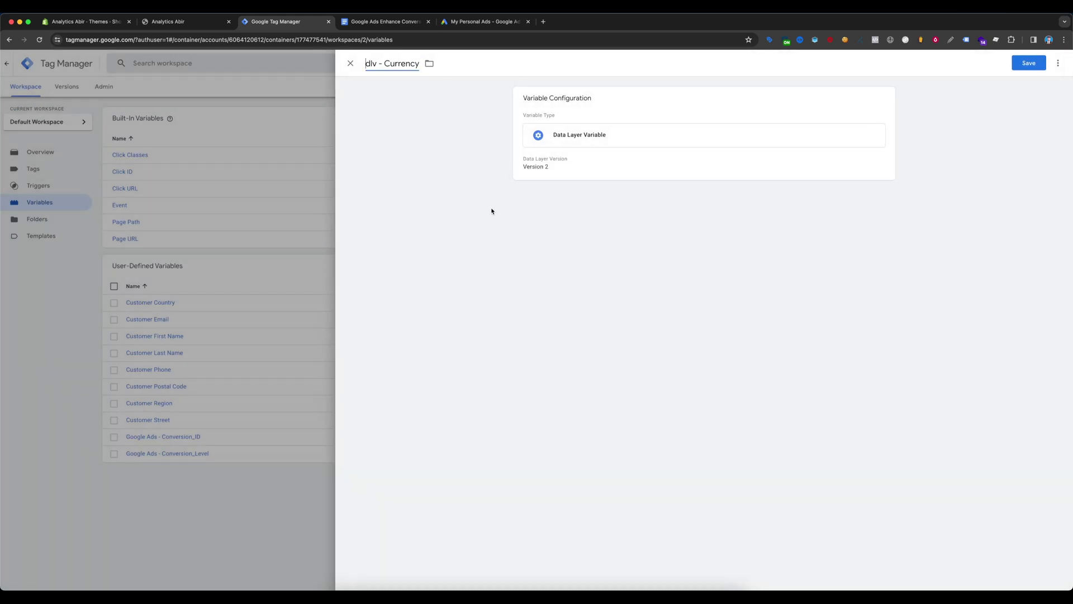
# Copy ecommerce.currency from the reference document into the dlv - Currency variable's data layer variable name, save it, and return to the document
pyautogui.hotkey('ctrl', 'Tab')
pyautogui.moveTo(466, 349); pyautogui.dragTo(546, 351)
pyautogui.hotkey('ctrl', 'c')
pyautogui.hotkey('ctrl', 'shift', 'Tab')
pyautogui.click(570, 183)
pyautogui.hotkey('ctrl', 'v')
pyautogui.click(1029, 64)
pyautogui.hotkey('ctrl', 'Tab')
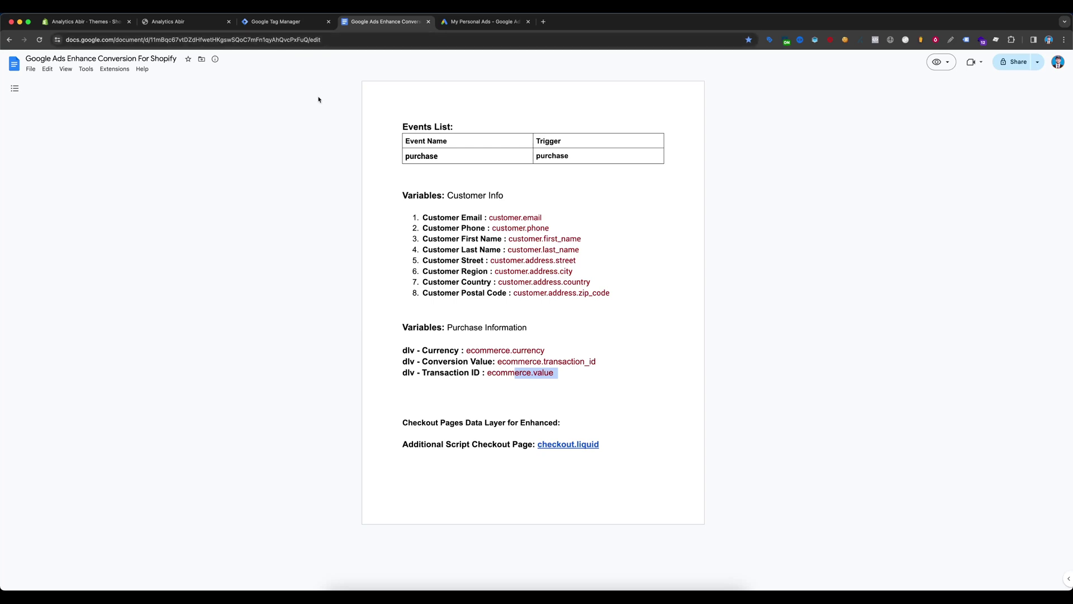
# Start a new User-Provided Data variable in Tag Manager and look over its manual configuration fields
pyautogui.click(302, 22)
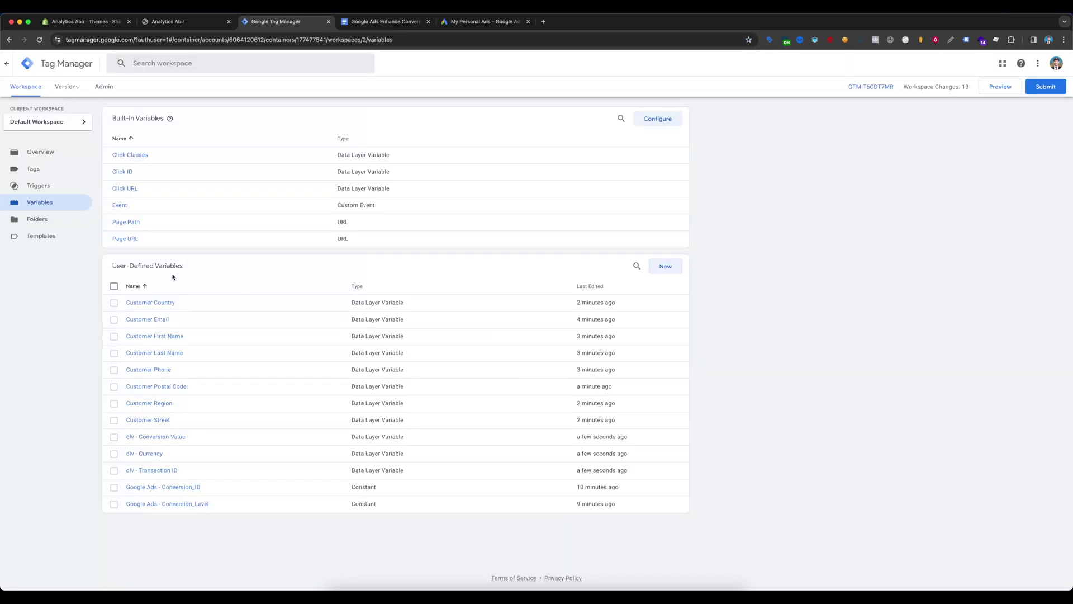
pyautogui.click(665, 272)
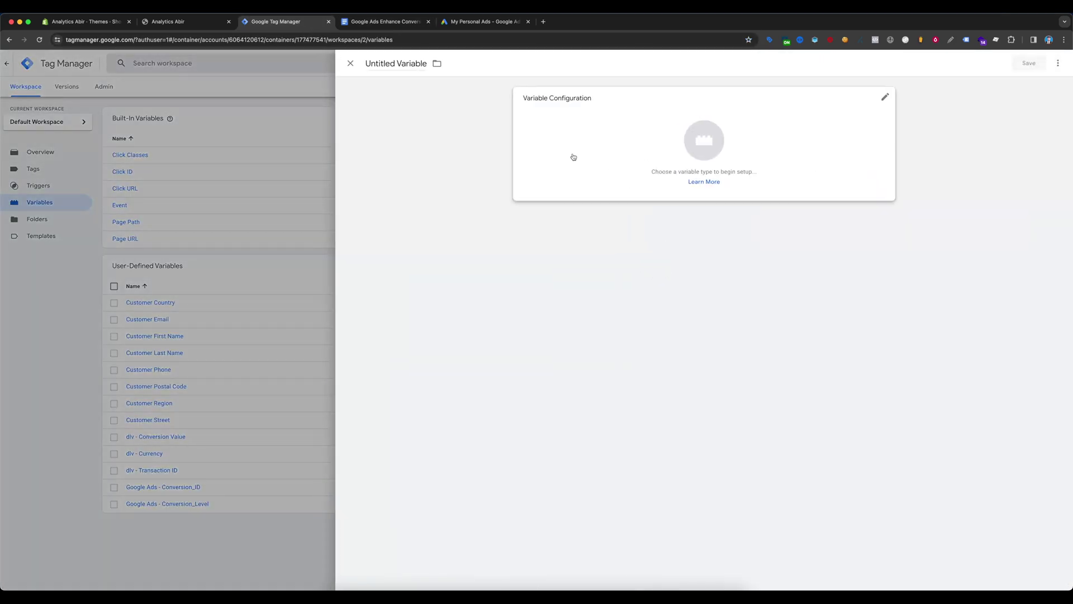
pyautogui.click(576, 143)
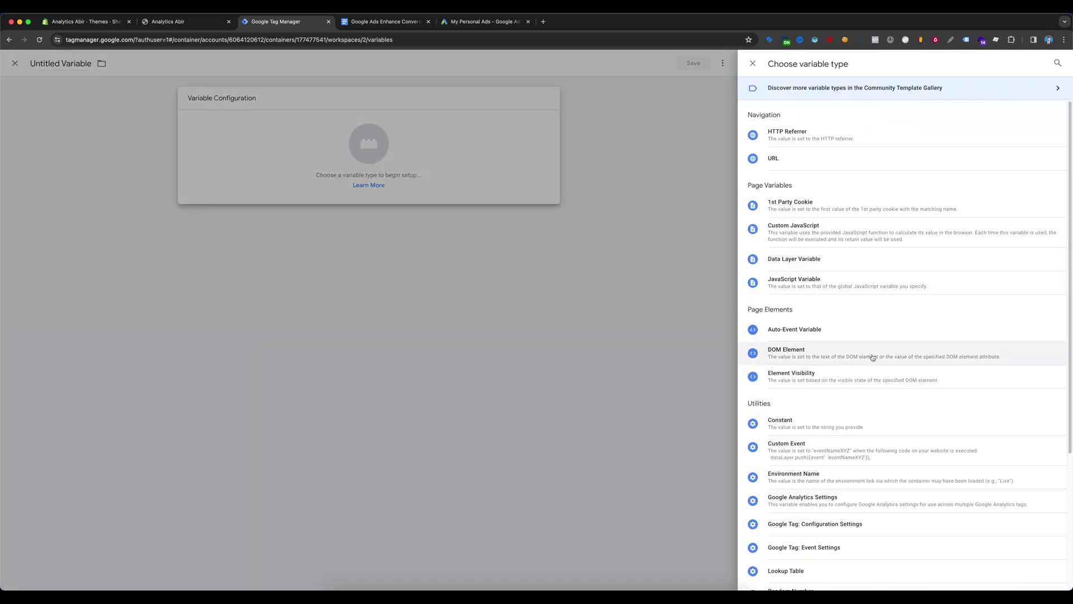
pyautogui.scroll(-3, 875, 359)
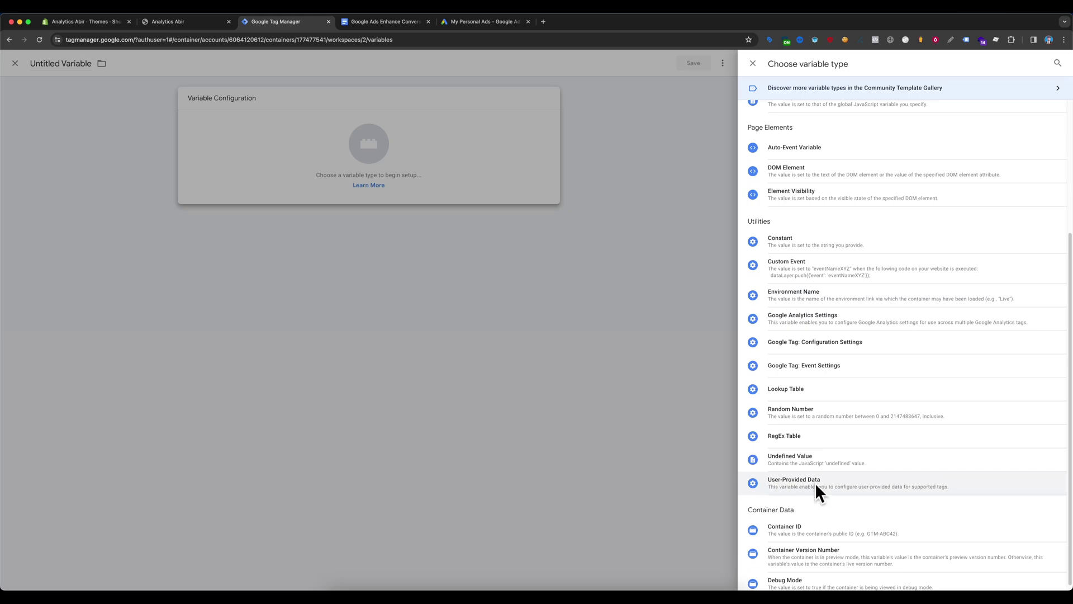
pyautogui.click(815, 483)
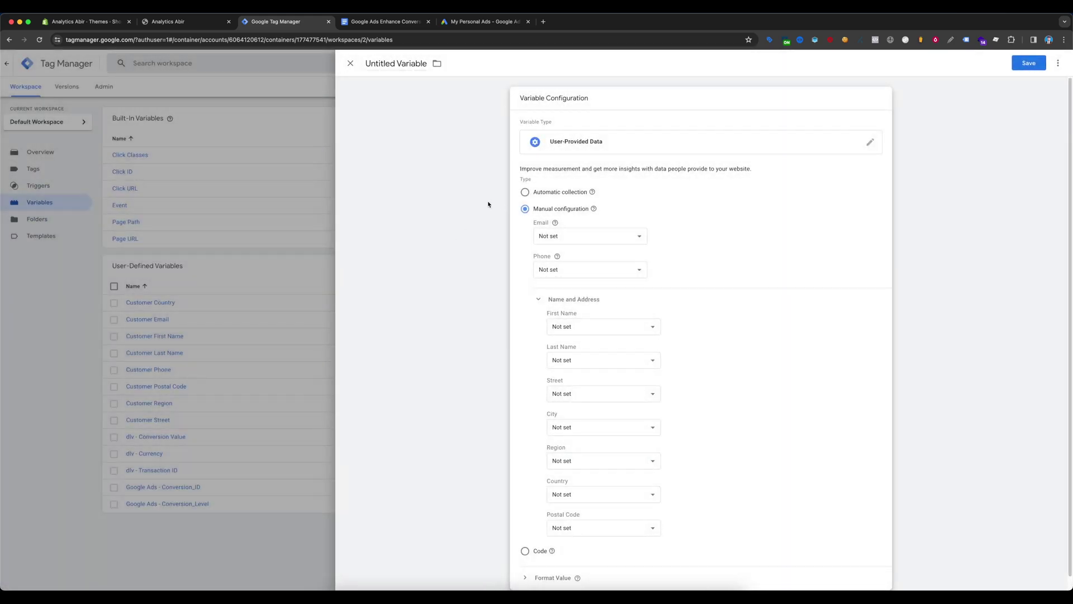
pyautogui.scroll(-1, 725, 305)
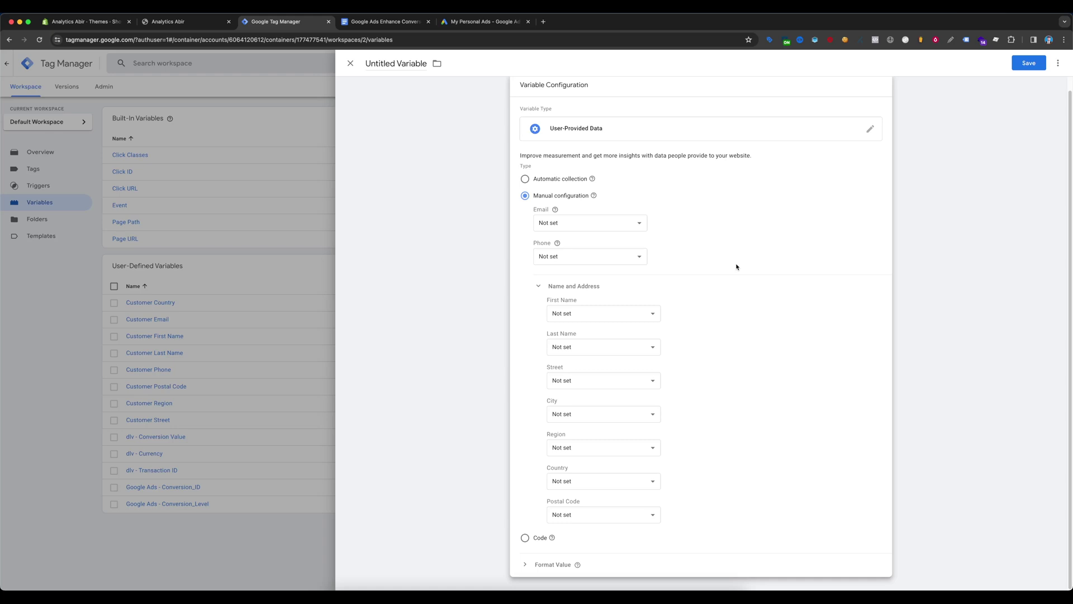
pyautogui.scroll(1, 727, 282)
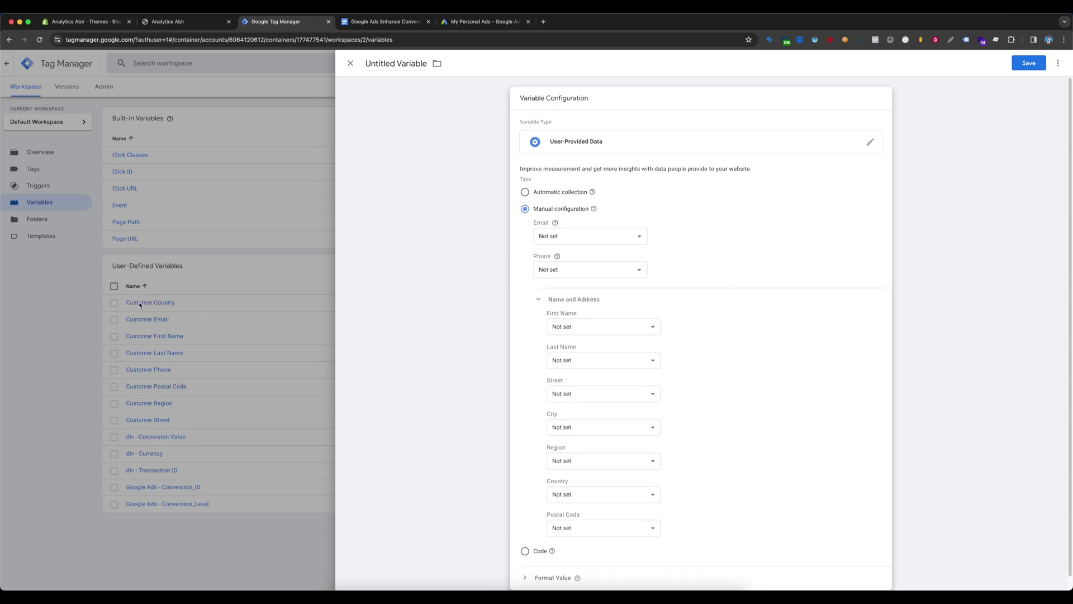
# Map the user-provided data variable's Email to {{Customer Email}} and its Phone to {{Customer Phone}}
pyautogui.click(559, 236)
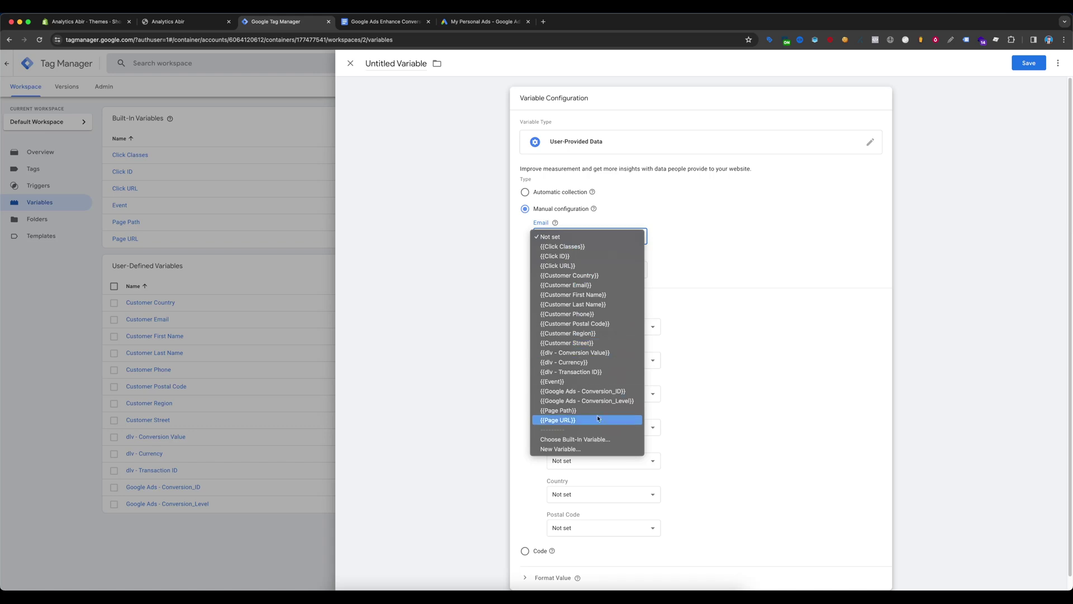
pyautogui.click(570, 286)
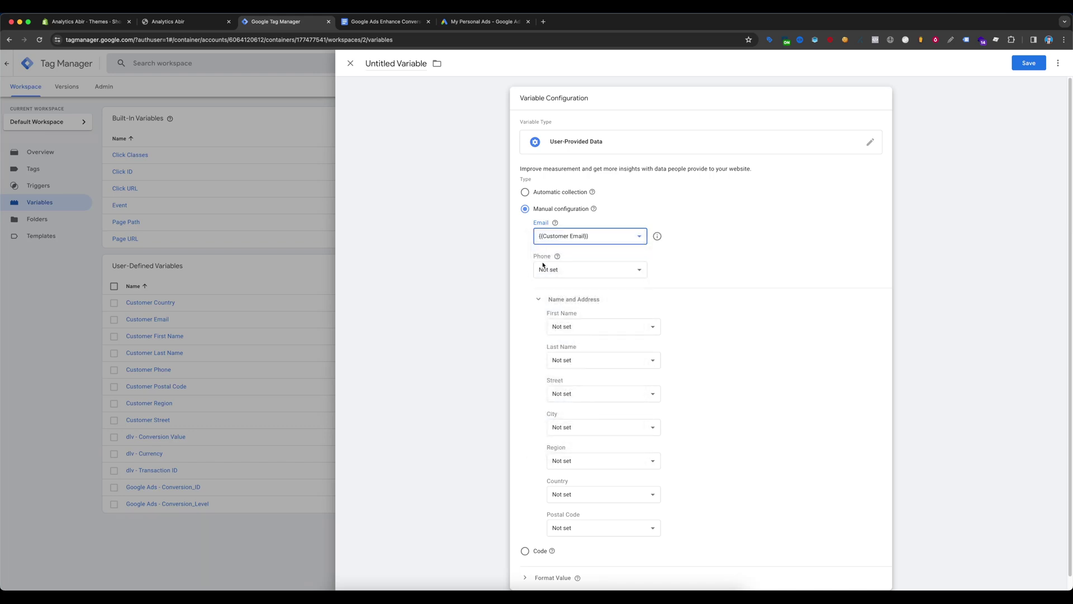
pyautogui.click(606, 271)
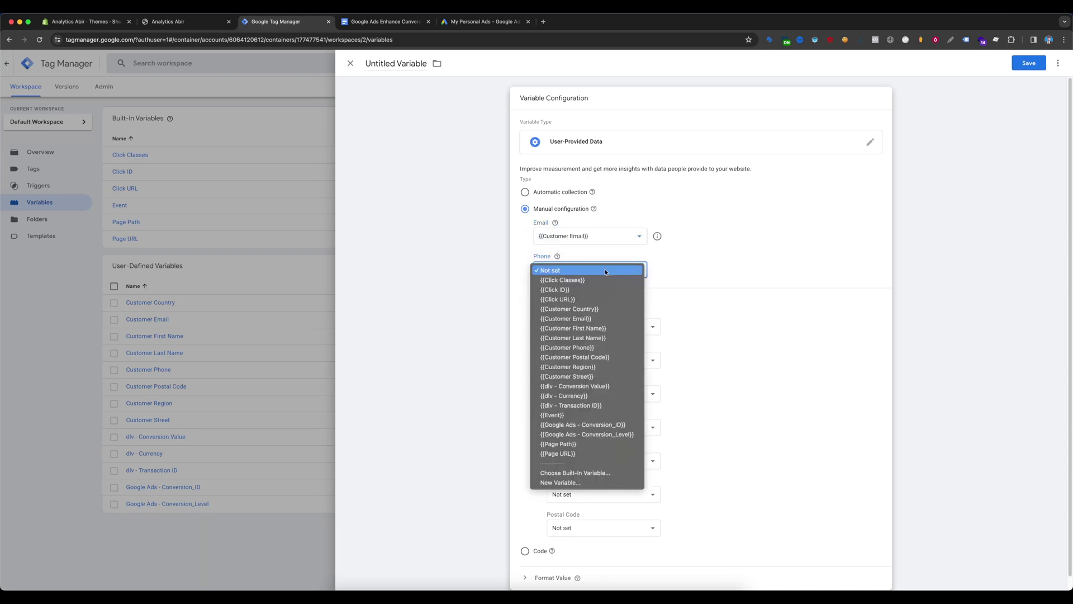
pyautogui.click(604, 346)
# Under Name and Address, map First Name to {{Customer First Name}} and Last Name to {{Customer Last Name}}
pyautogui.click(571, 332)
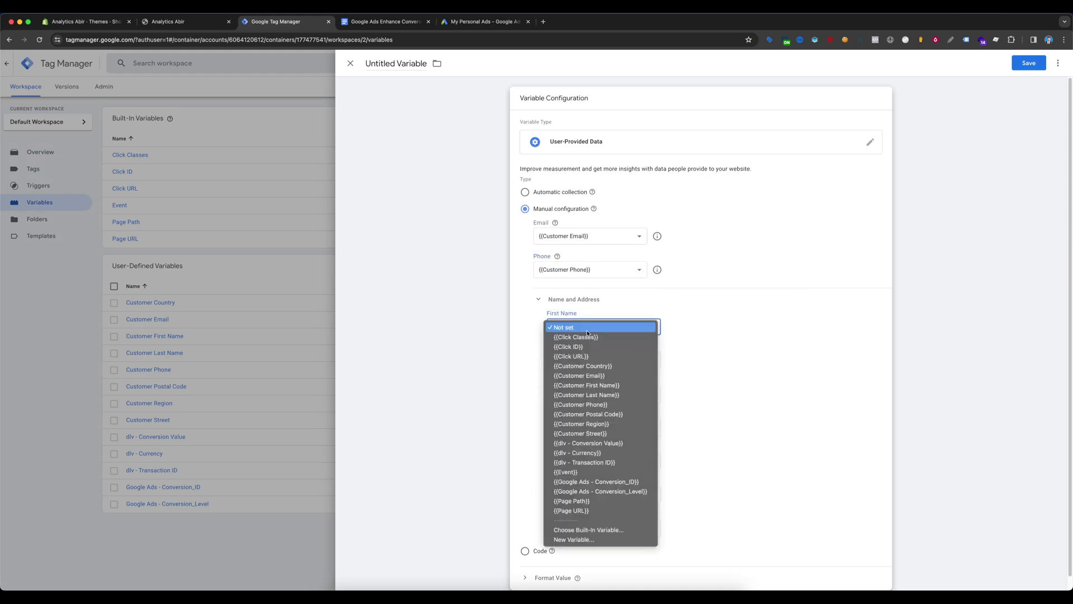
pyautogui.click(613, 386)
pyautogui.click(604, 360)
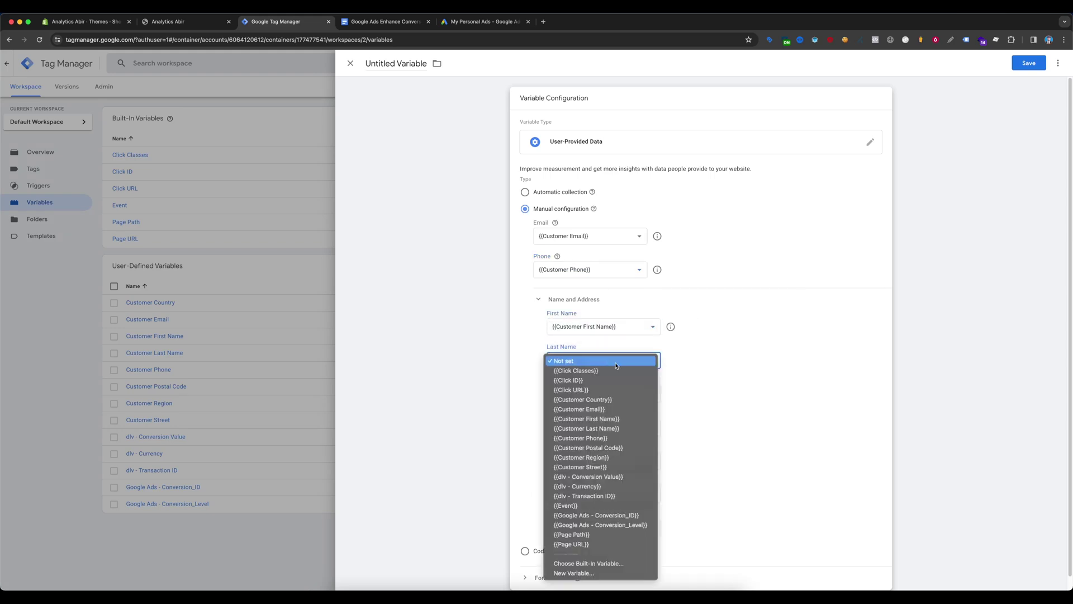
pyautogui.click(586, 428)
# Map Street to {{Customer Street}}, City and Region to {{Customer Region}}, Country to {{Customer Country}} and Postal Code to {{Customer Postal Code}}
pyautogui.scroll(-1, 606, 416)
pyautogui.click(605, 416)
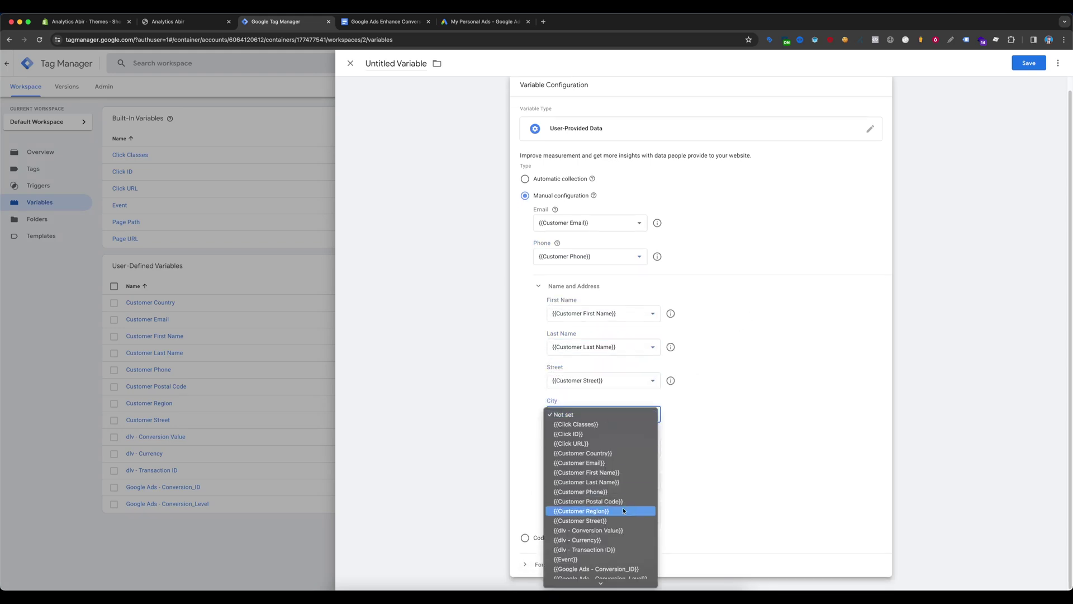
pyautogui.scroll(-2, 623, 507)
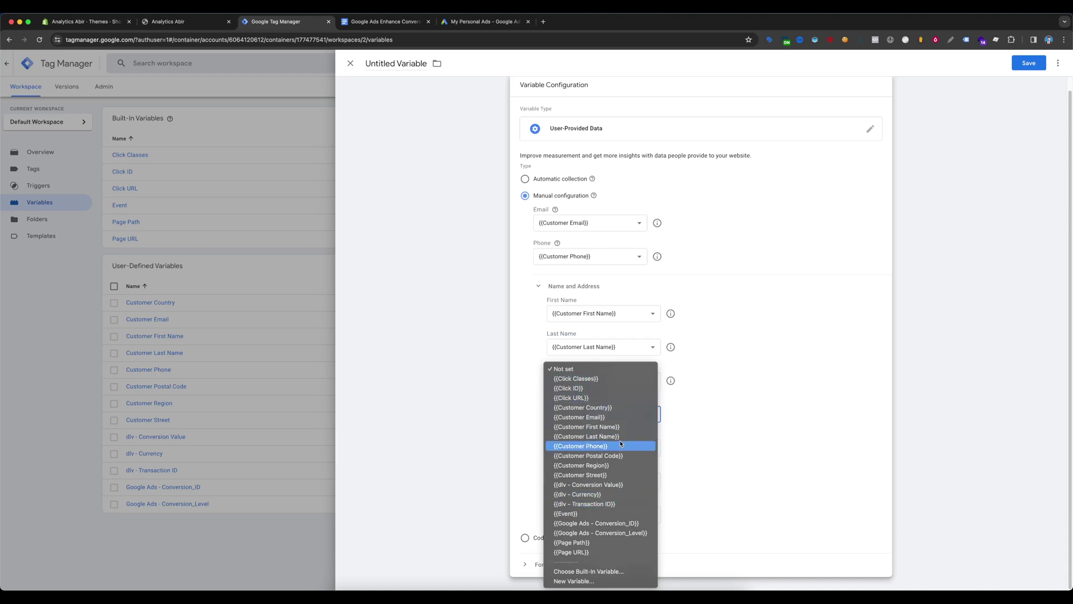
pyautogui.click(614, 465)
pyautogui.click(1001, 136)
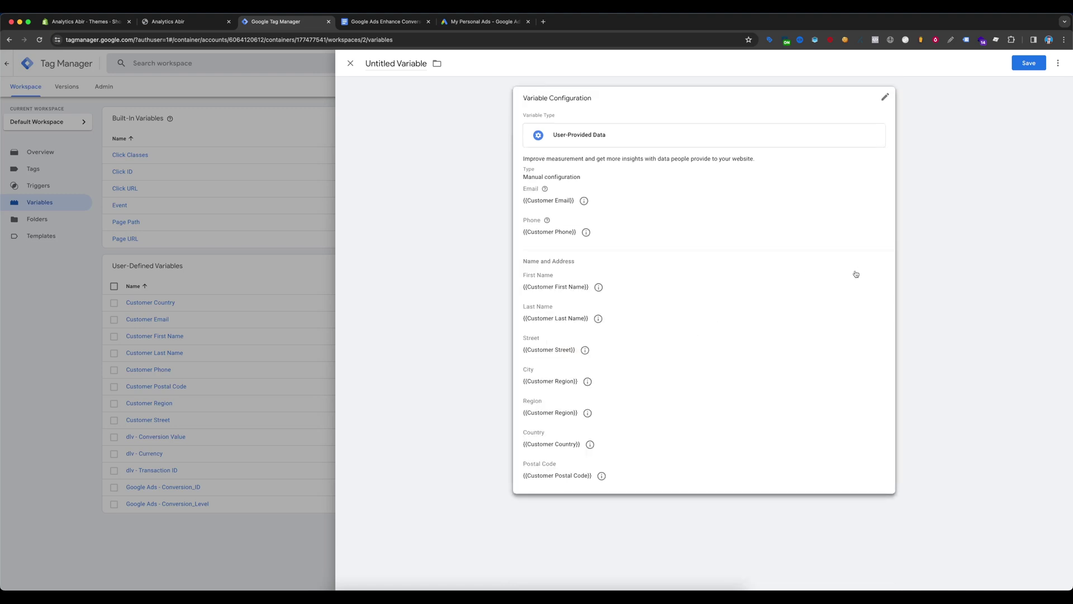
# Save the new variable under the name User-Provided Data - for Google ads
pyautogui.click(1030, 63)
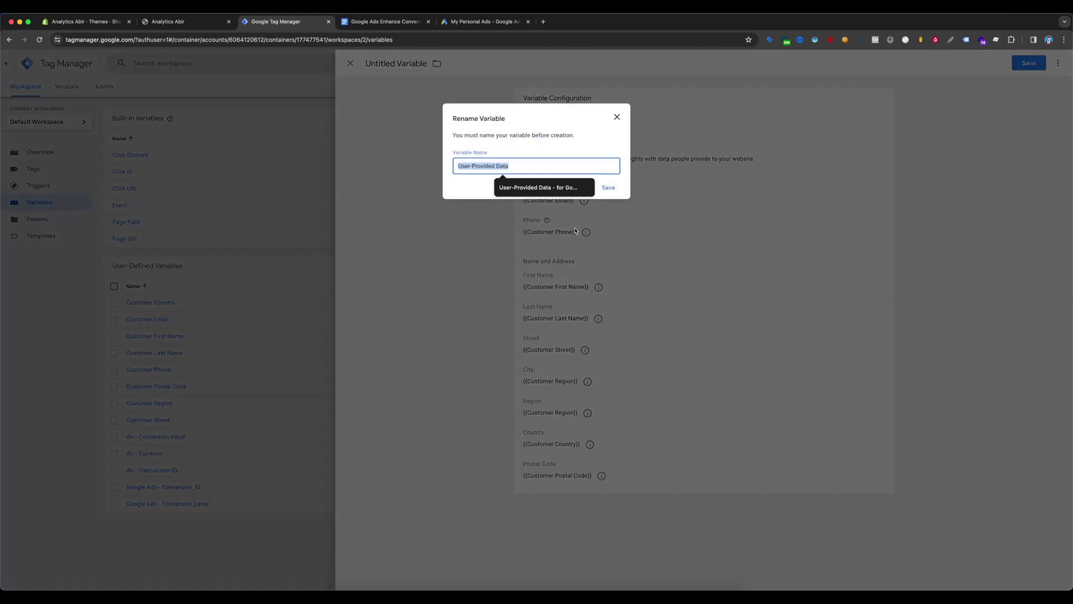
pyautogui.click(540, 189)
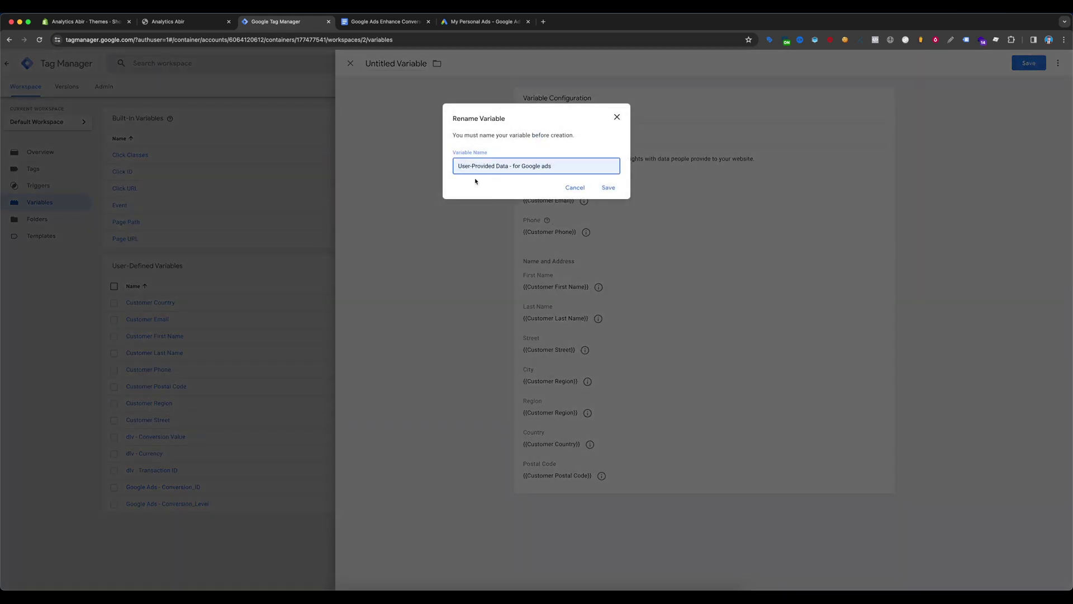
pyautogui.click(608, 188)
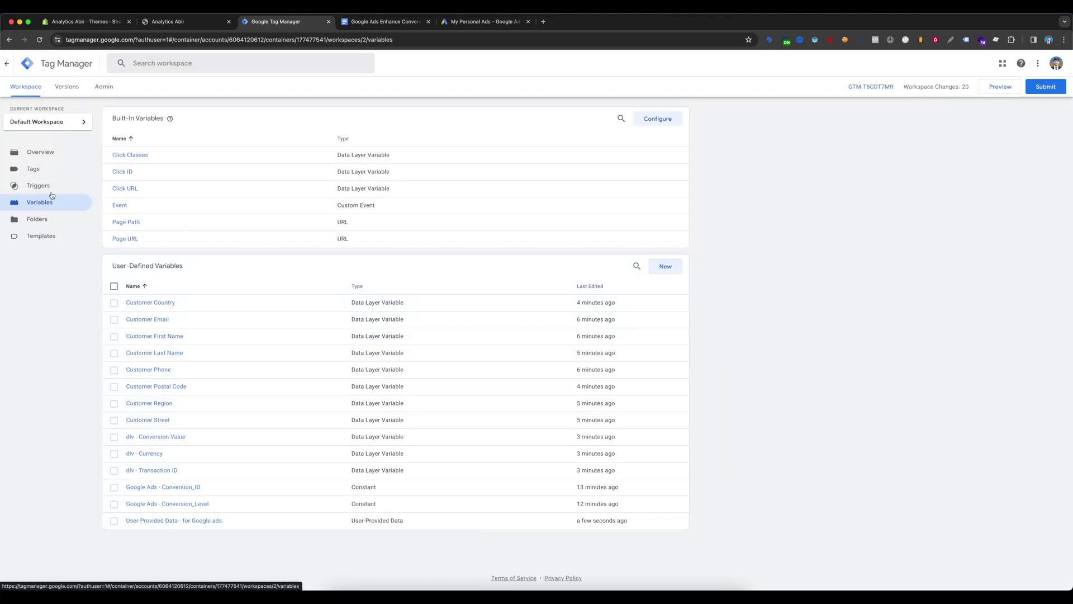
# Go to the container's triggers, copy the trigger name purchase from the reference document's events list, and return to Tag Manager
pyautogui.click(75, 185)
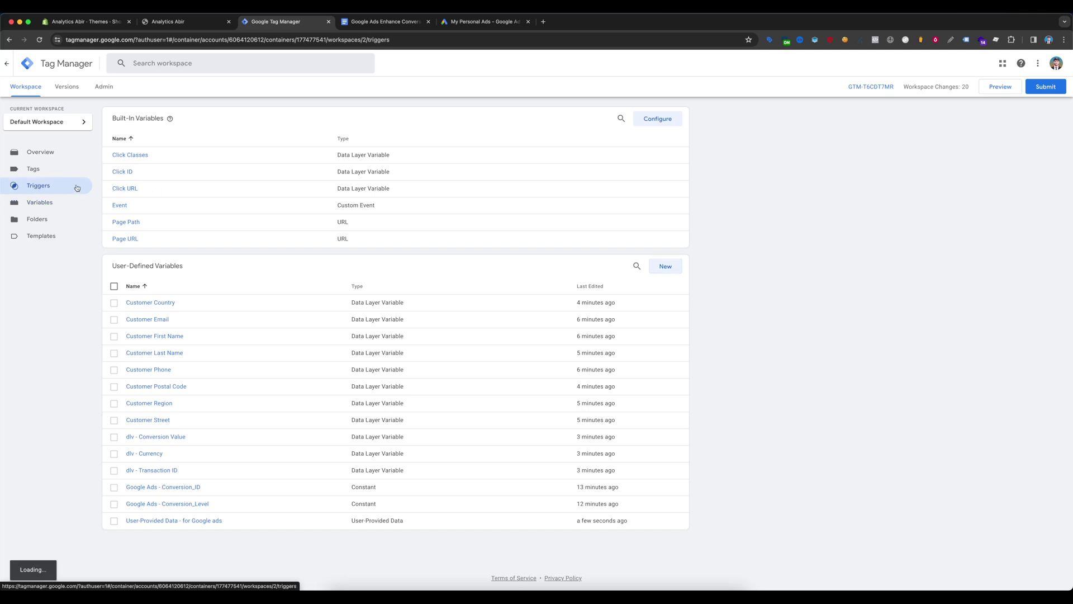
pyautogui.click(386, 23)
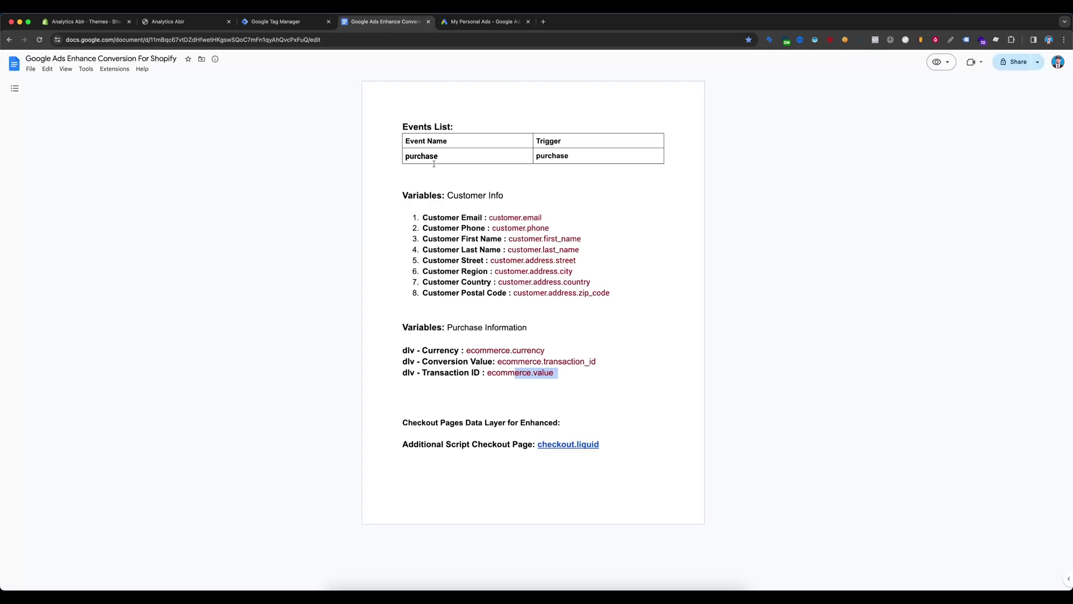
pyautogui.doubleClick(548, 159)
pyautogui.press('super+c')
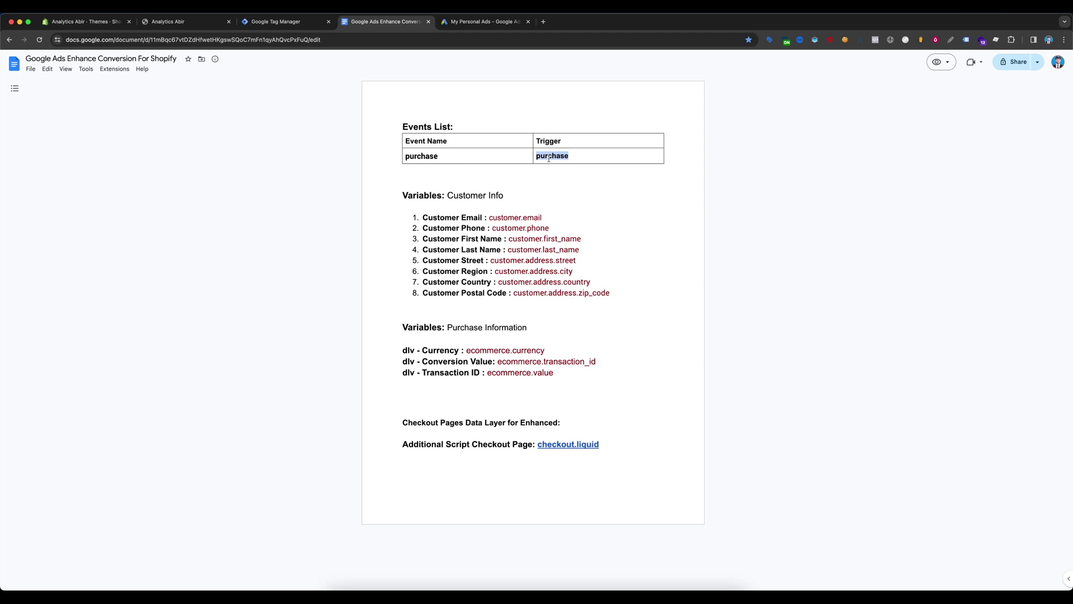
pyautogui.hotkey('ctrl', 'shift', 'Tab')
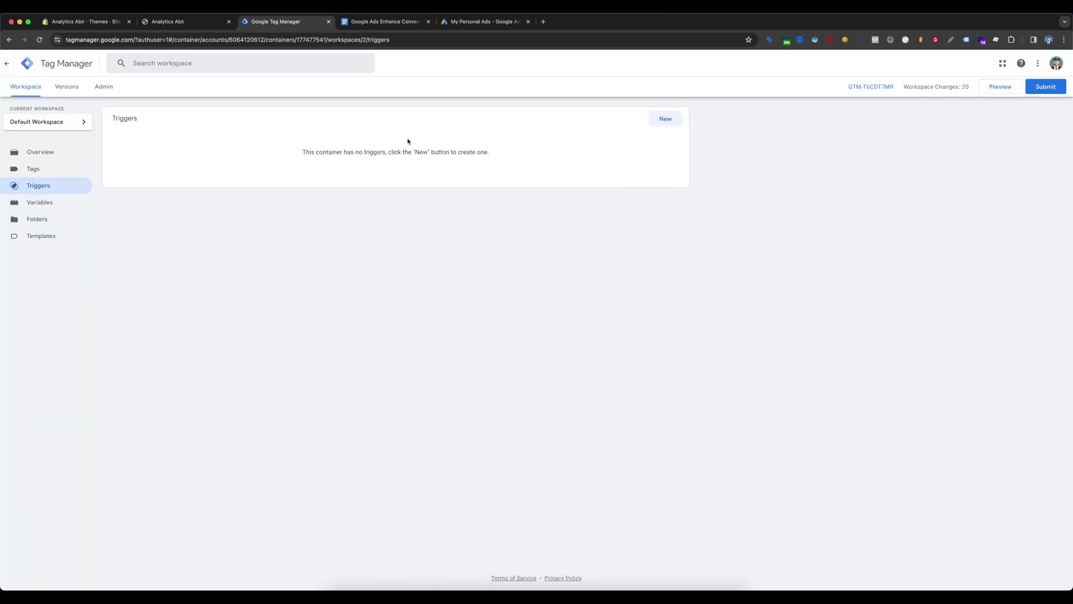
# Create a new Custom Event trigger with the copied event name purchase
pyautogui.click(666, 119)
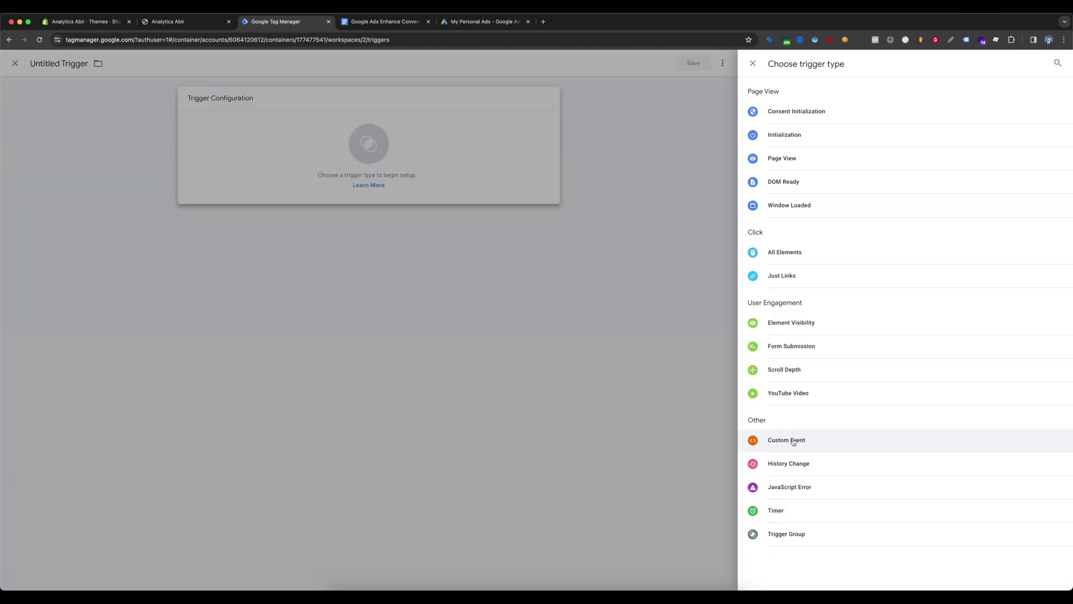
pyautogui.click(793, 442)
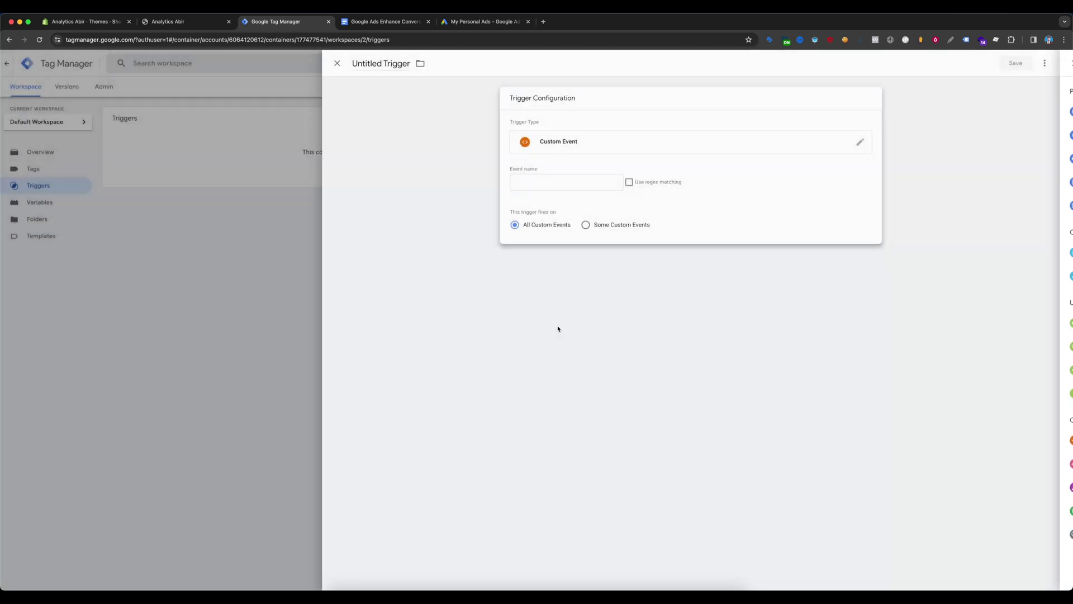
pyautogui.click(587, 188)
pyautogui.press('super+v')
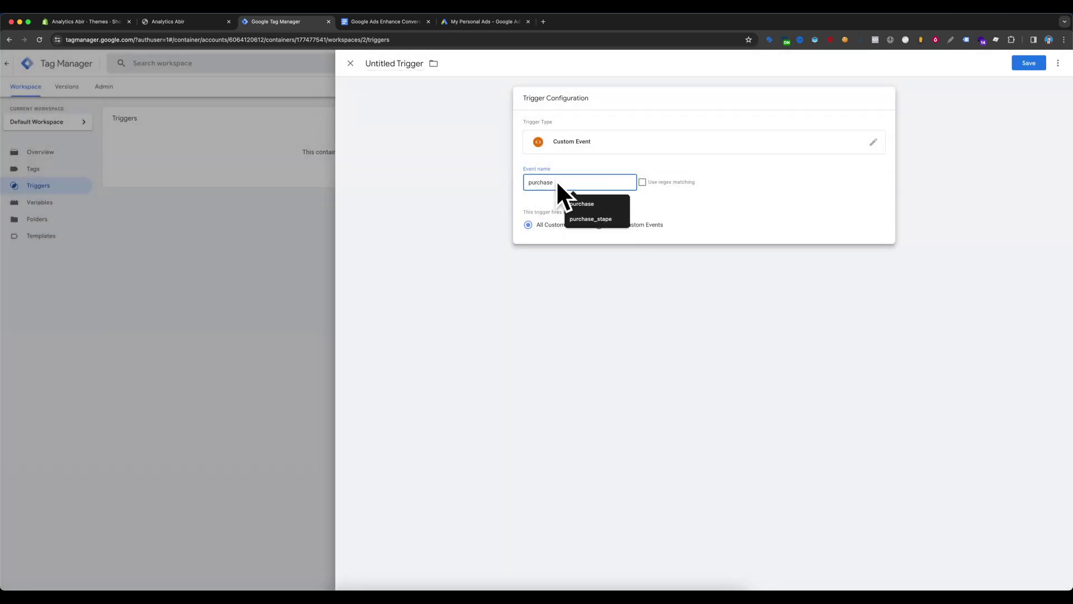
# Name the custom event trigger purchase and save it
pyautogui.doubleClick(407, 66)
pyautogui.press('super+a')
pyautogui.press('super+v')
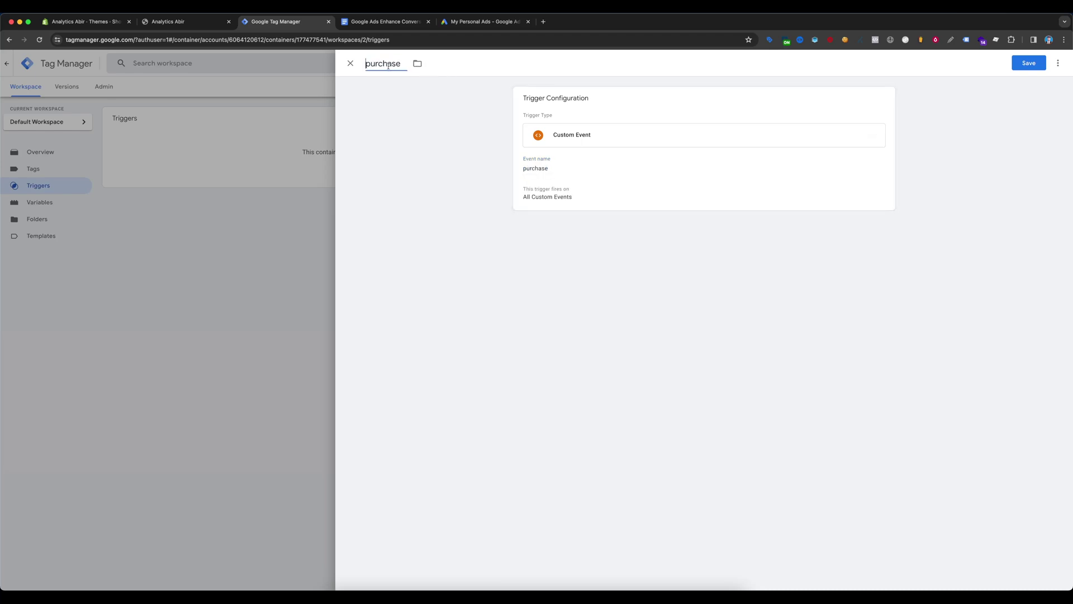
pyautogui.click(1029, 63)
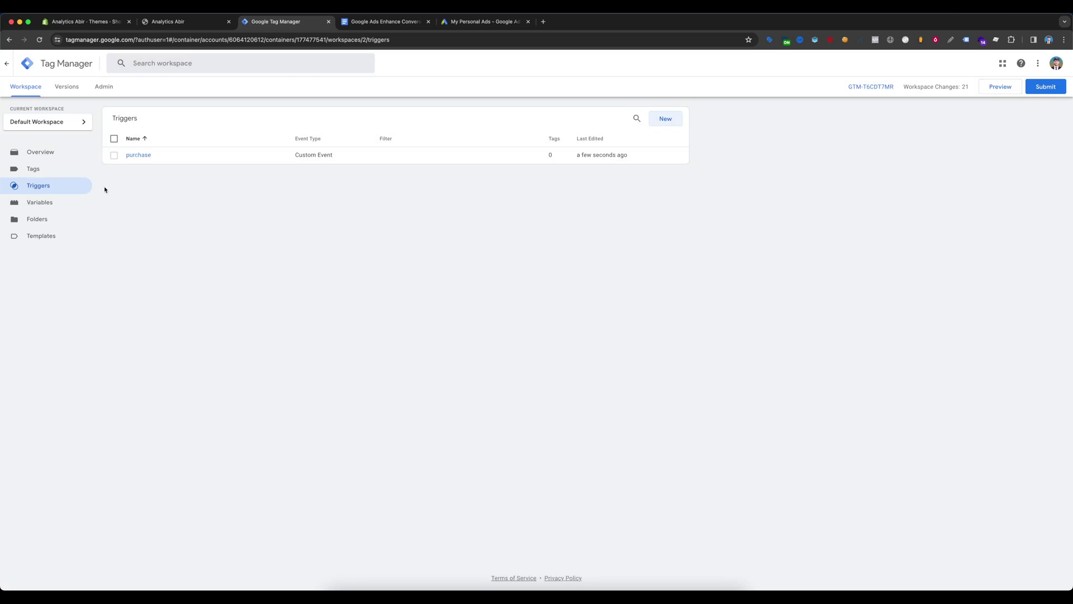
# Start a new tag of the type Google Ads Conversion Tracking
pyautogui.click(43, 171)
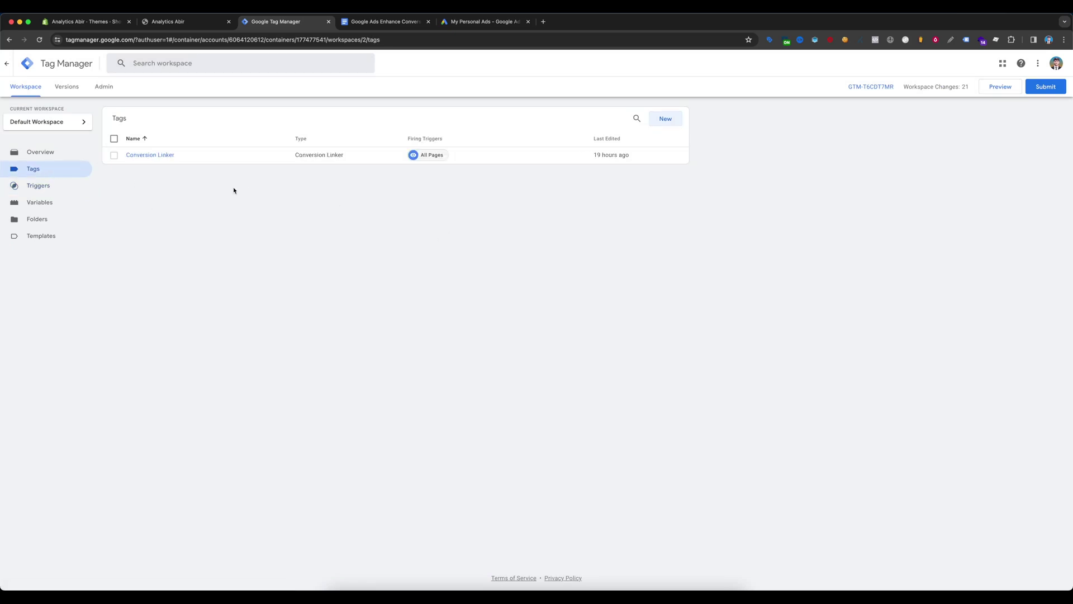
pyautogui.click(666, 124)
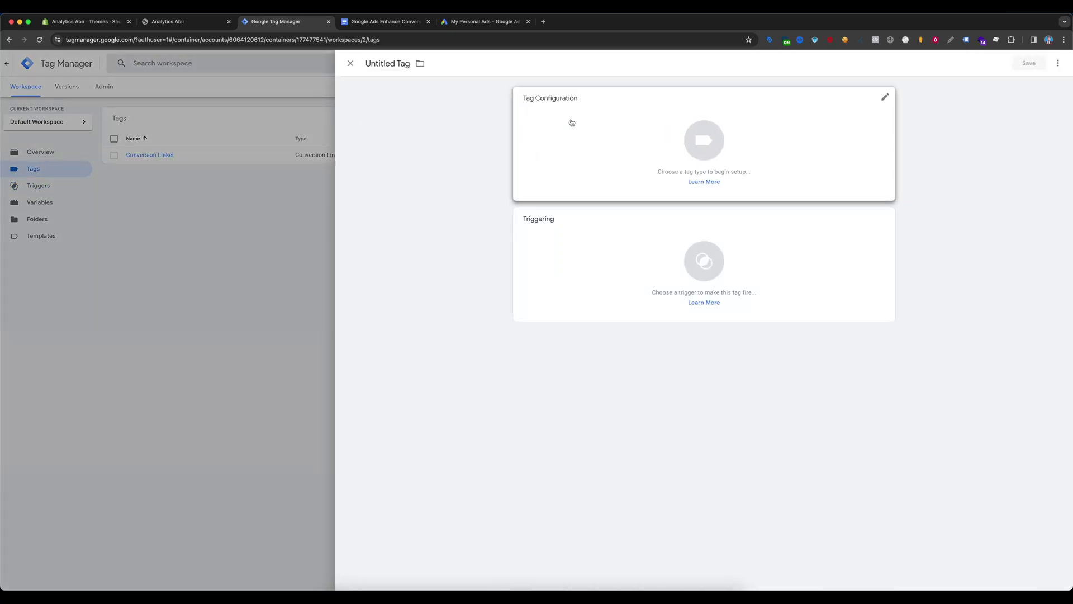
pyautogui.click(621, 138)
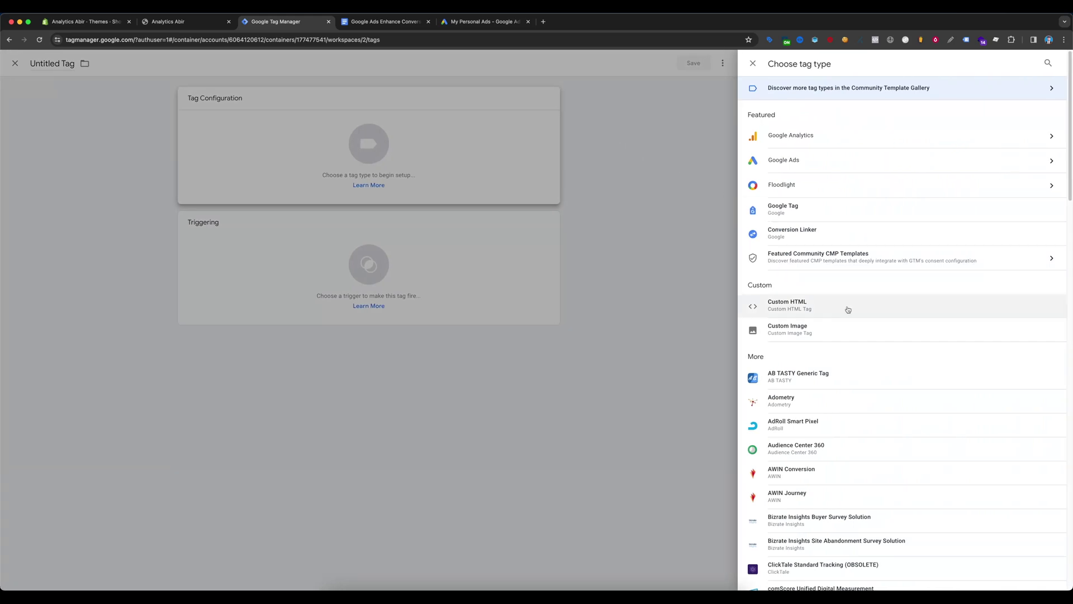
pyautogui.click(805, 160)
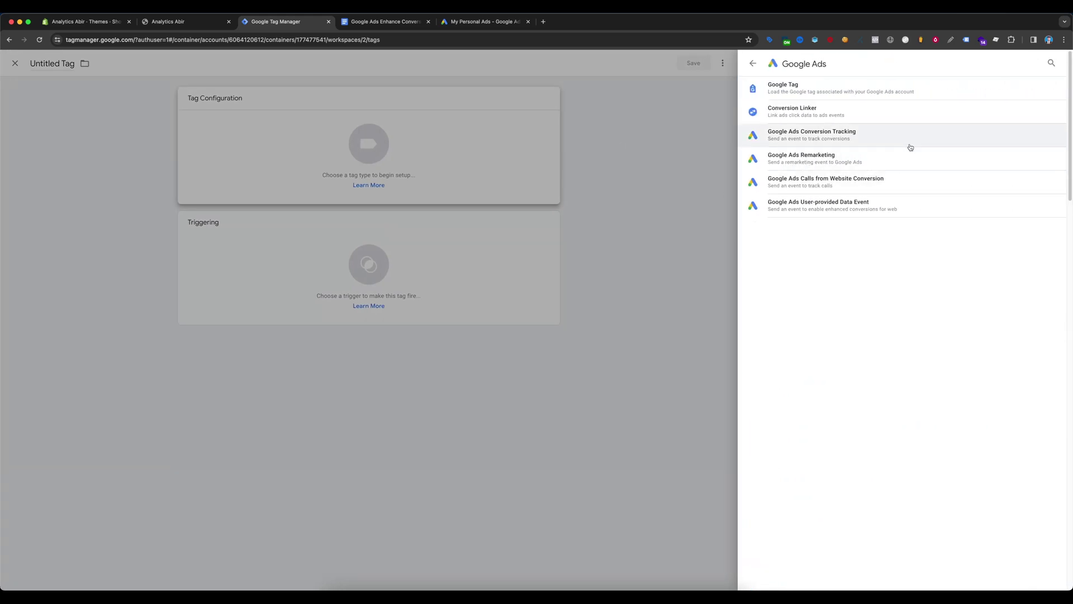
pyautogui.click(872, 140)
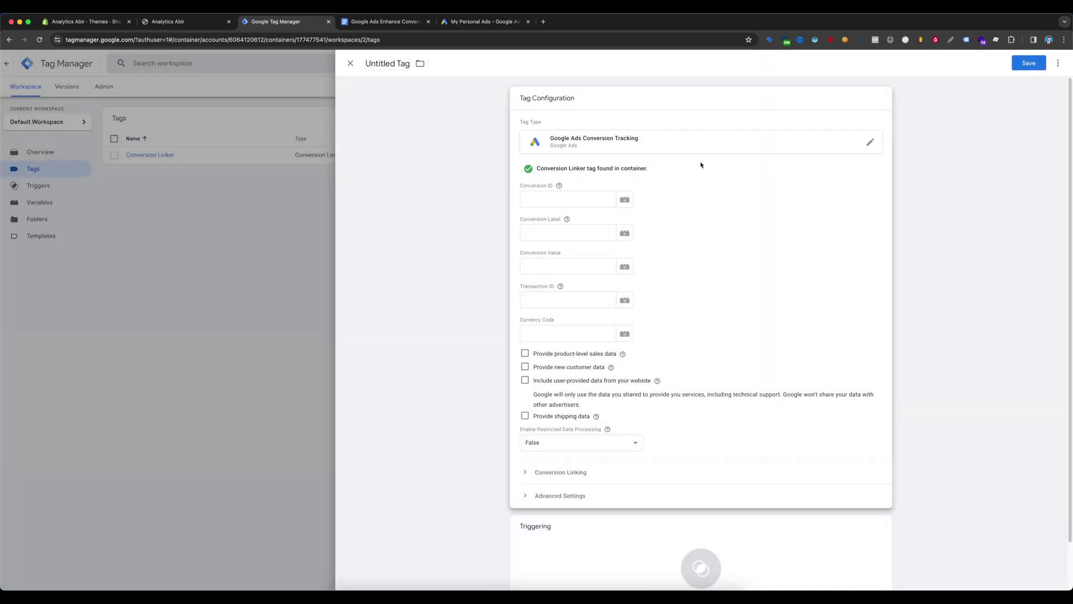
# Set the tag's Conversion ID to {{Google Ads - Conversion_ID}} and its Conversion Label to {{Google Ads - Conversion_Level}}
pyautogui.click(558, 202)
pyautogui.click(625, 202)
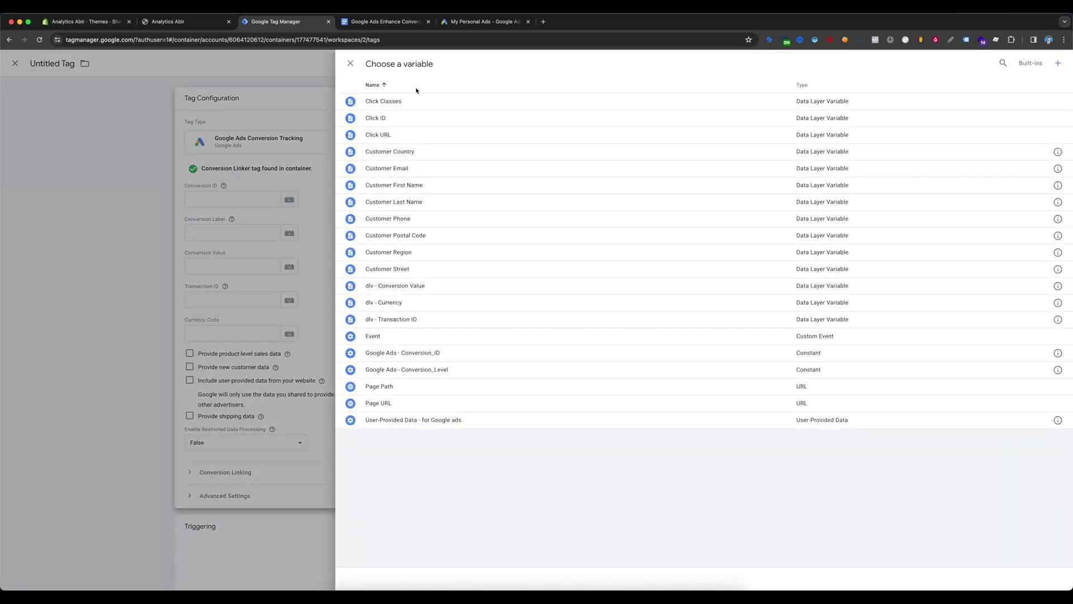
pyautogui.click(439, 353)
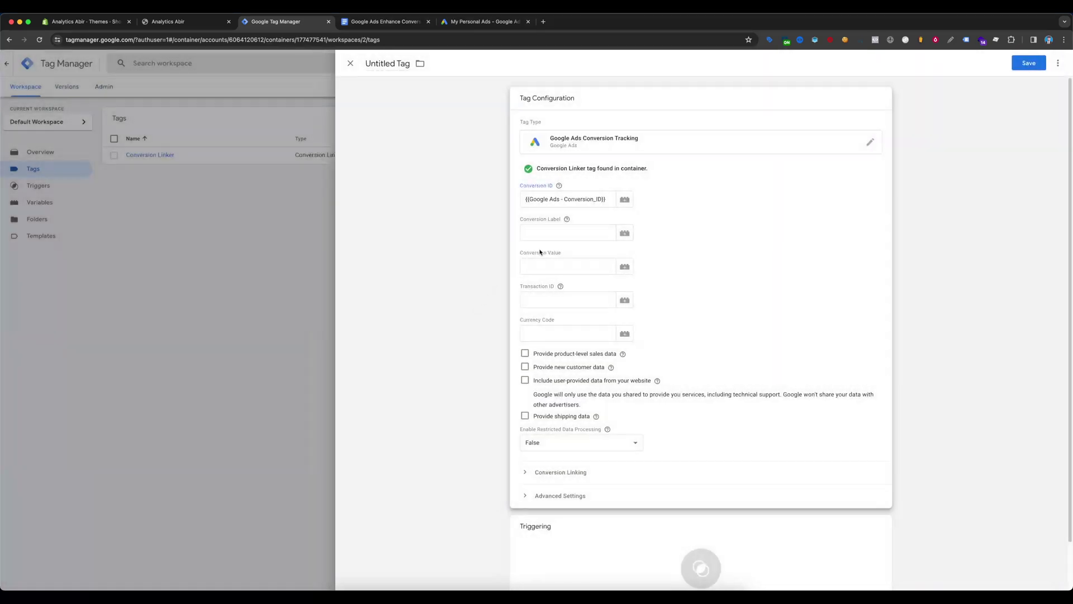
pyautogui.click(555, 231)
pyautogui.write('{{leve')
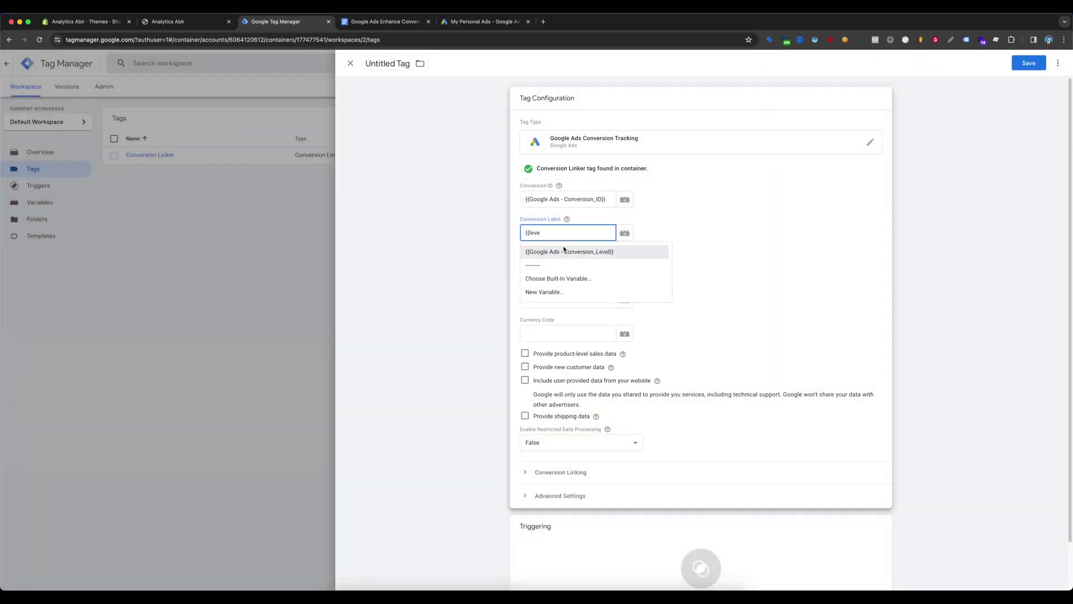
pyautogui.click(564, 249)
# Set the tag's Conversion Value to {{dlv - Conversion Value}} and its Transaction ID to {{dlv - Transaction ID}}
pyautogui.click(572, 266)
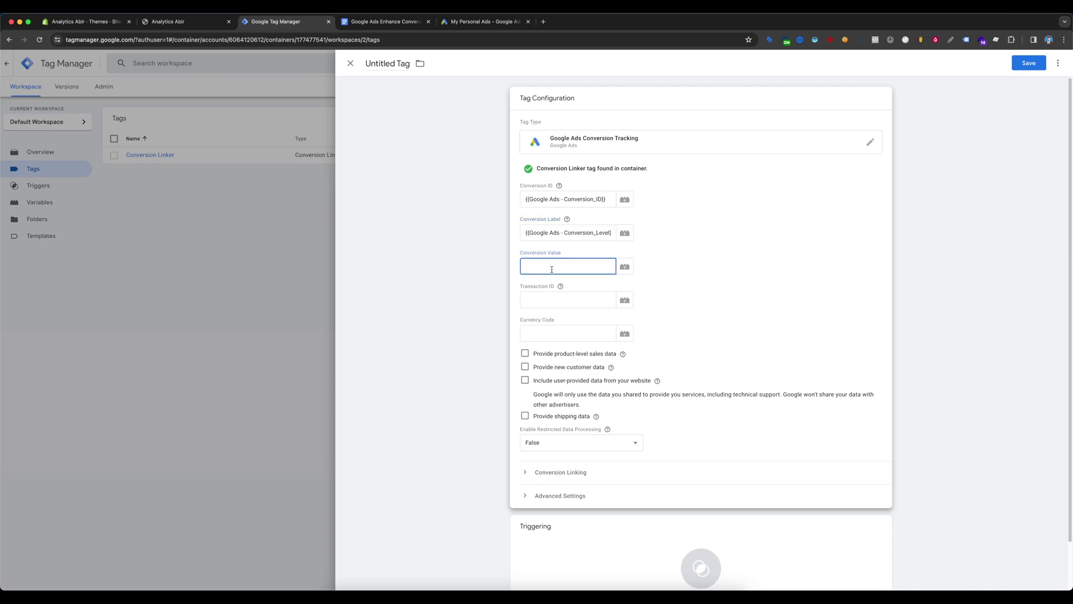
pyautogui.write('{{')
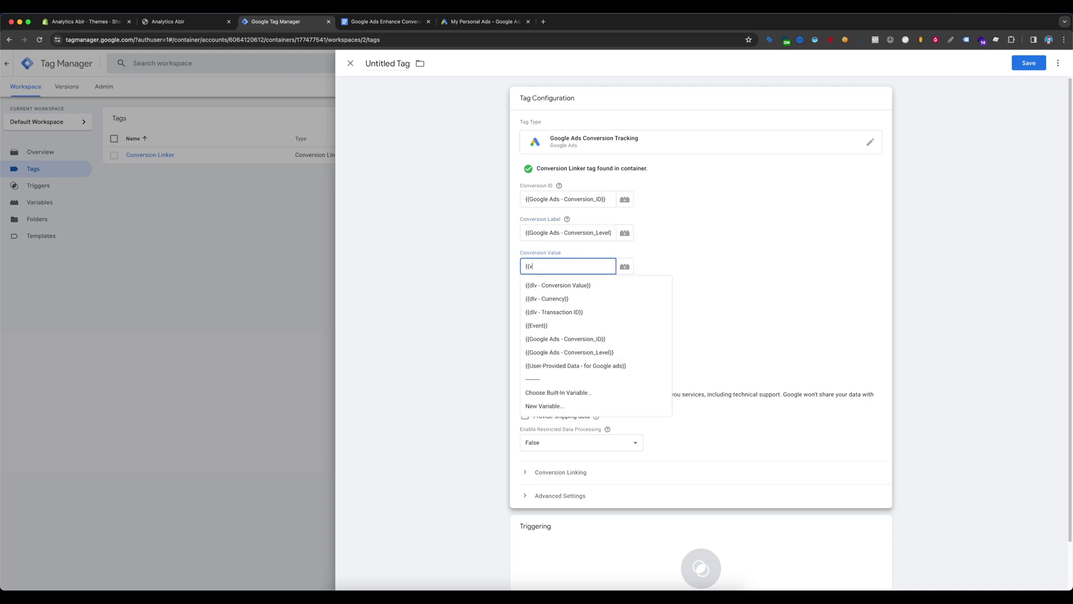
pyautogui.write('valu')
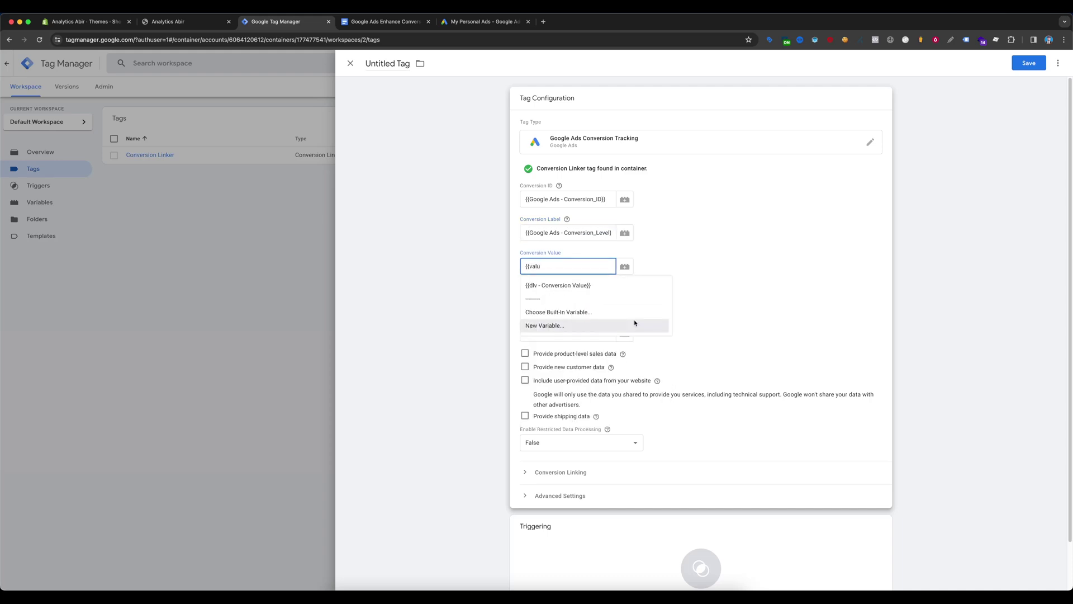
pyautogui.click(582, 285)
pyautogui.click(579, 300)
pyautogui.write('{{')
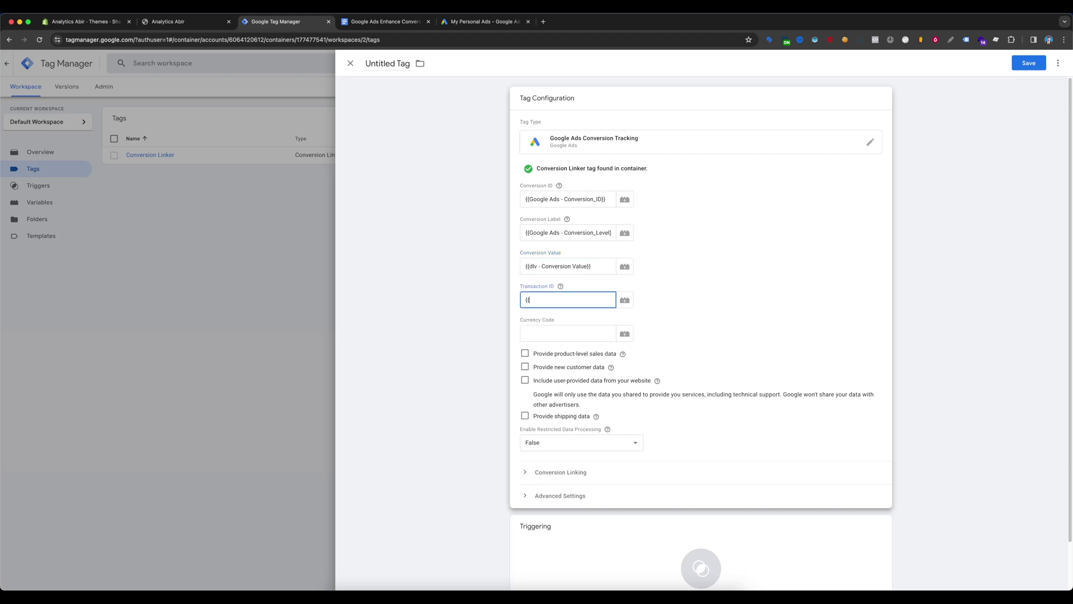
pyautogui.write('tra')
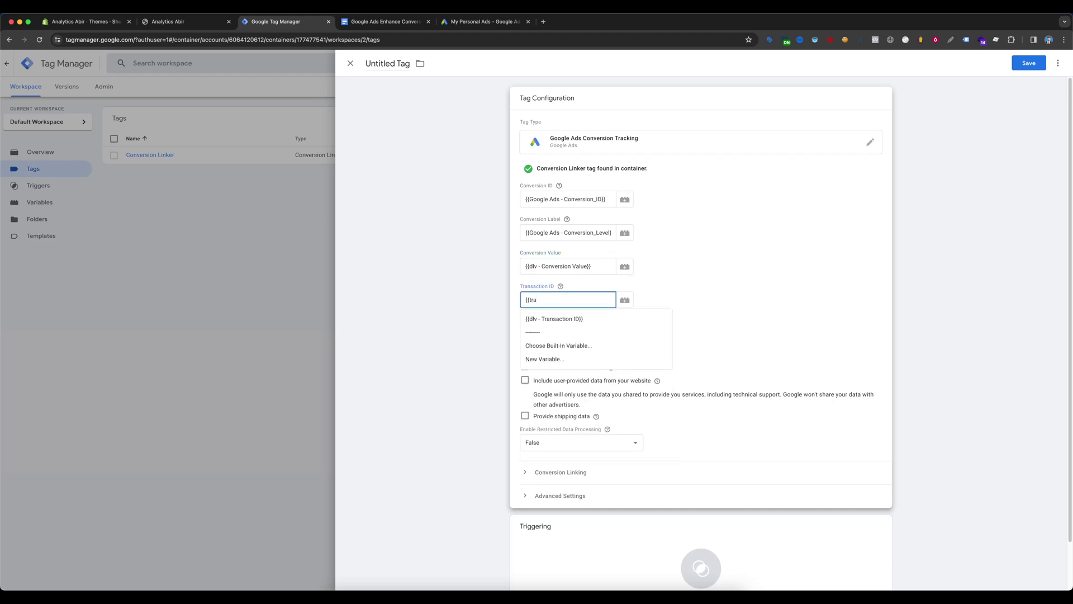
pyautogui.click(589, 318)
# Set the tag's Currency Code to {{dlv - Currency}}
pyautogui.click(573, 332)
pyautogui.write('{{')
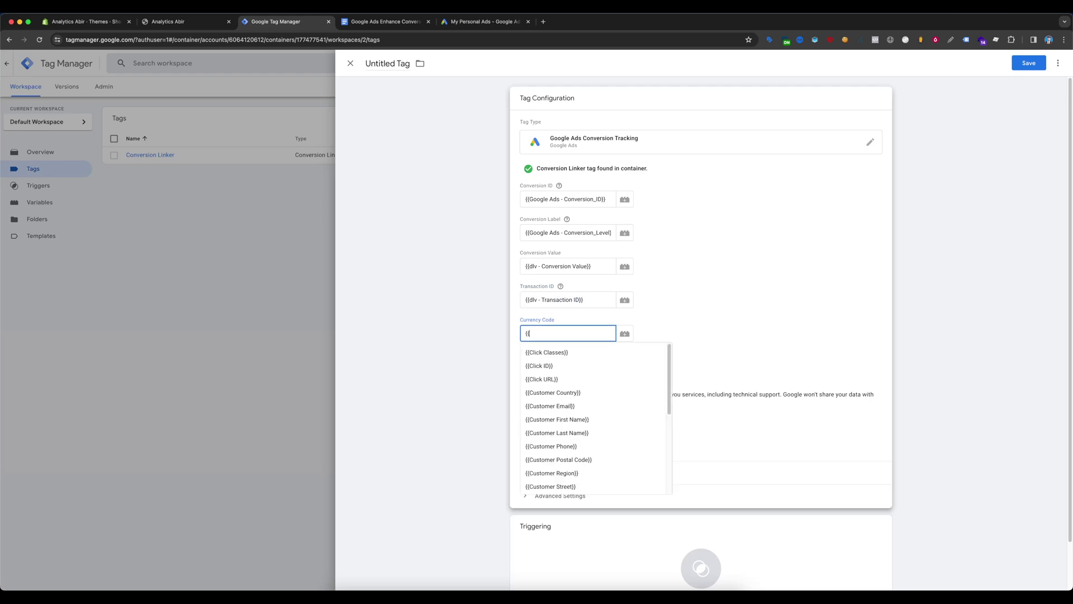
pyautogui.write('cu')
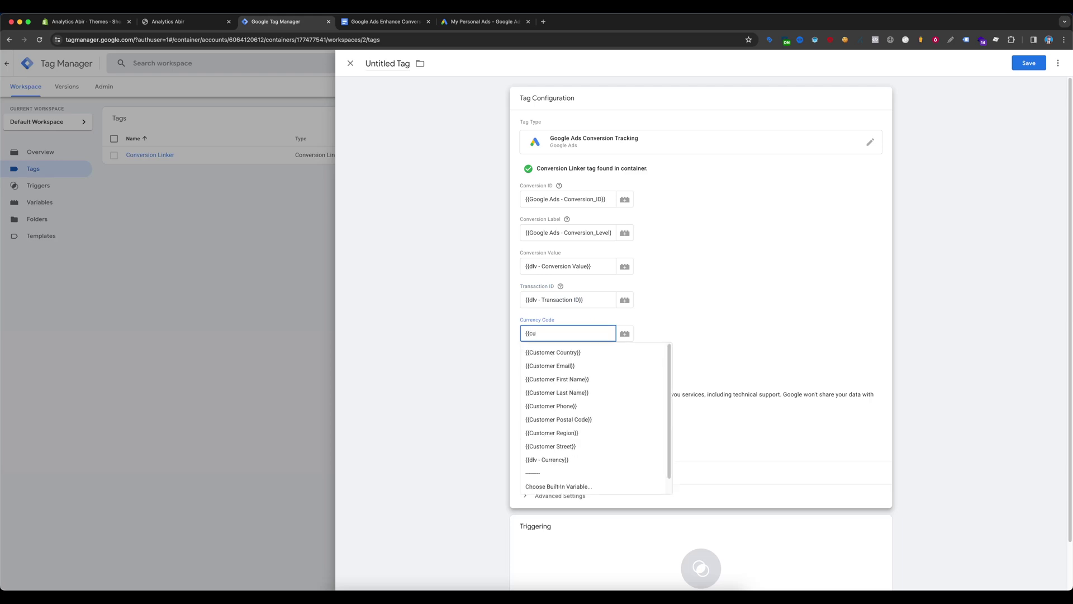
pyautogui.write('r')
pyautogui.click(561, 352)
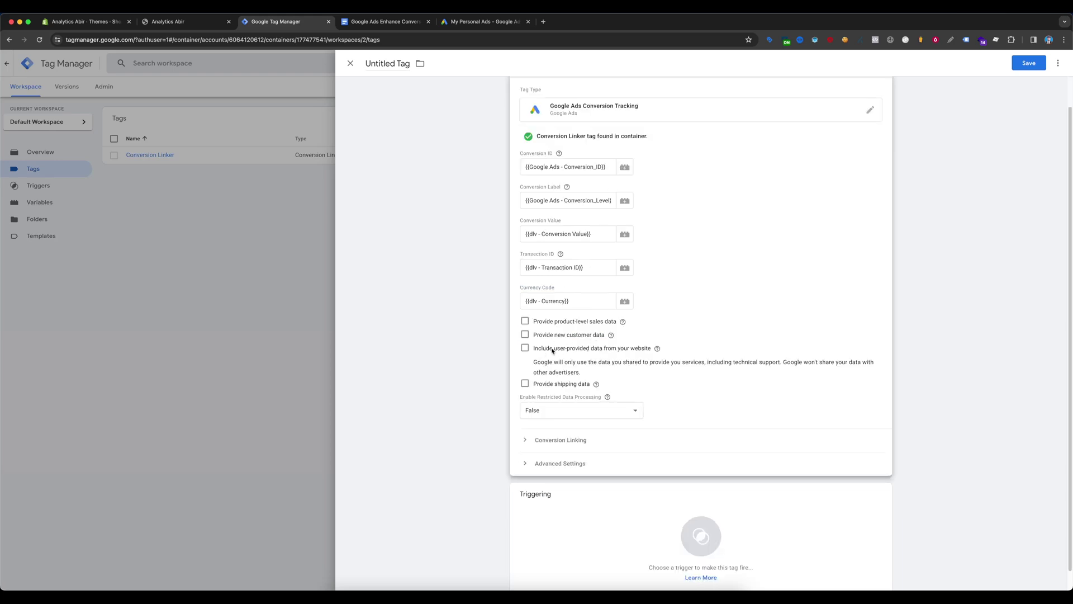
# Include user-provided data from the website in the tag, using the {{User-Provided Data - for Google ads}} variable
pyautogui.moveTo(657, 351)
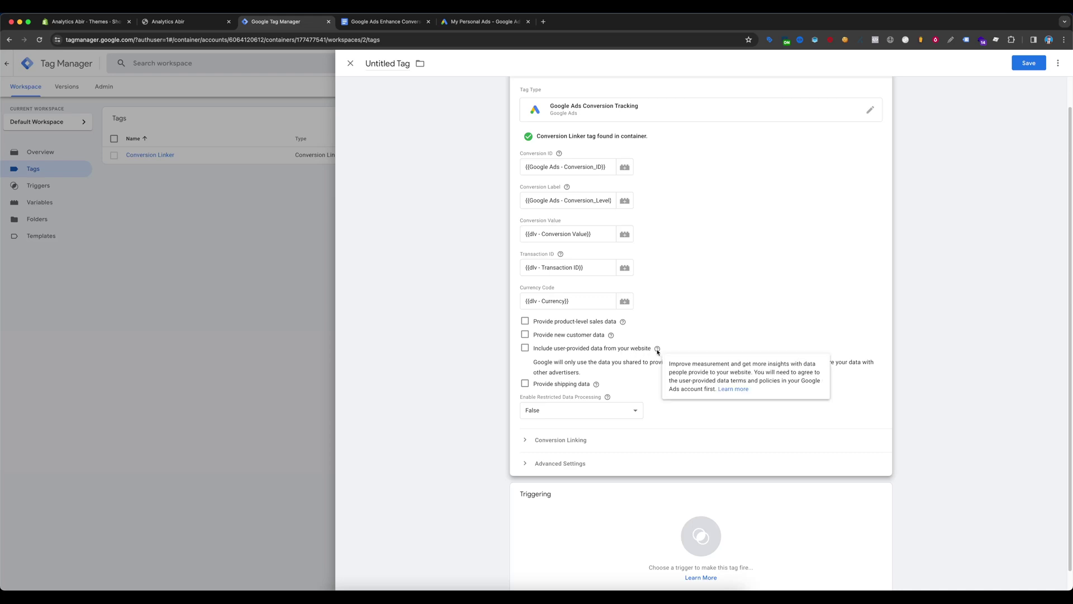
pyautogui.click(525, 349)
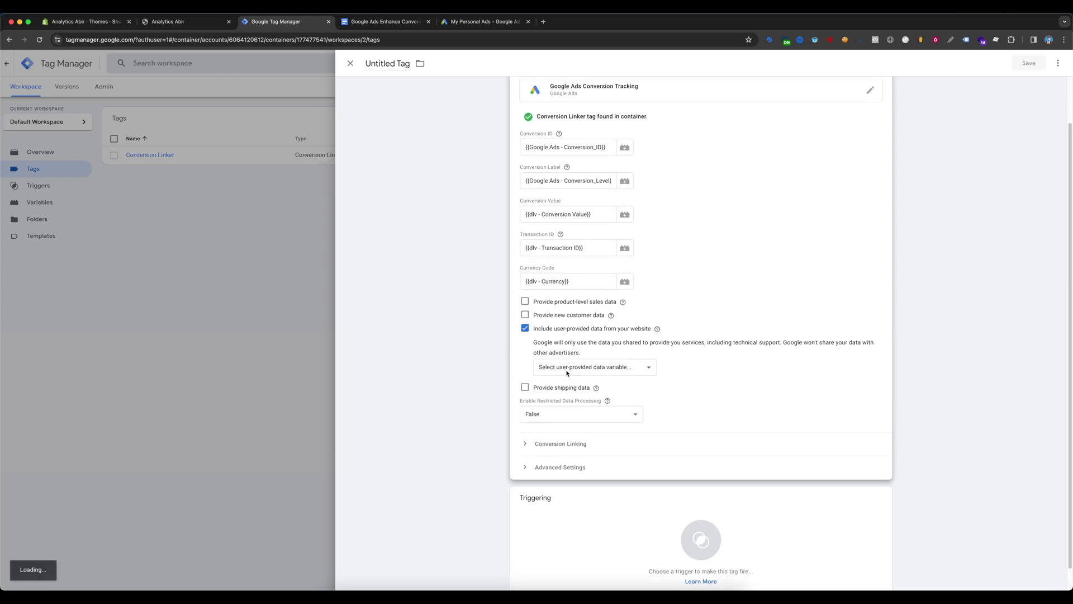
pyautogui.click(563, 370)
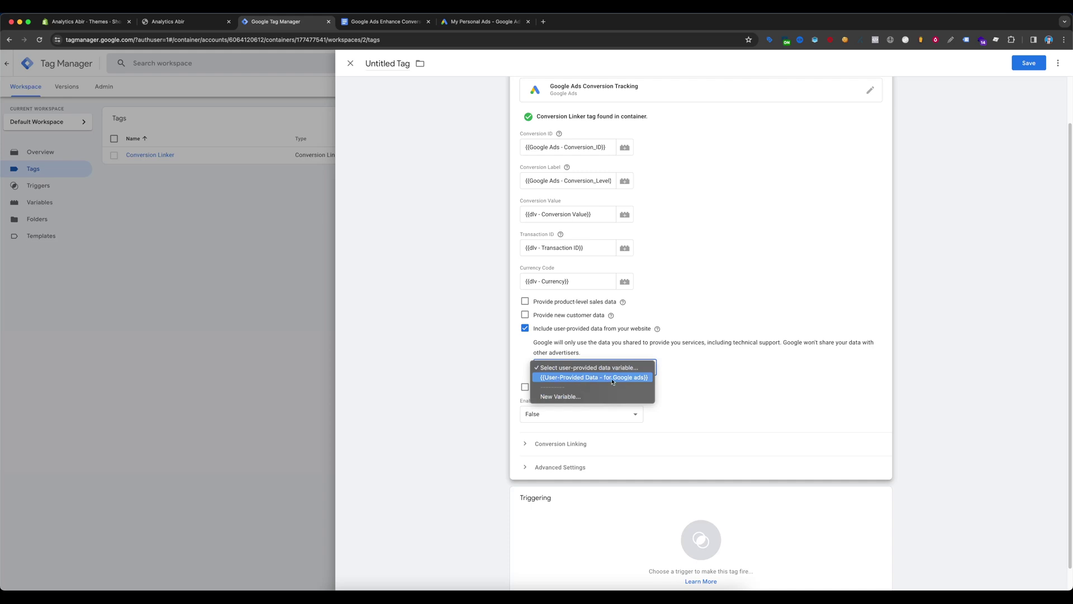
pyautogui.click(611, 378)
# Assign the purchase custom event as the tag's firing trigger
pyautogui.scroll(-1, 721, 360)
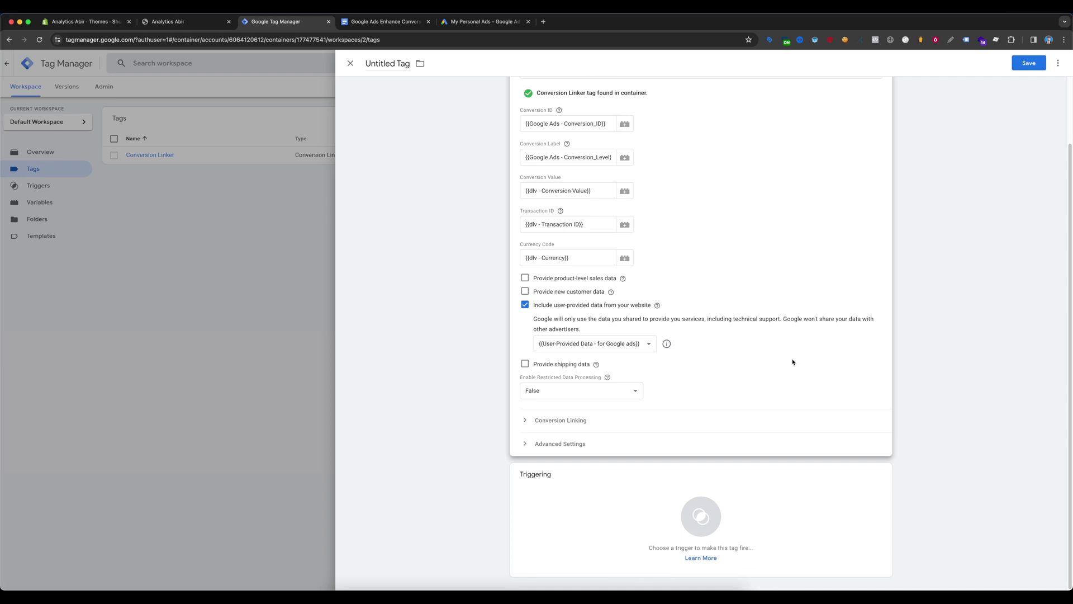
pyautogui.click(582, 497)
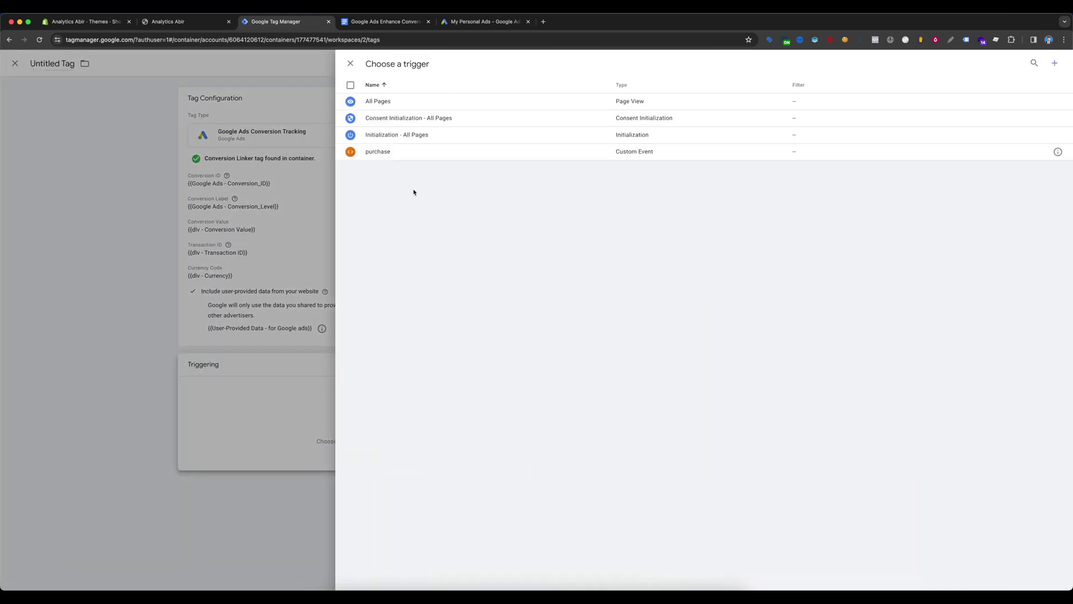
pyautogui.click(413, 158)
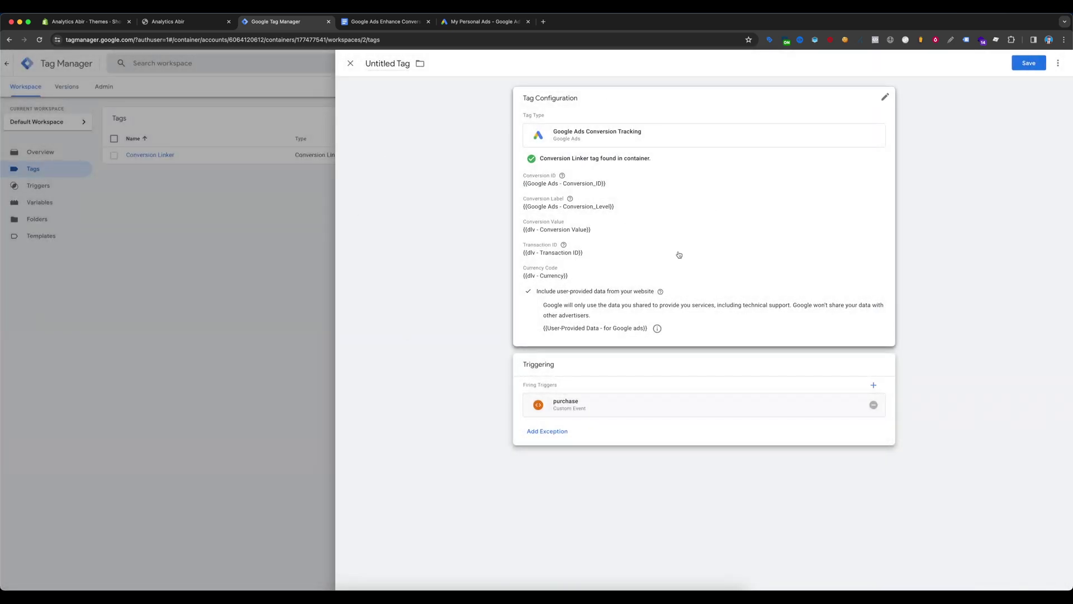
# Name the tag Google Ads Conversion Tracking - Purchase and save it
pyautogui.click(399, 63)
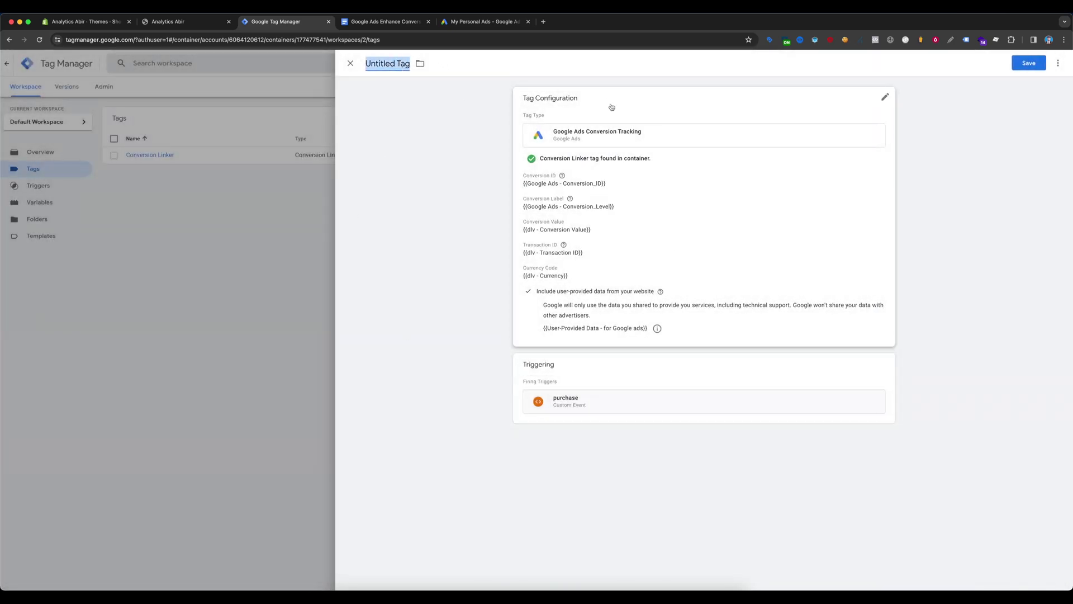
pyautogui.click(1029, 62)
pyautogui.click(560, 167)
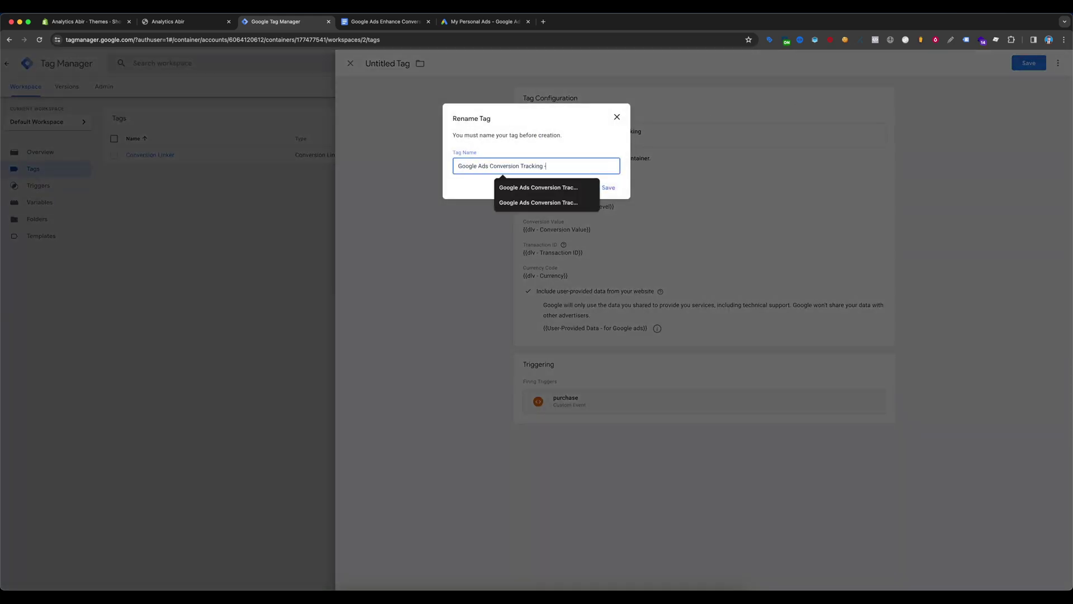
pyautogui.write('- Purc')
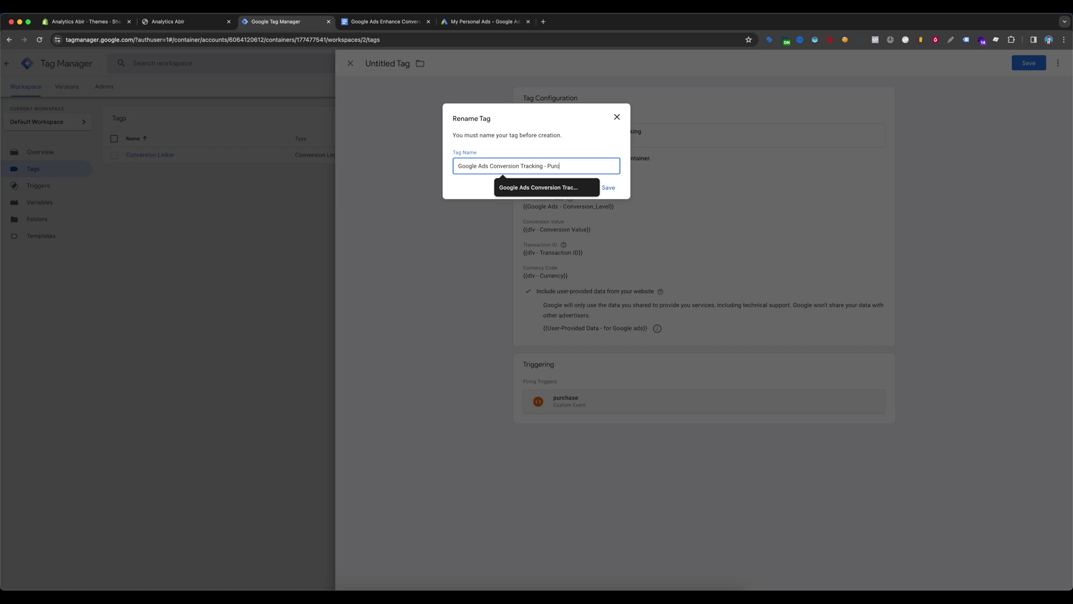
pyautogui.write('hase')
pyautogui.click(615, 190)
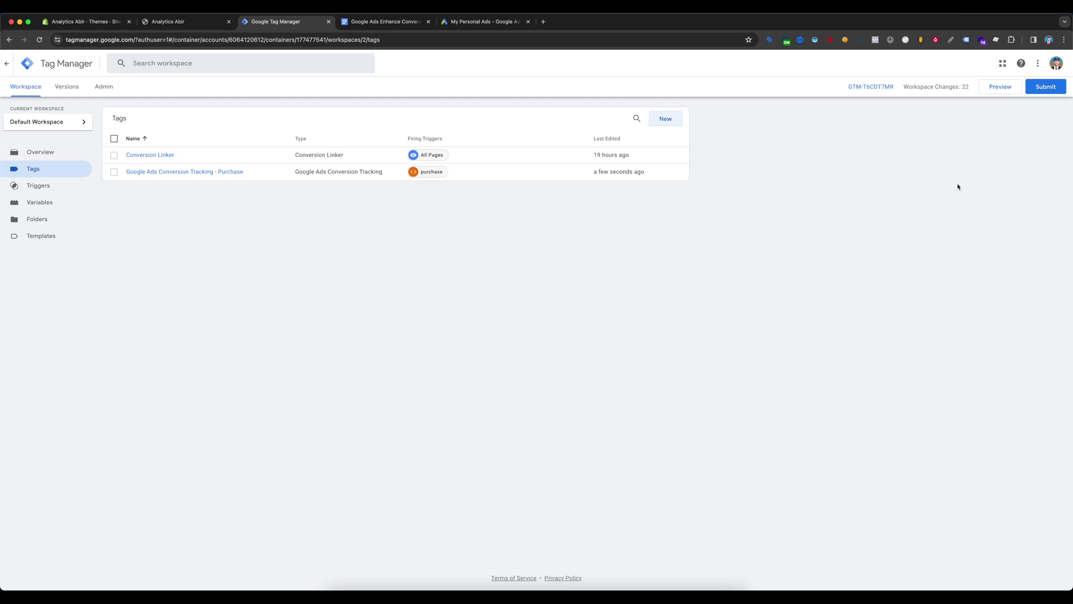
# Submit the workspace changes and publish them to the Live environment as a new container version
pyautogui.click(1045, 86)
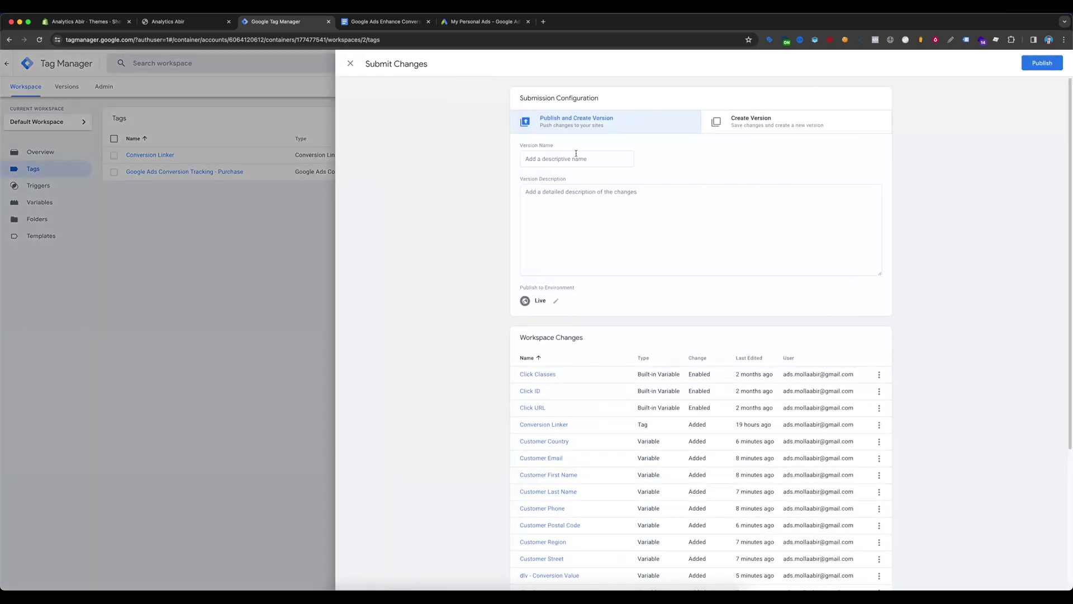
pyautogui.click(577, 159)
pyautogui.hotkey('ctrl', 'v')
pyautogui.click(1040, 63)
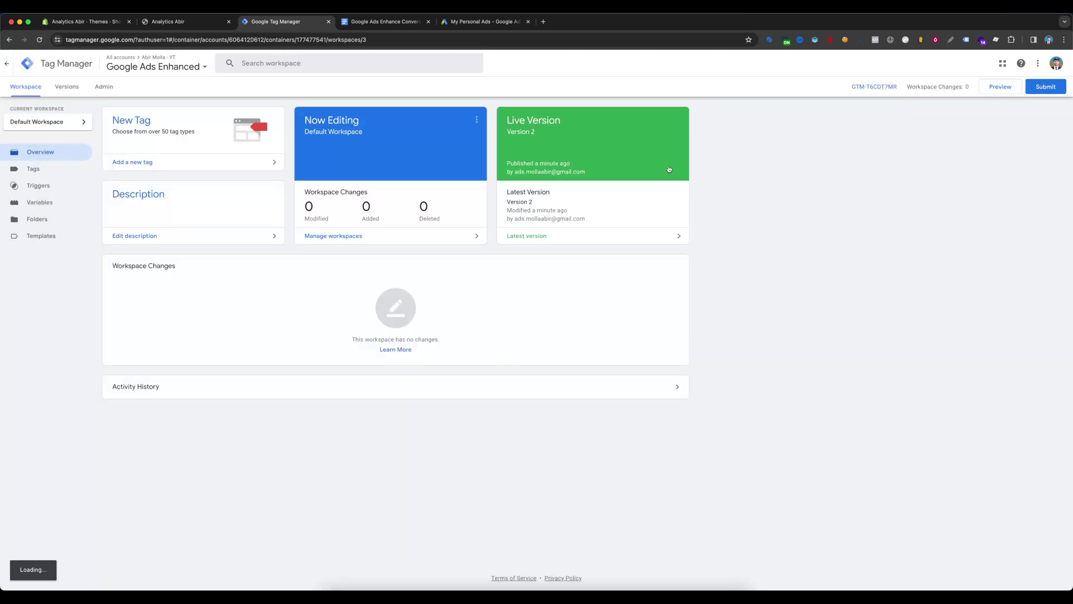
pyautogui.click(1000, 87)
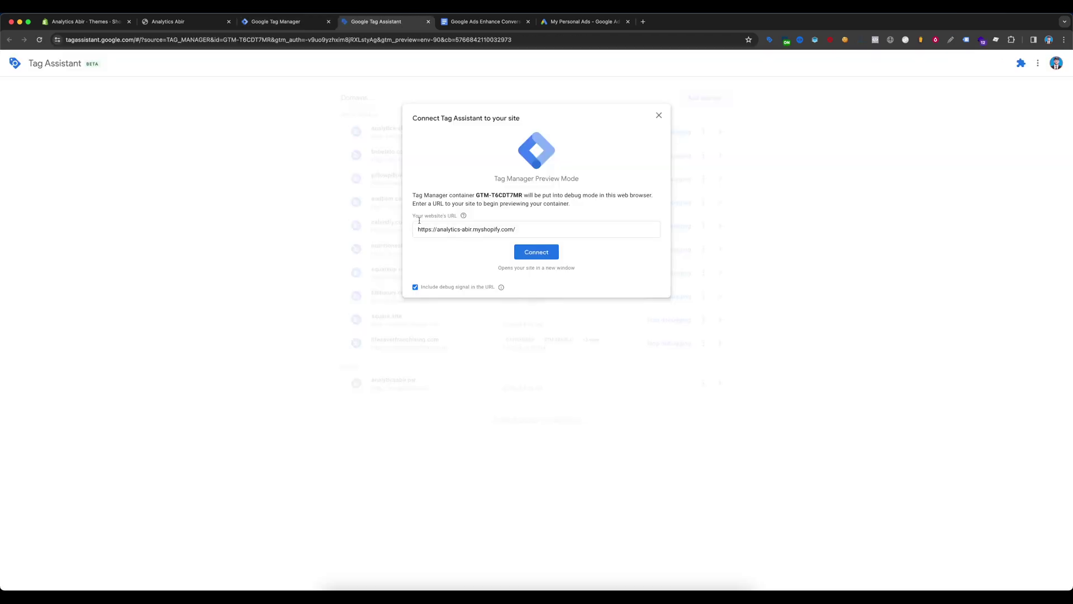
pyautogui.click(531, 258)
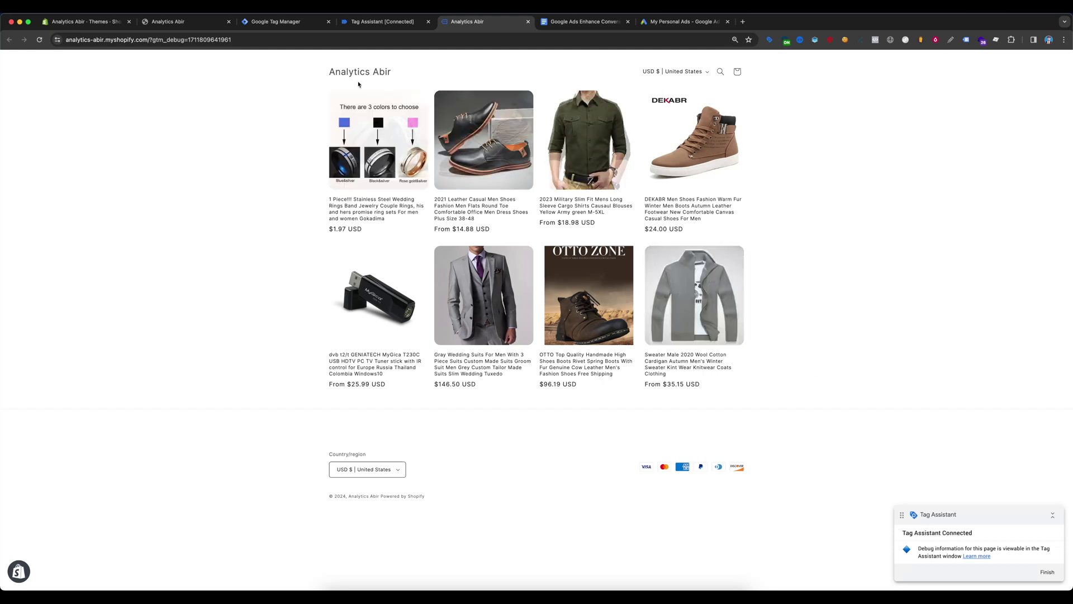
pyautogui.click(395, 23)
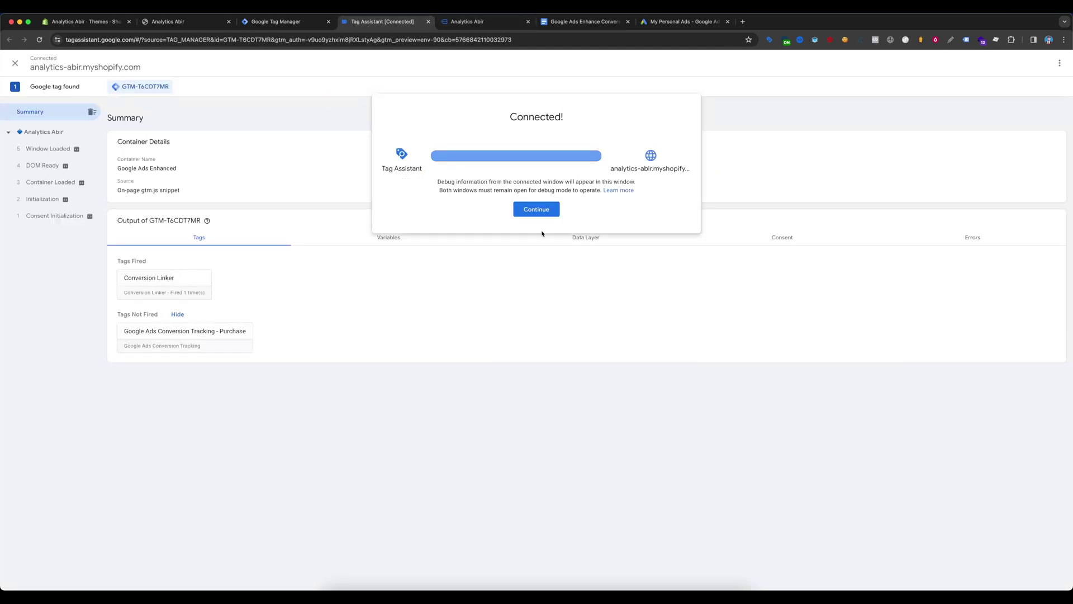
pyautogui.click(537, 214)
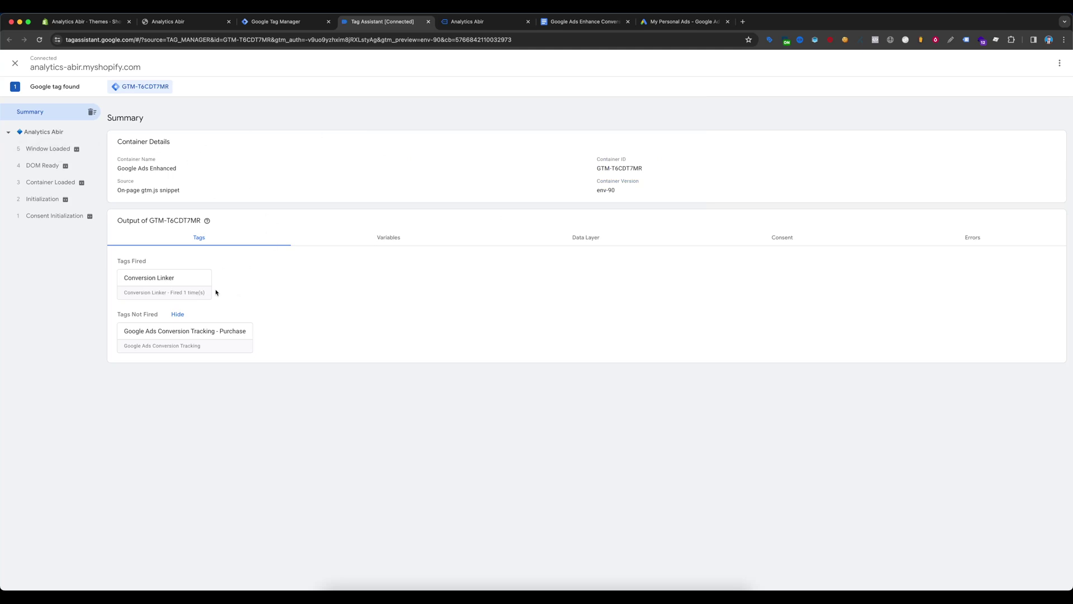
# In the connected store, add the stainless steel wedding ring in black, size 5, to the cart
pyautogui.click(472, 22)
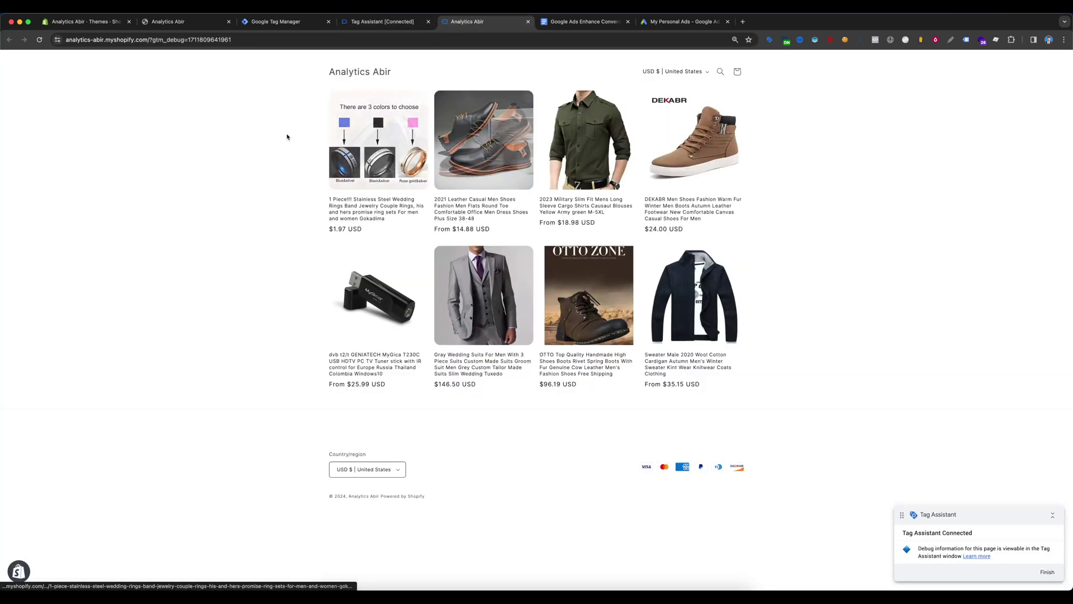
pyautogui.click(399, 140)
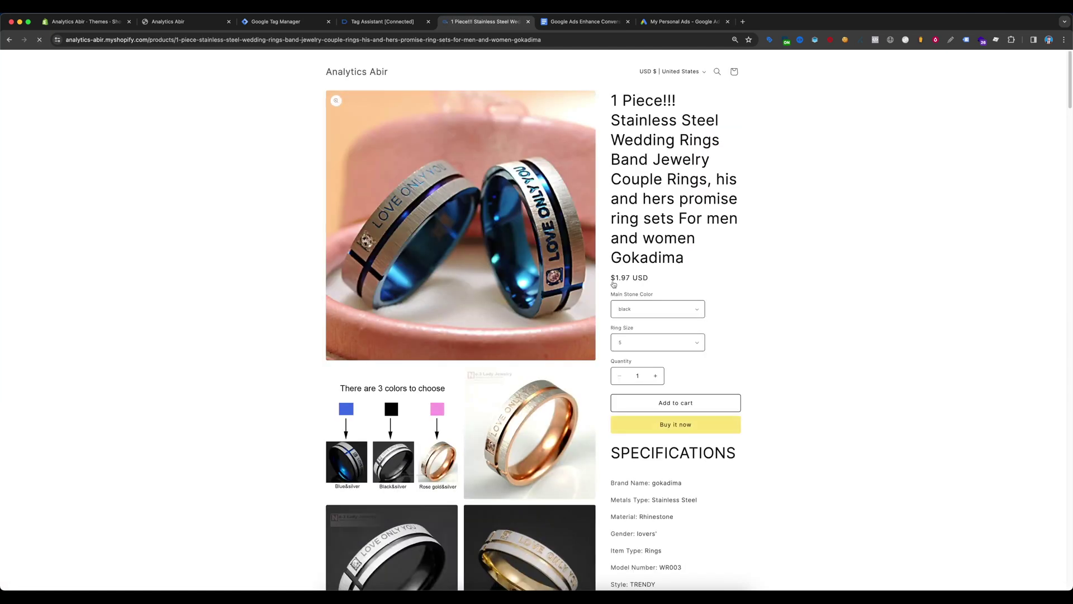
pyautogui.click(697, 397)
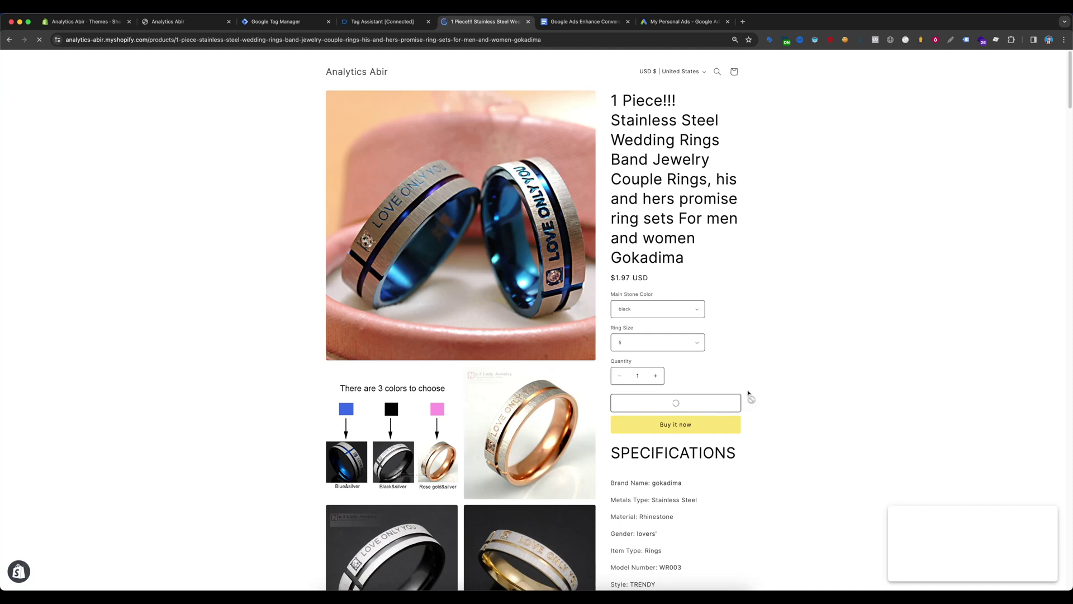
pyautogui.scroll(-5, 801, 367)
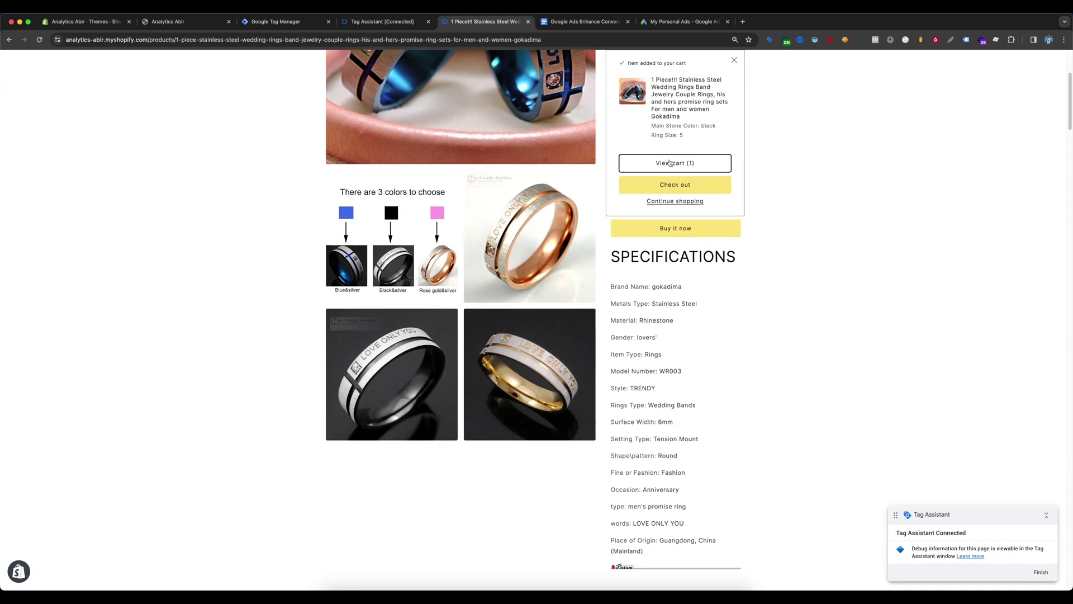
pyautogui.scroll(5, 420, 104)
# Add the gray three-piece wedding suit to the cart as well, then check out and place the test order
pyautogui.click(358, 72)
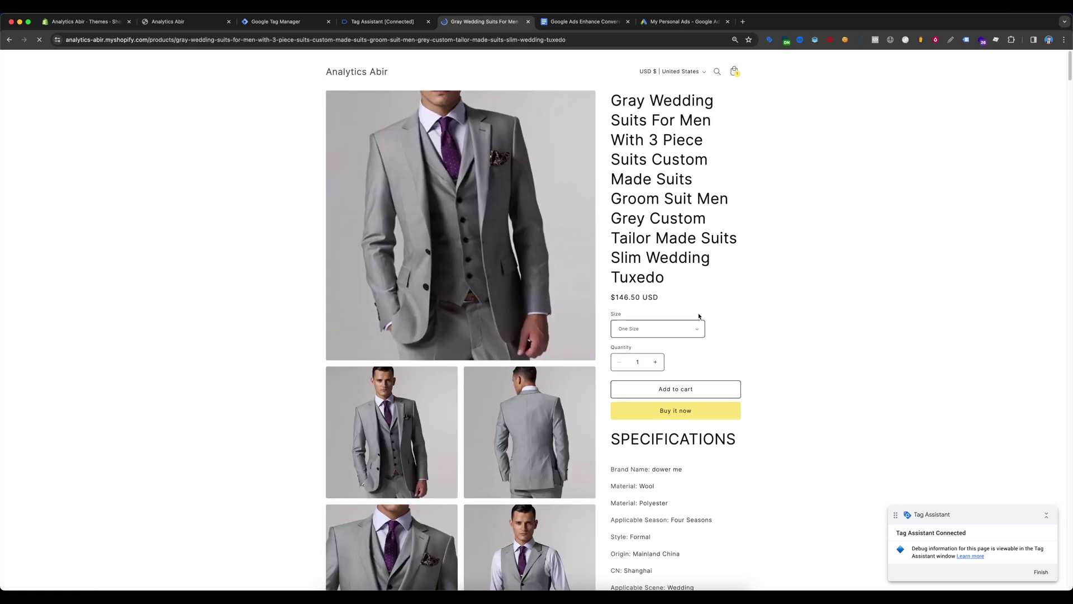
pyautogui.click(674, 391)
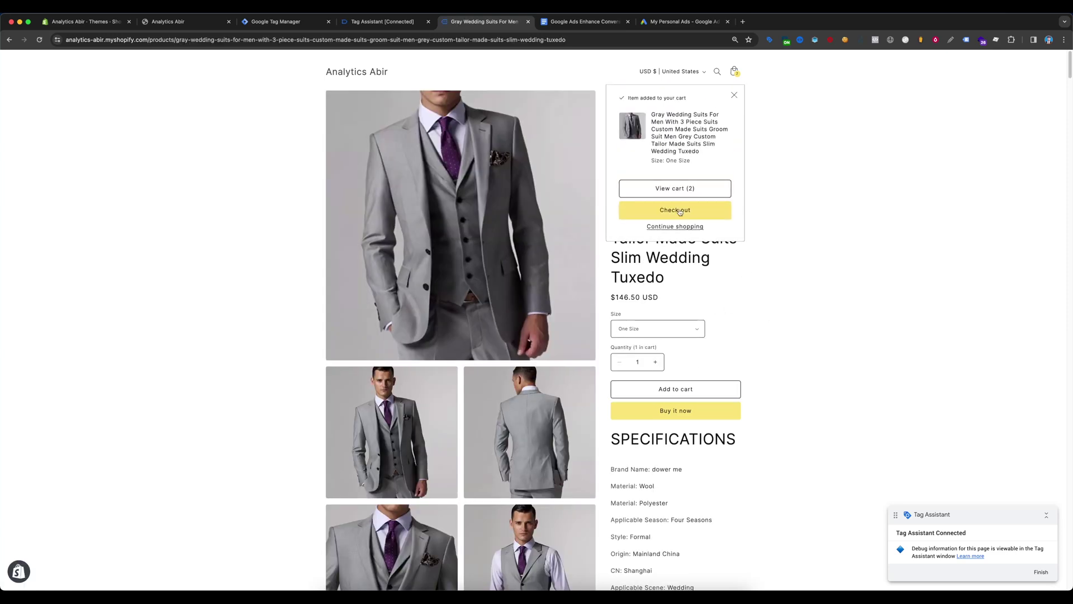
pyautogui.click(675, 210)
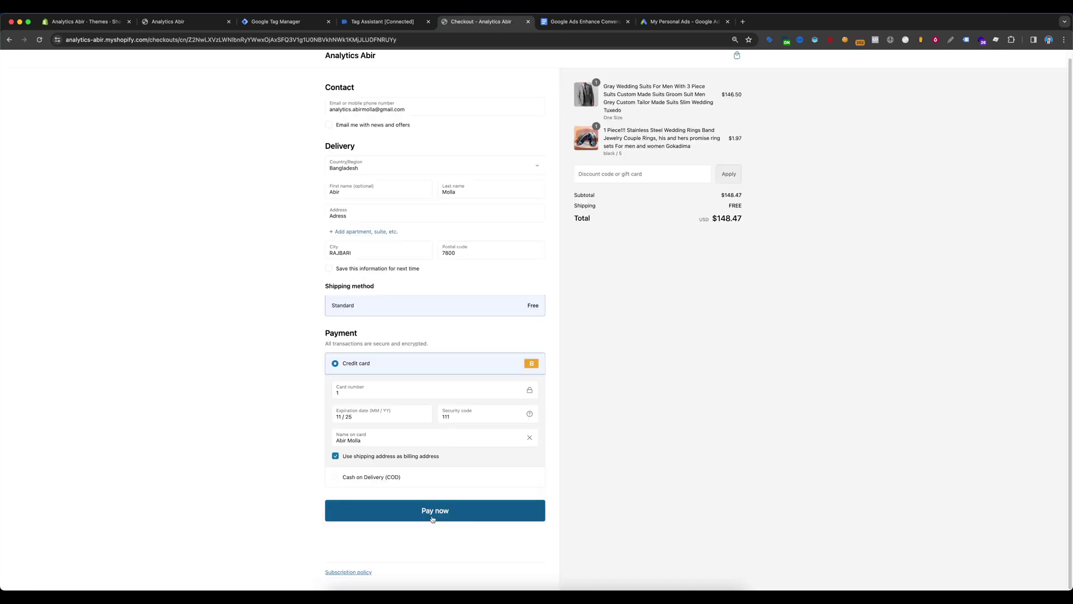
pyautogui.press('Return')
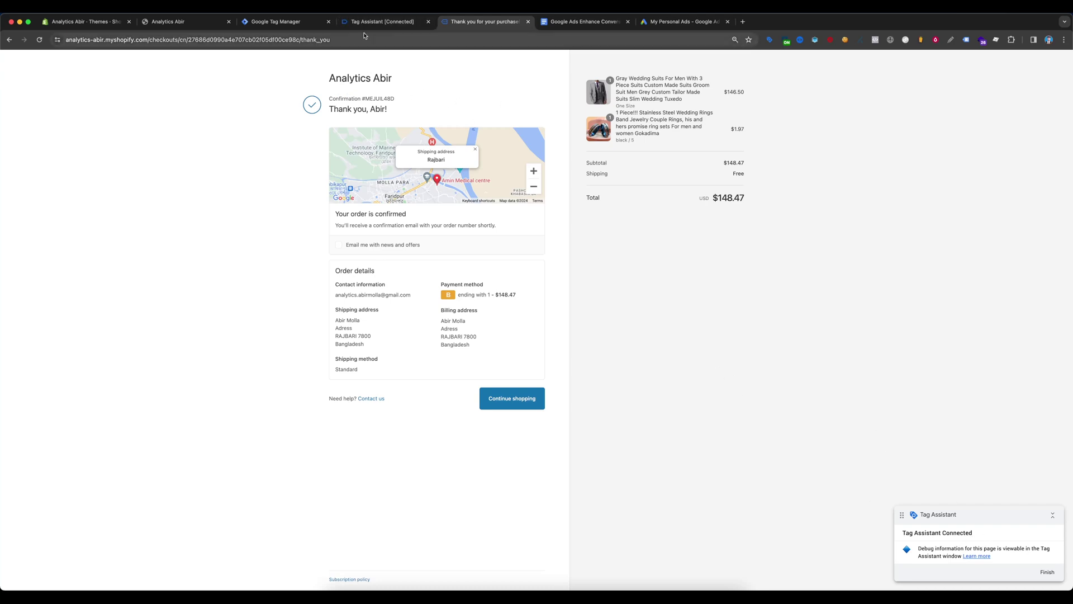
# In Tag Assistant, examine the purchase event's variable values, user-provided data object and data layer contents
pyautogui.click(383, 22)
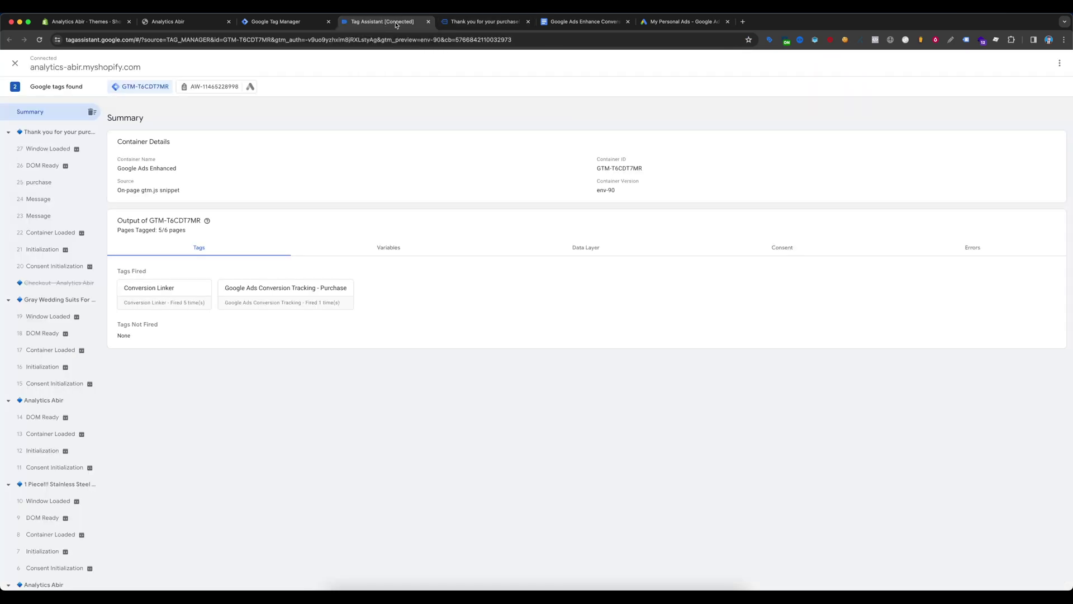
pyautogui.click(42, 184)
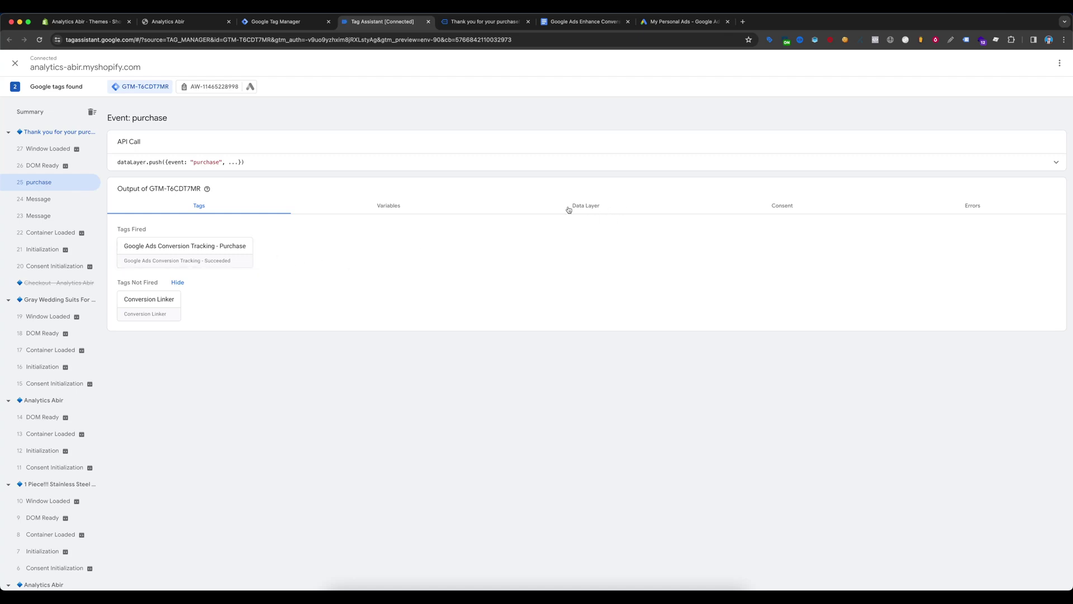
pyautogui.click(409, 205)
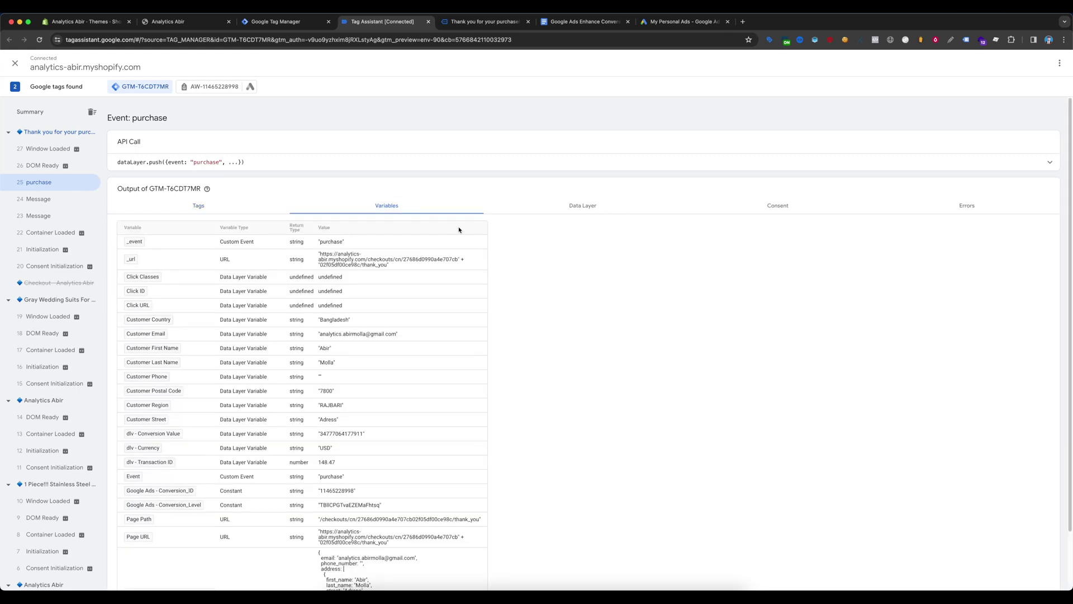
pyautogui.scroll(-1, 471, 252)
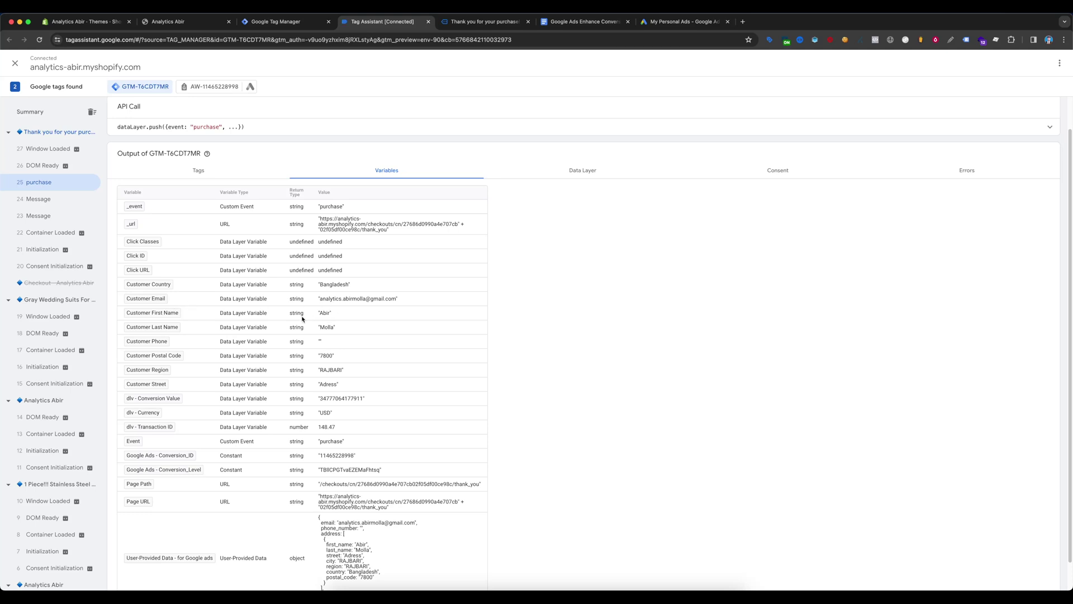
pyautogui.scroll(-1, 346, 330)
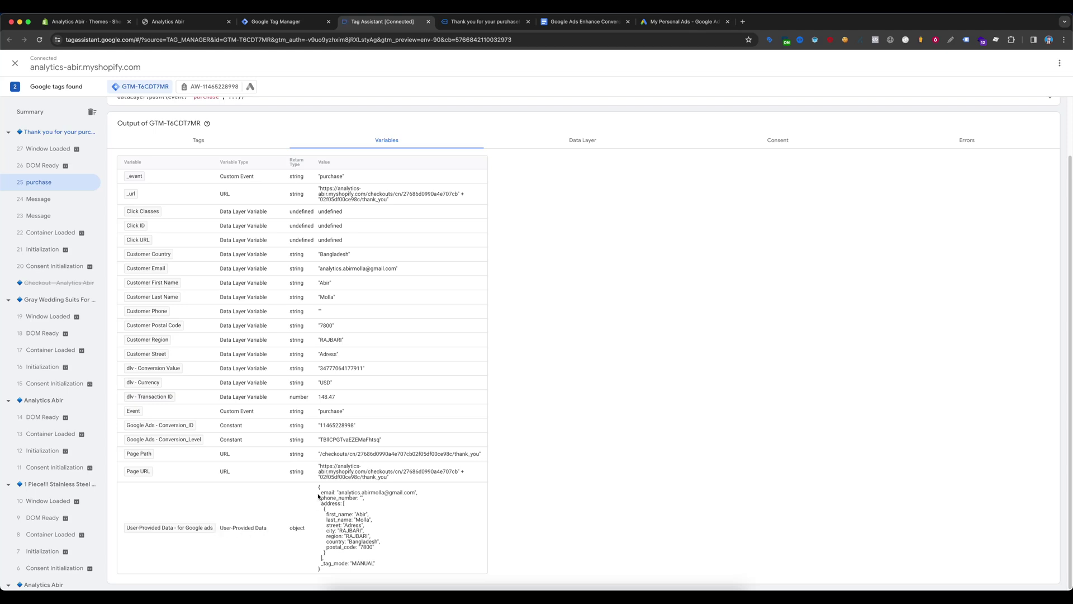
pyautogui.moveTo(317, 488); pyautogui.dragTo(414, 549)
pyautogui.click(482, 455)
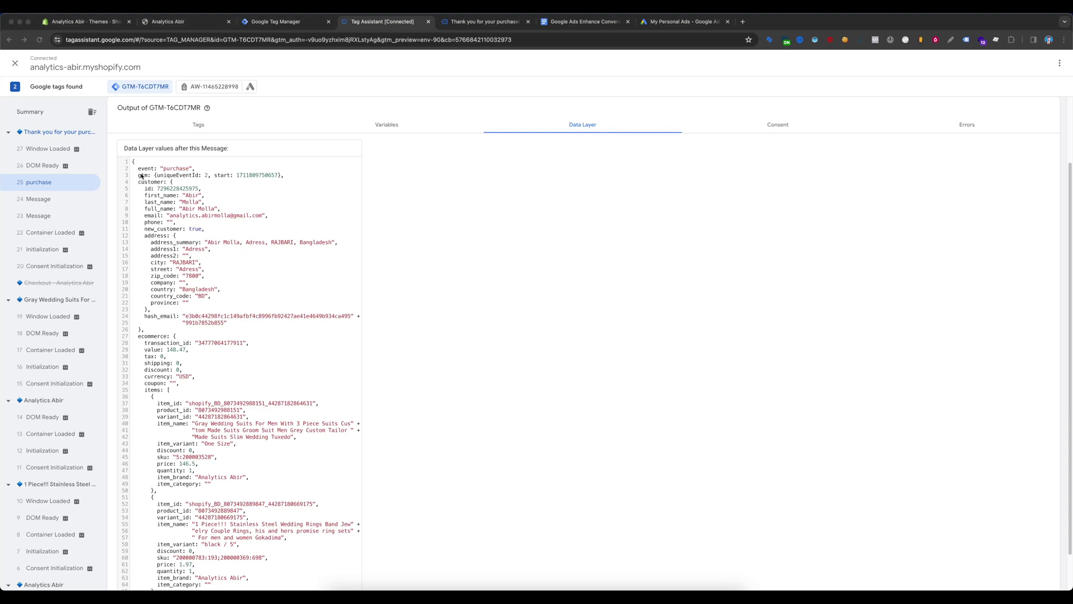
pyautogui.moveTo(136, 166); pyautogui.dragTo(363, 541)
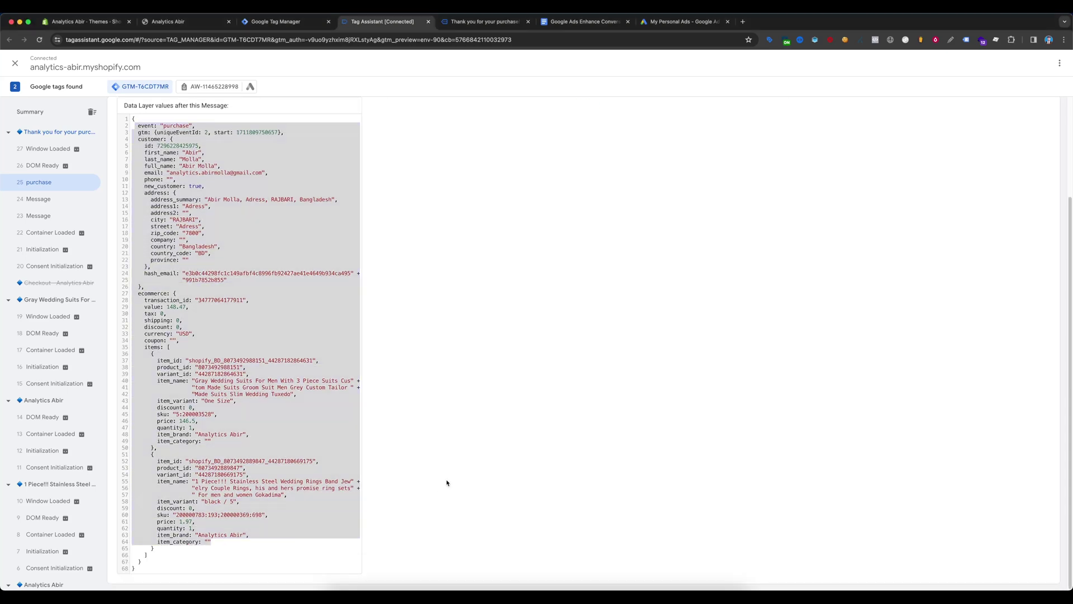
pyautogui.scroll(5, 427, 447)
# Review all properties of the fired Google Ads Conversion Tracking - Purchase tag and compare its conversion value with the order total
pyautogui.click(210, 206)
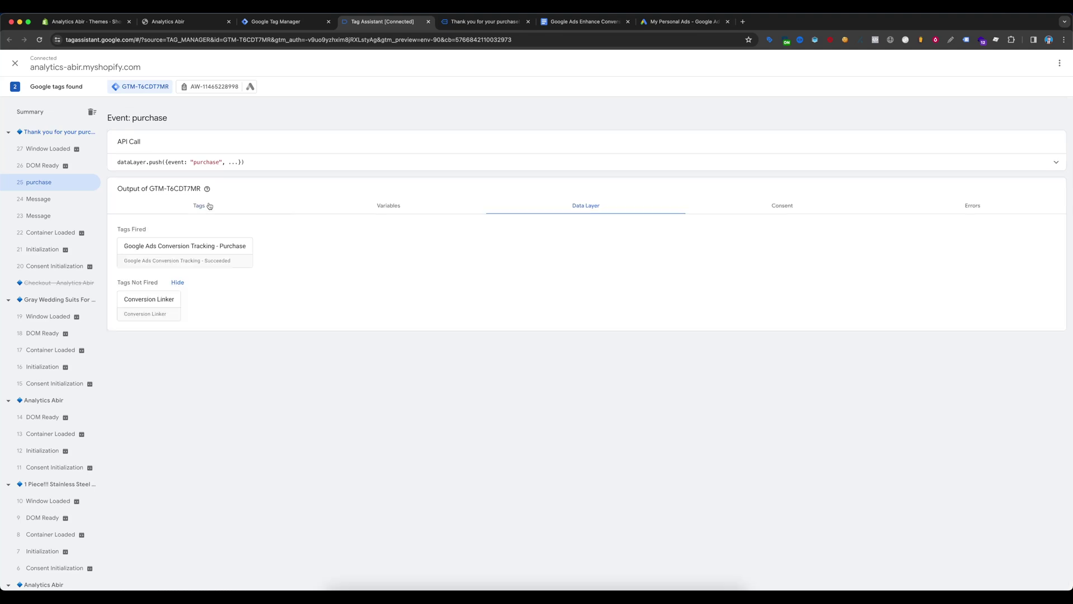
pyautogui.click(213, 253)
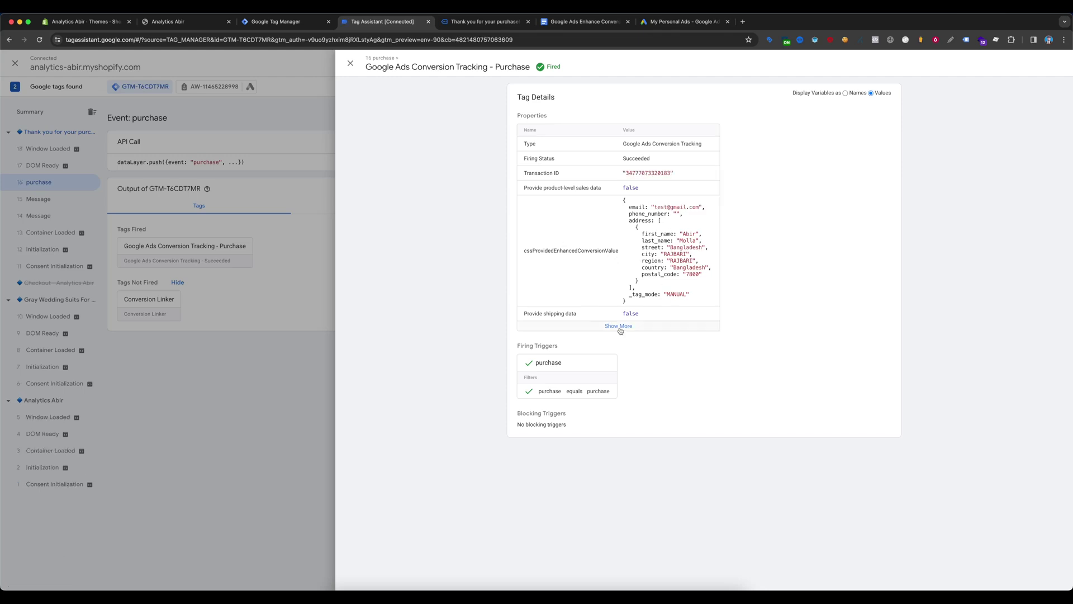
pyautogui.click(619, 327)
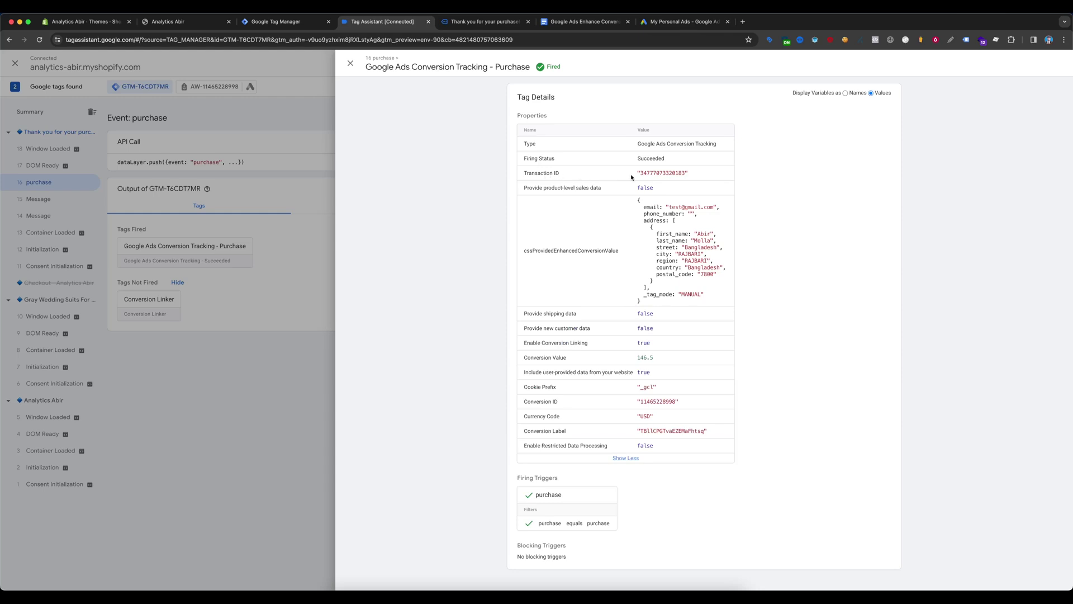
pyautogui.doubleClick(645, 174)
pyautogui.moveTo(635, 359); pyautogui.dragTo(656, 357)
pyautogui.hotkey('ctrl', 'Tab')
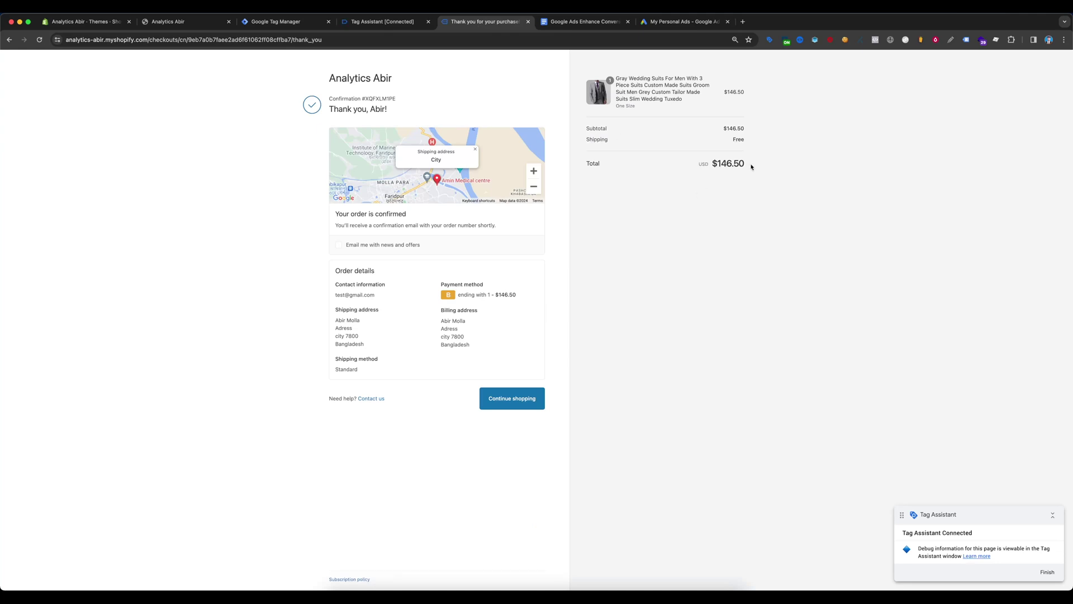
pyautogui.click(387, 22)
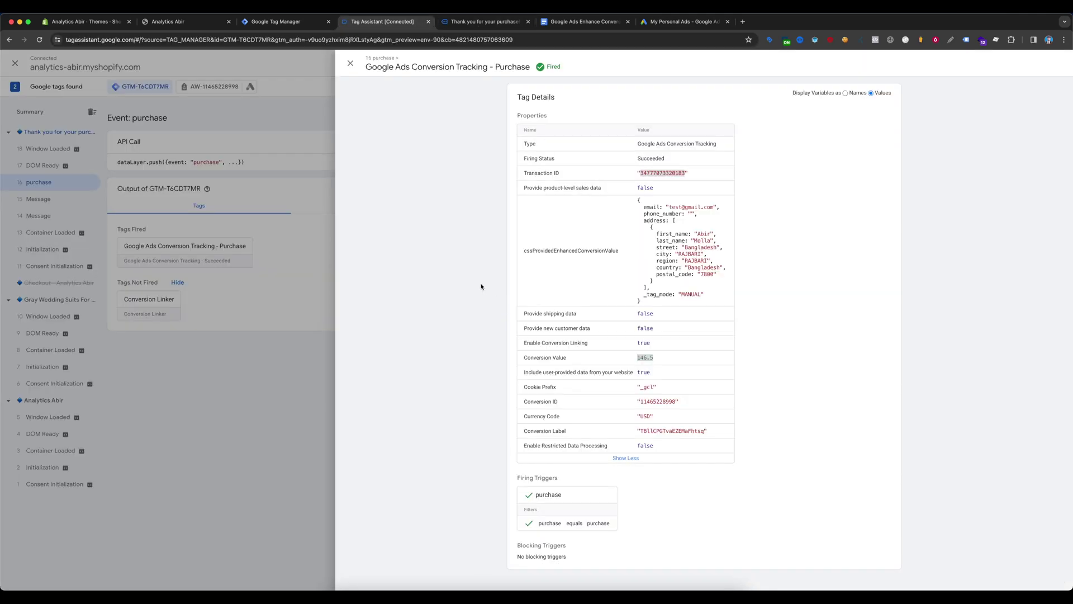
pyautogui.click(350, 63)
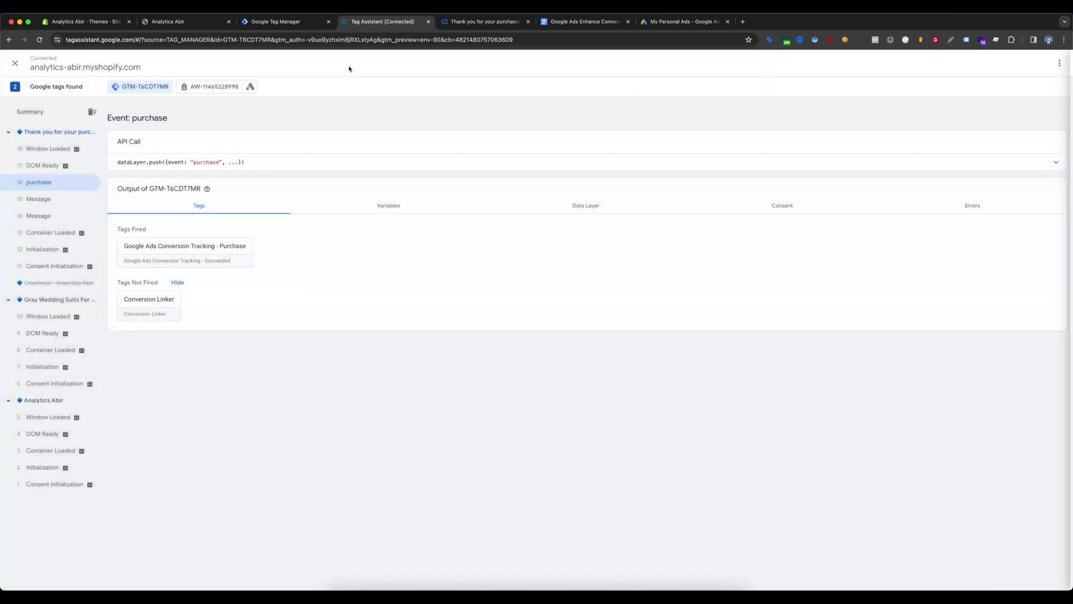